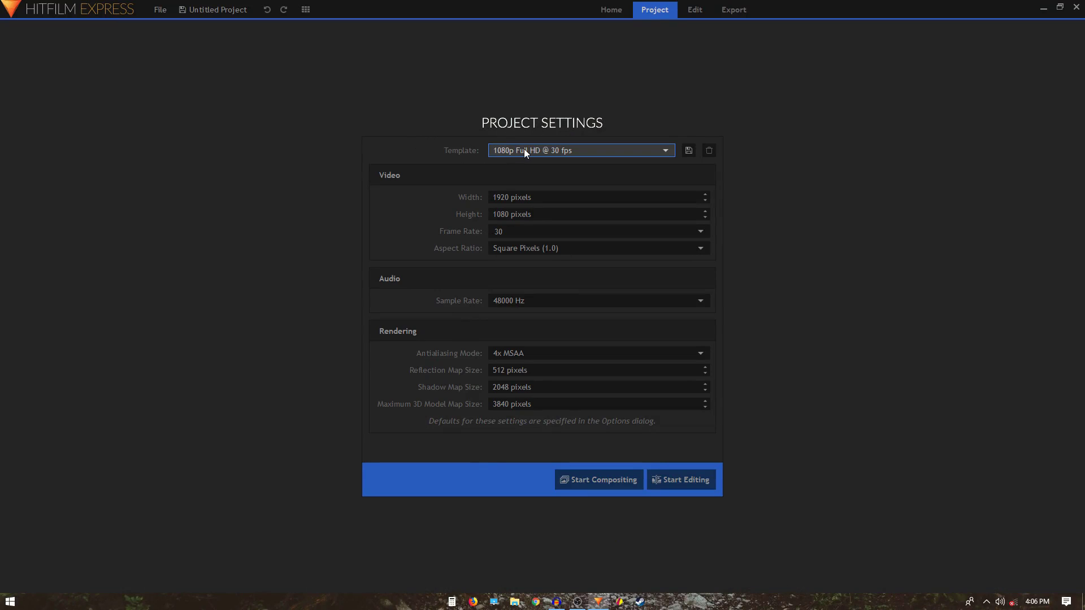
# Start compositing with the 1080p Full HD @ 30 fps template and rename the composite shot as callout
pyautogui.click(589, 481)
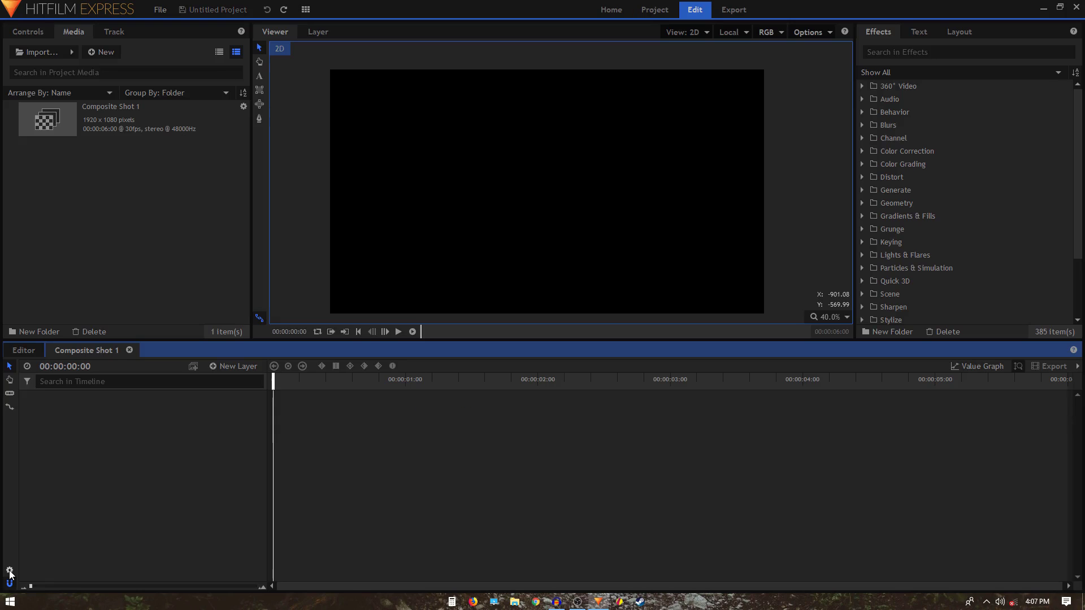
pyautogui.click(10, 571)
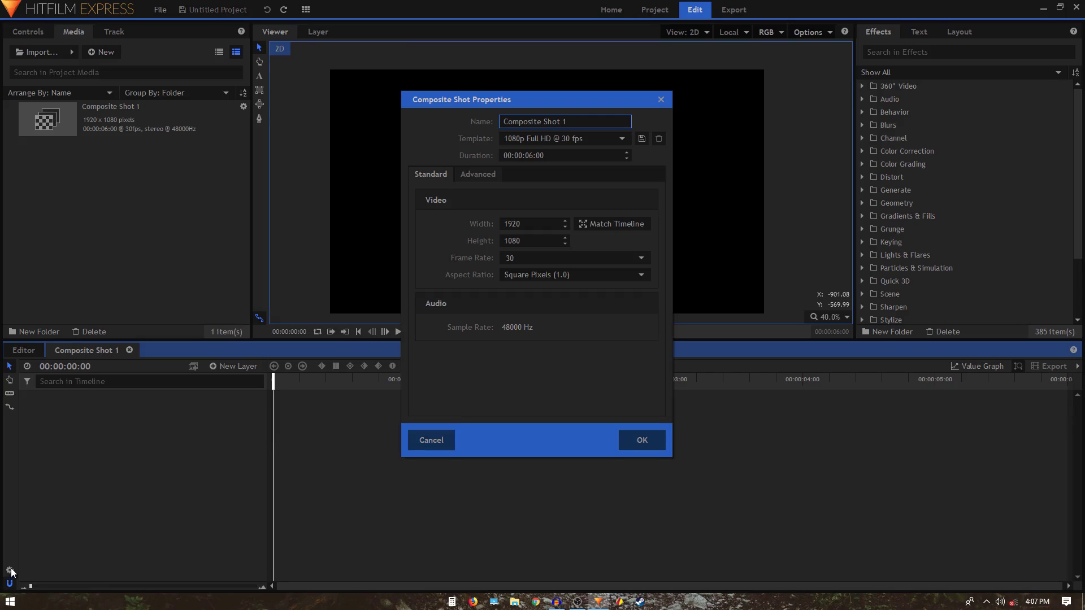
pyautogui.moveTo(567, 122); pyautogui.dragTo(467, 126)
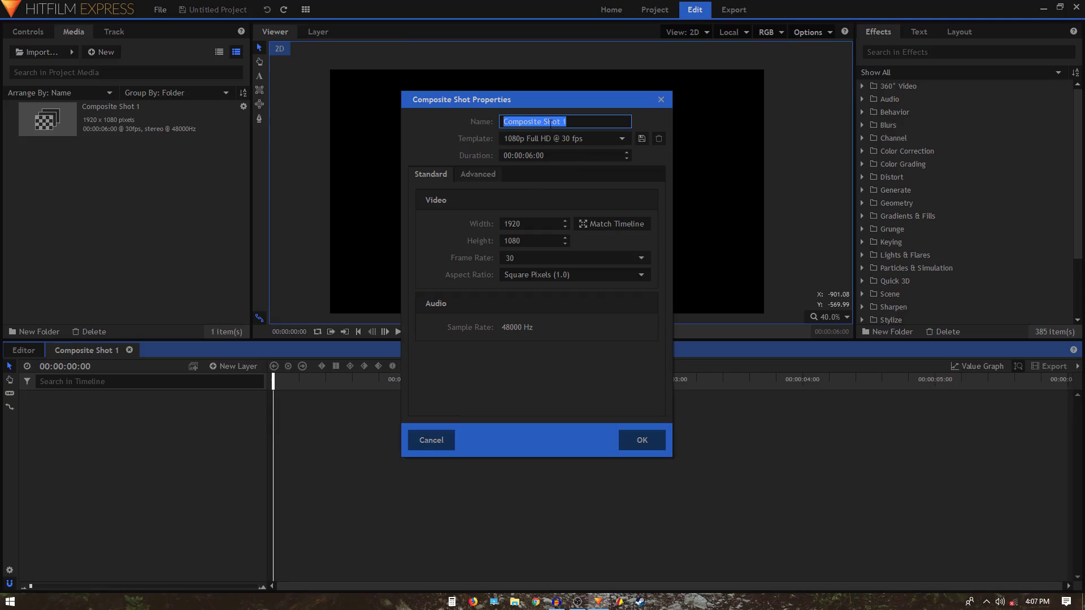
pyautogui.write('callout')
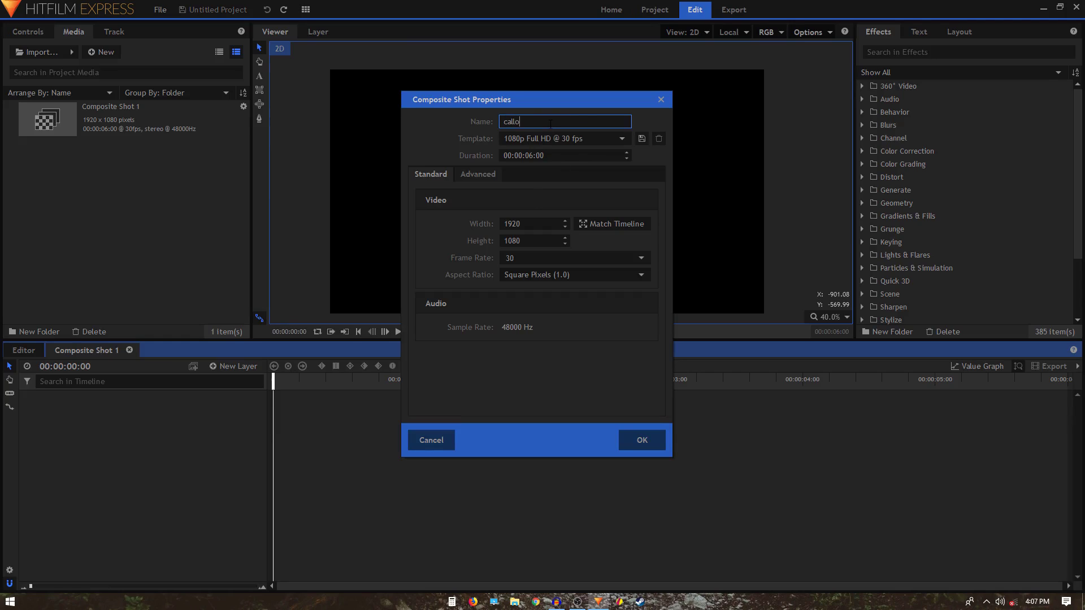
pyautogui.click(529, 156)
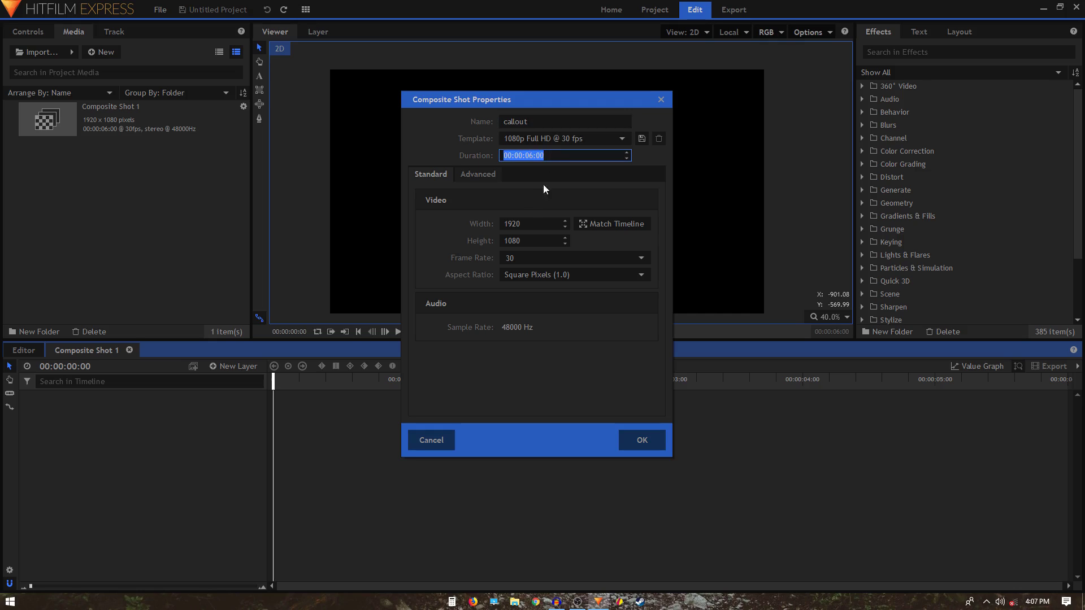
pyautogui.click(642, 440)
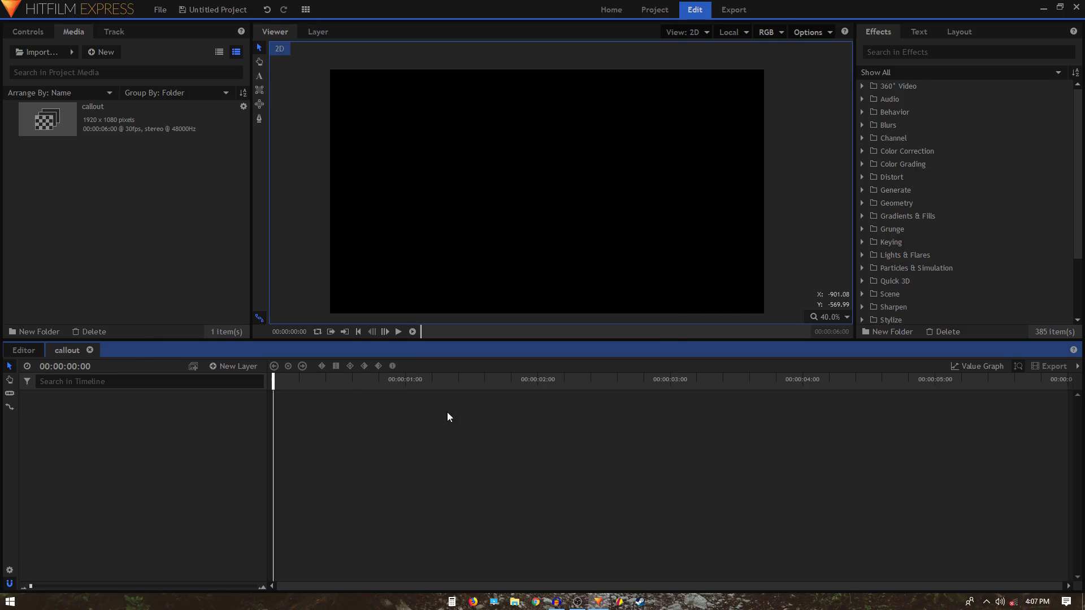
# Create a white 1920 x 1080 plane layer named target
pyautogui.click(234, 368)
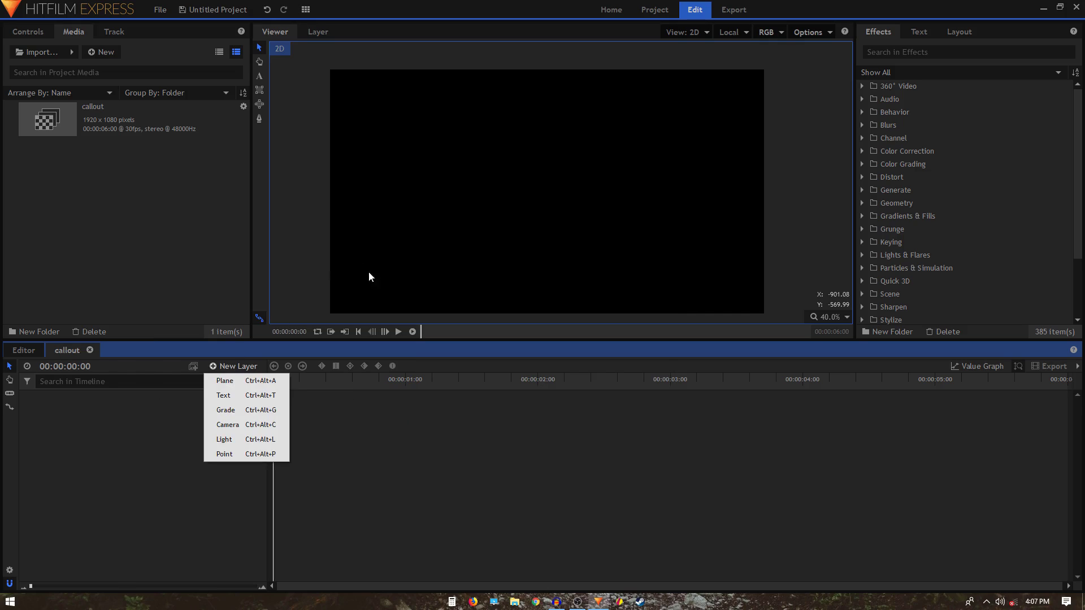
pyautogui.click(229, 383)
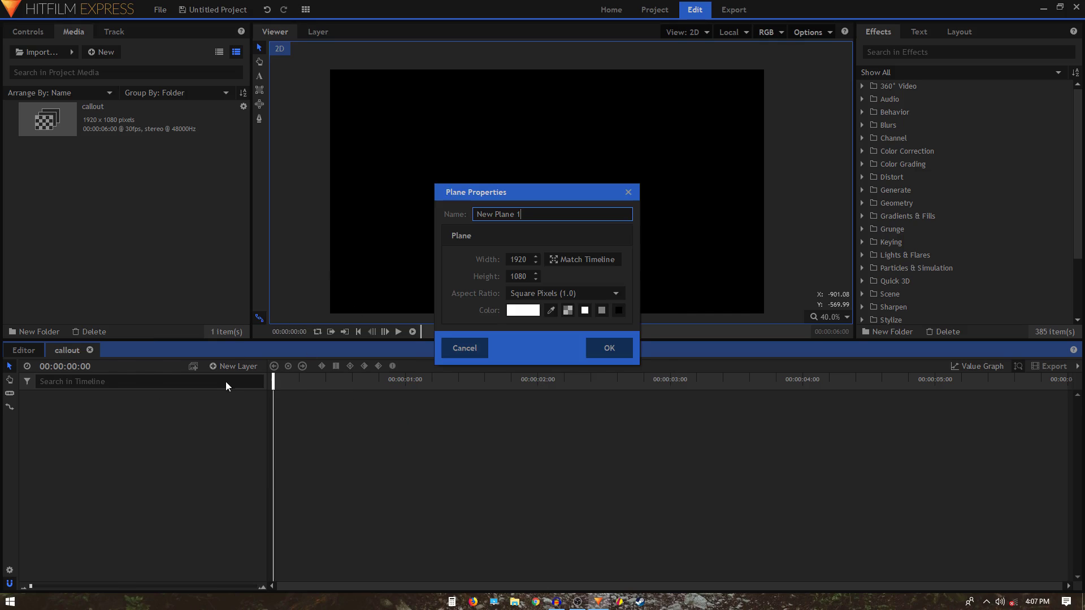
pyautogui.tripleClick(539, 213)
pyautogui.write('target')
pyautogui.click(605, 346)
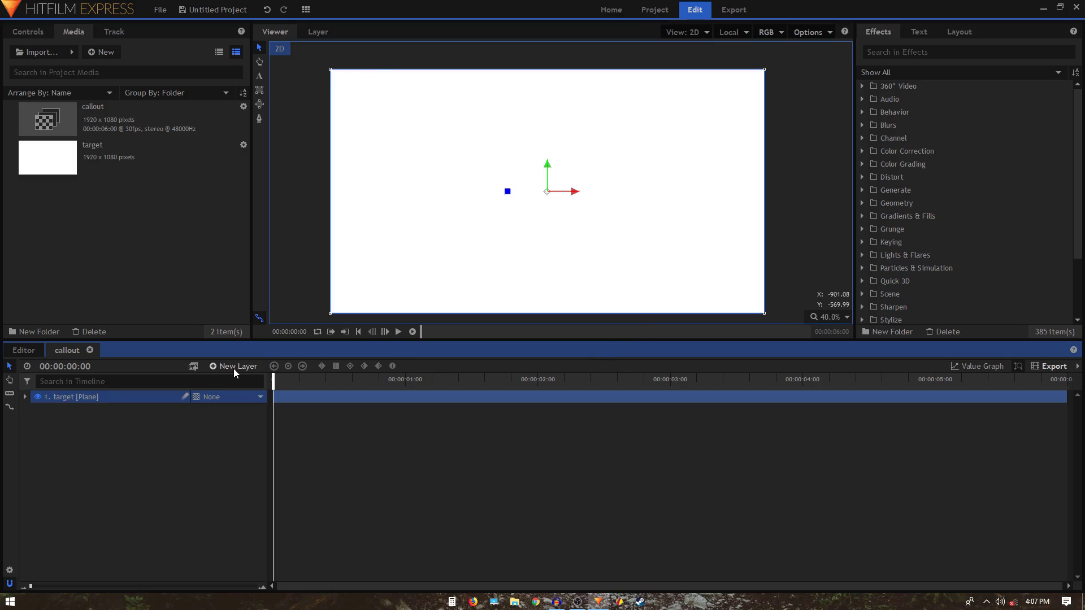
pyautogui.click(260, 105)
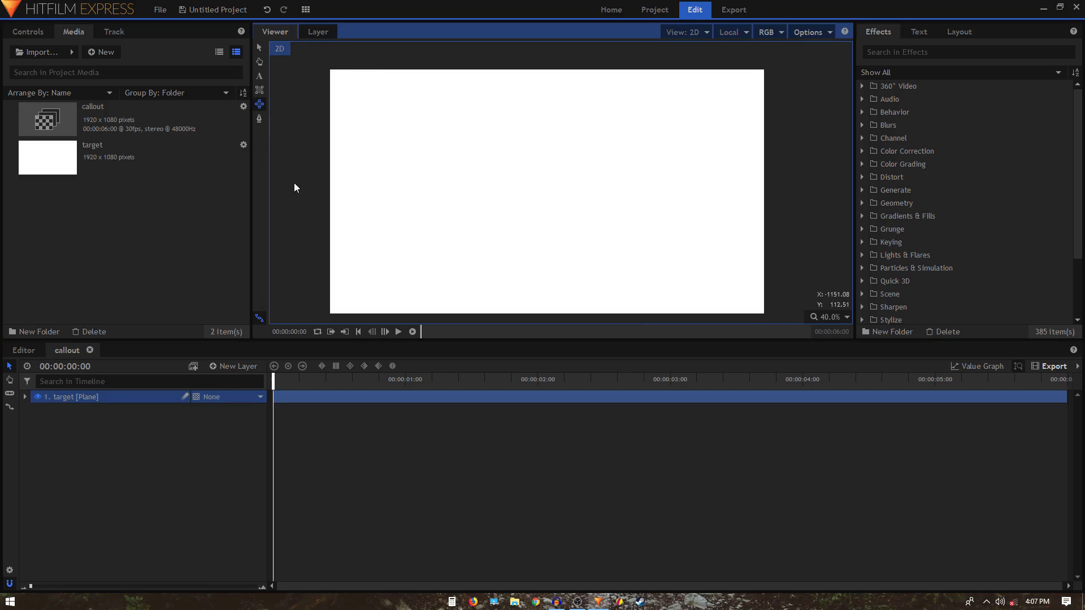
pyautogui.click(353, 253)
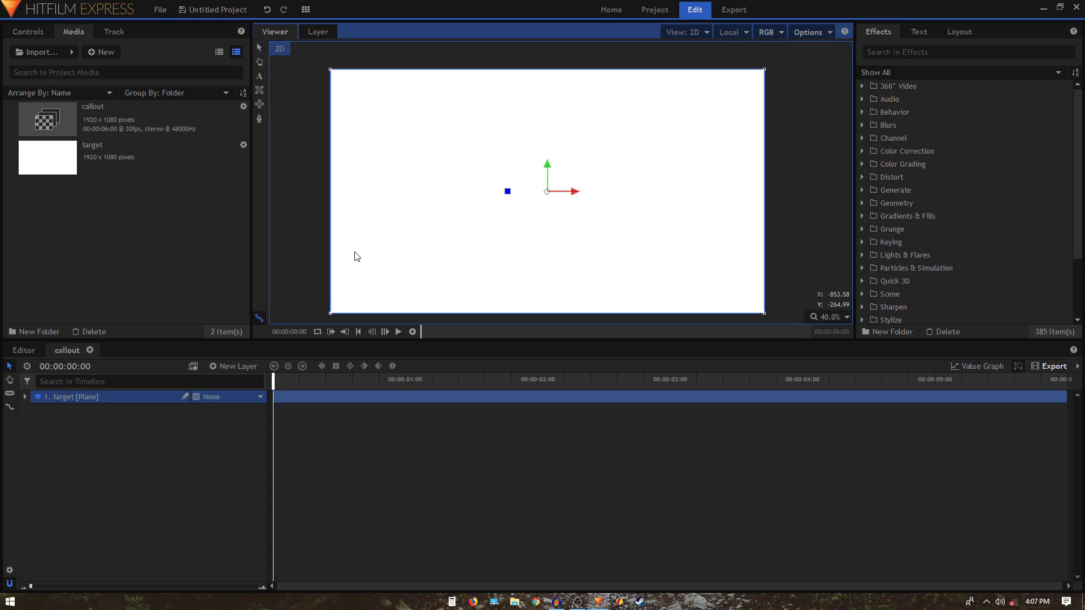
pyautogui.press('Delete')
pyautogui.click(266, 10)
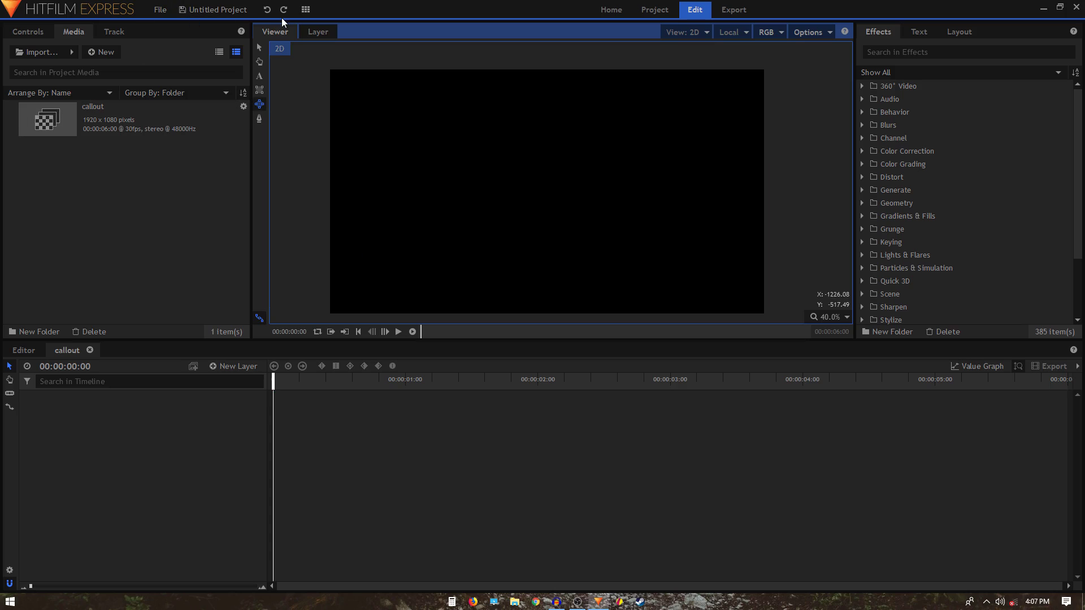
# Draw a small circular mask on the target plane near the frame's lower-left edge, centred at about -885, -252.5
pyautogui.click(259, 104)
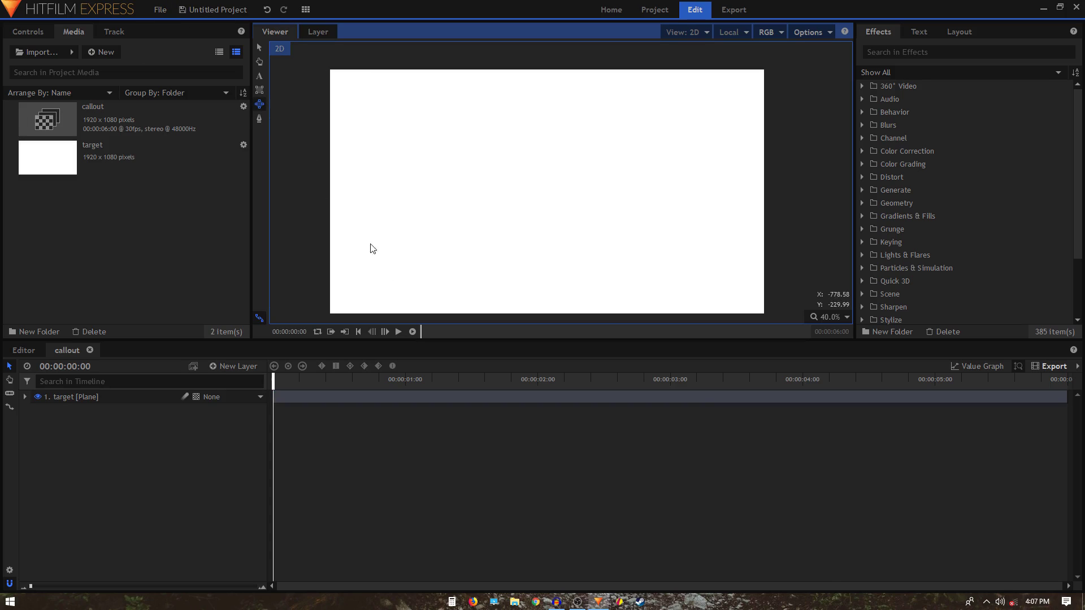
pyautogui.click(107, 402)
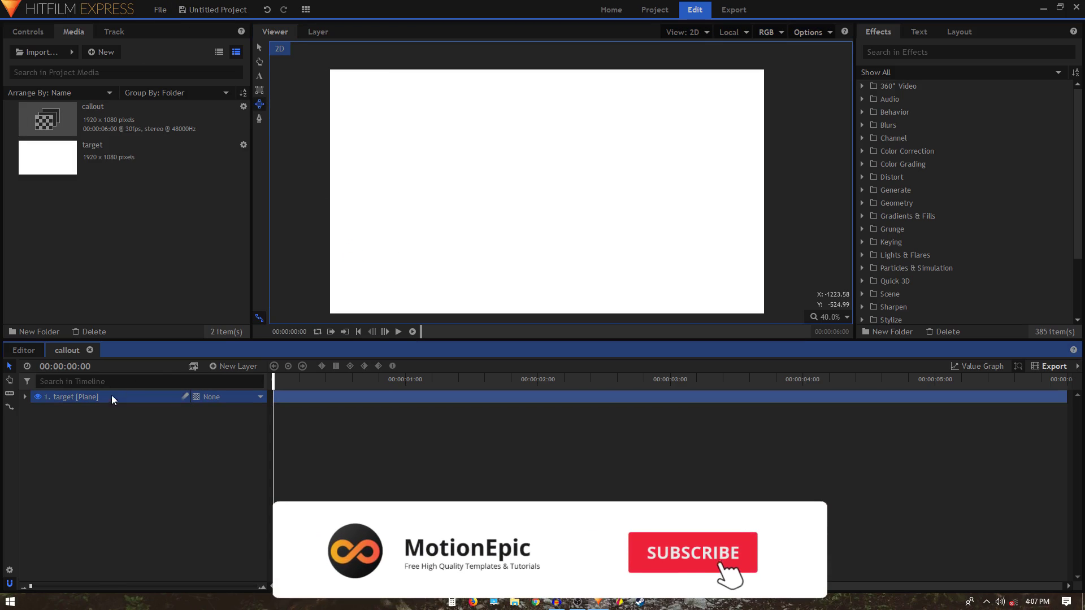
pyautogui.moveTo(349, 249)
pyautogui.mouseDown()
pyautogui.moveTo(371, 266)
pyautogui.moveTo(361, 259)
pyautogui.mouseUp()
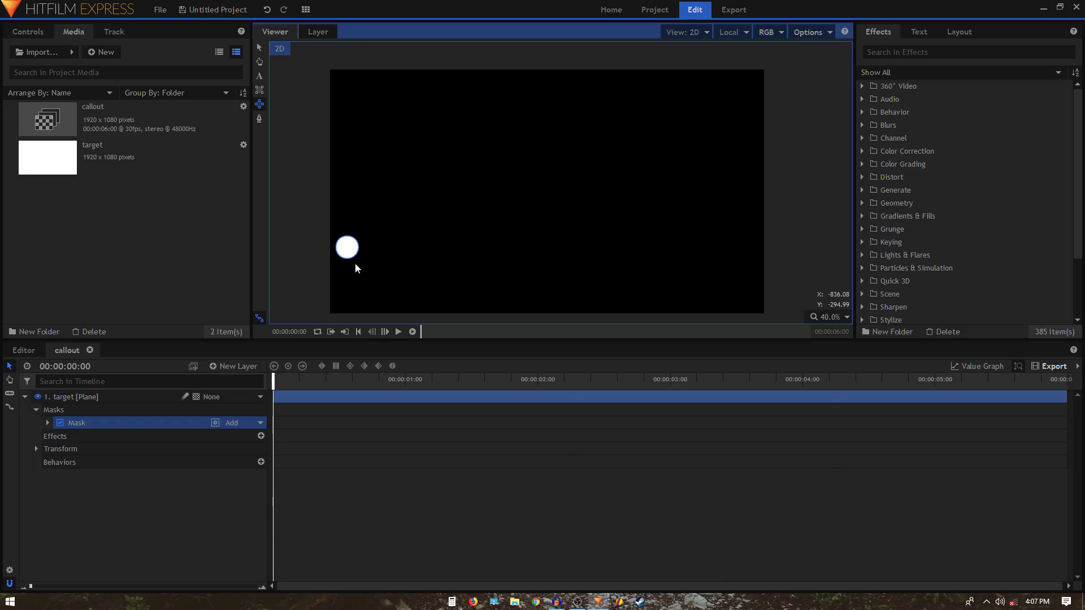
pyautogui.click(259, 48)
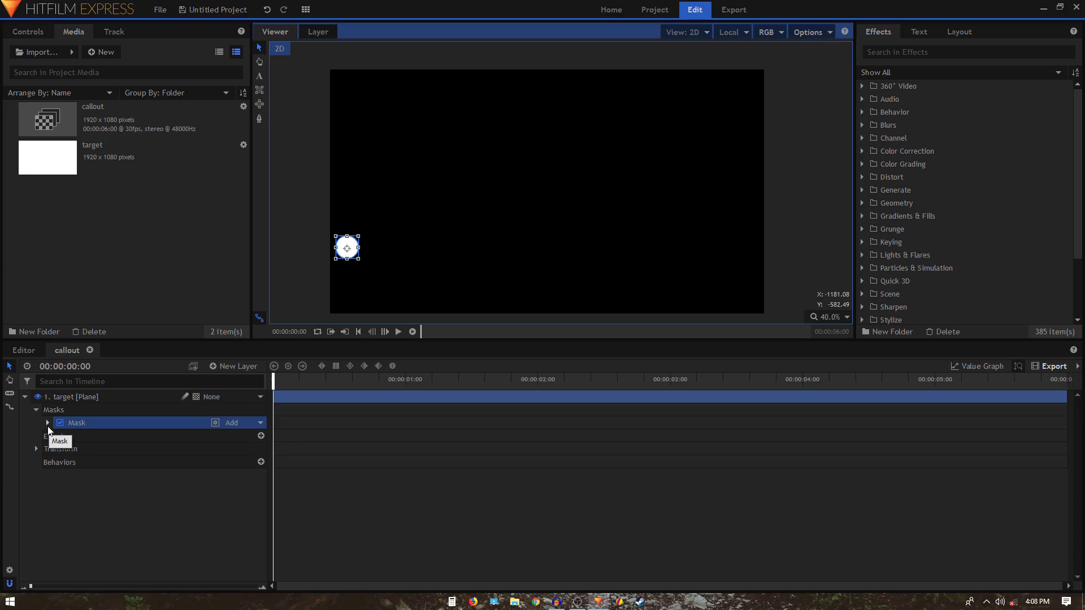
# Keyframe the circular mask's Scale at 00:00:00:00 and set it to 0%
pyautogui.click(47, 423)
pyautogui.click(59, 449)
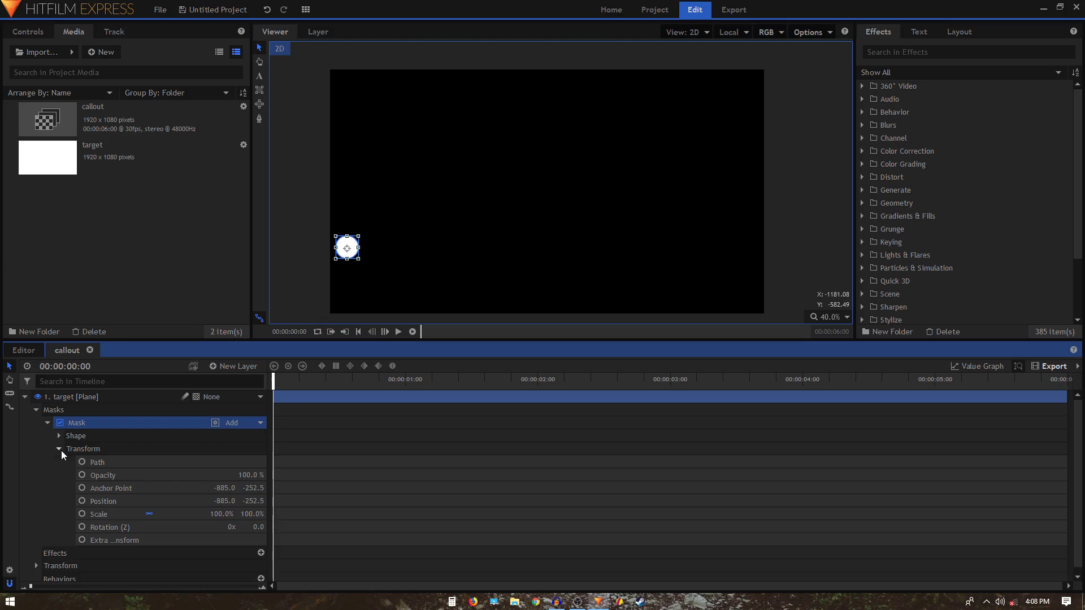
pyautogui.click(82, 514)
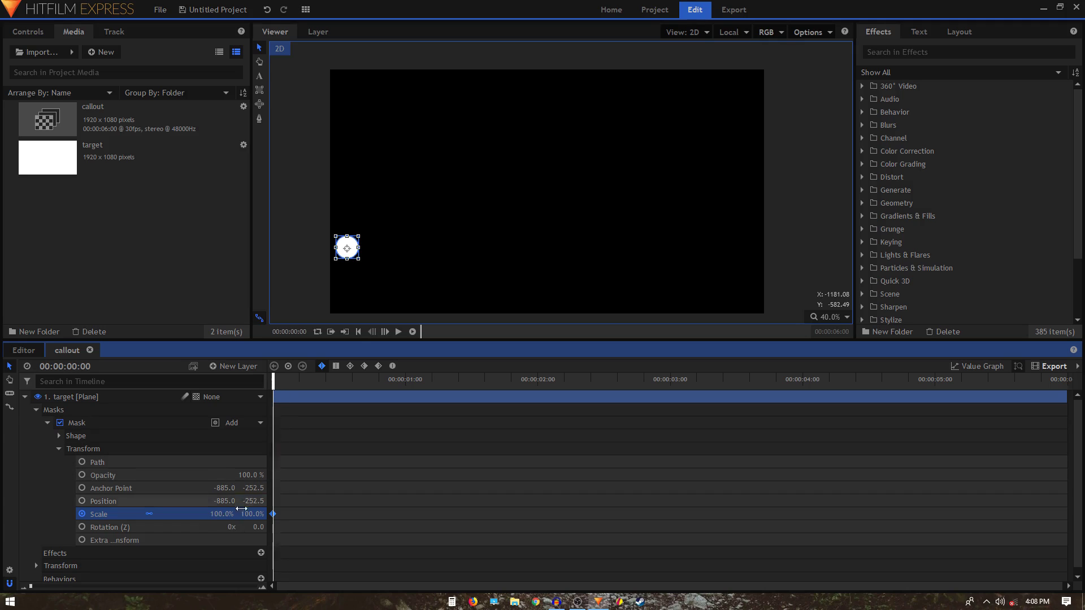
pyautogui.click(227, 513)
pyautogui.write('0')
pyautogui.press('Return')
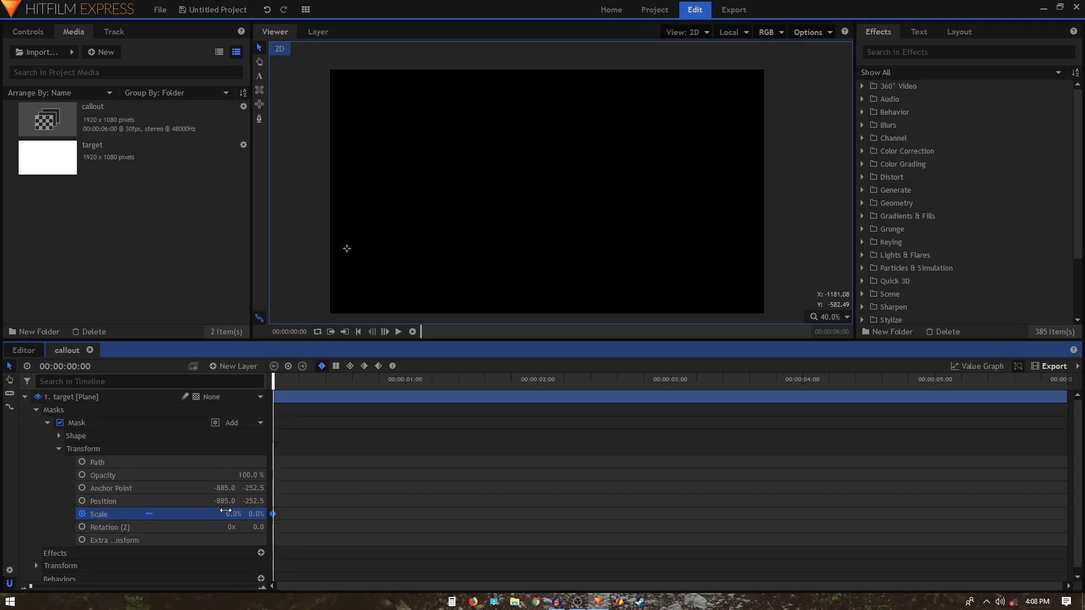
# Add a Scale keyframe of 100% to the circular mask at 00:00:00:20
pyautogui.hotkey('shift', 'Right')
pyautogui.hotkey('shift', 'Right')
pyautogui.click(233, 513)
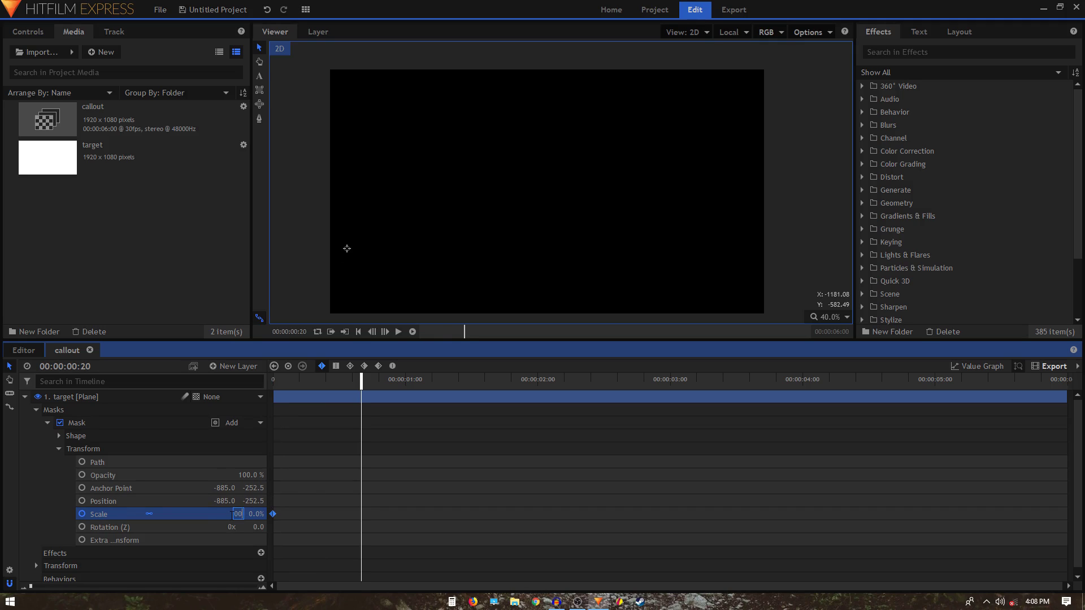
pyautogui.press('Return')
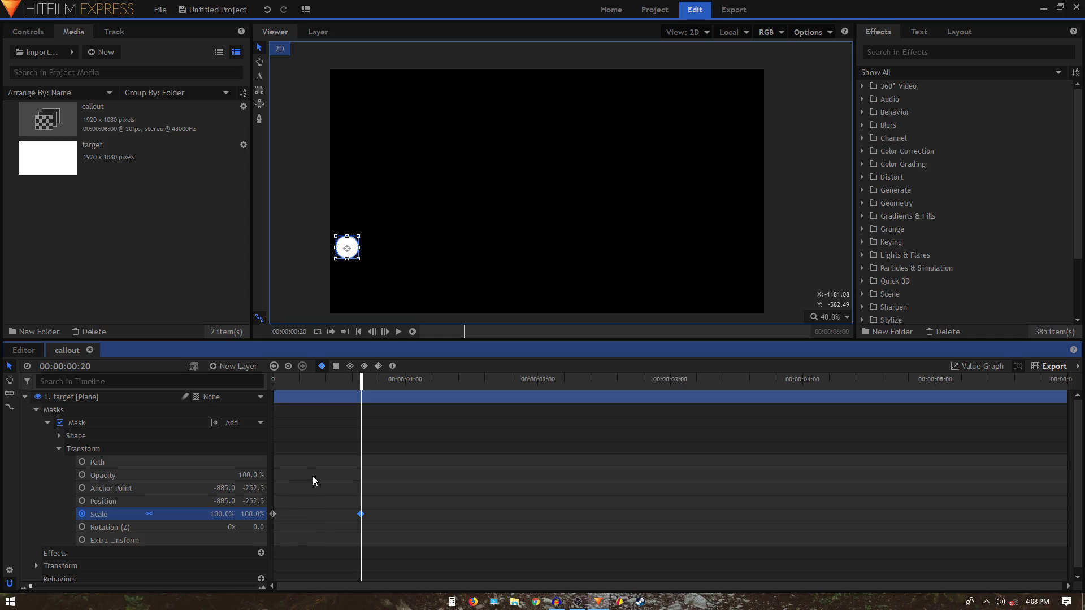
# Add a Scale keyframe of 90% to the circular mask at 00:00:01:00
pyautogui.hotkey('shift', 'Right')
pyautogui.click(227, 513)
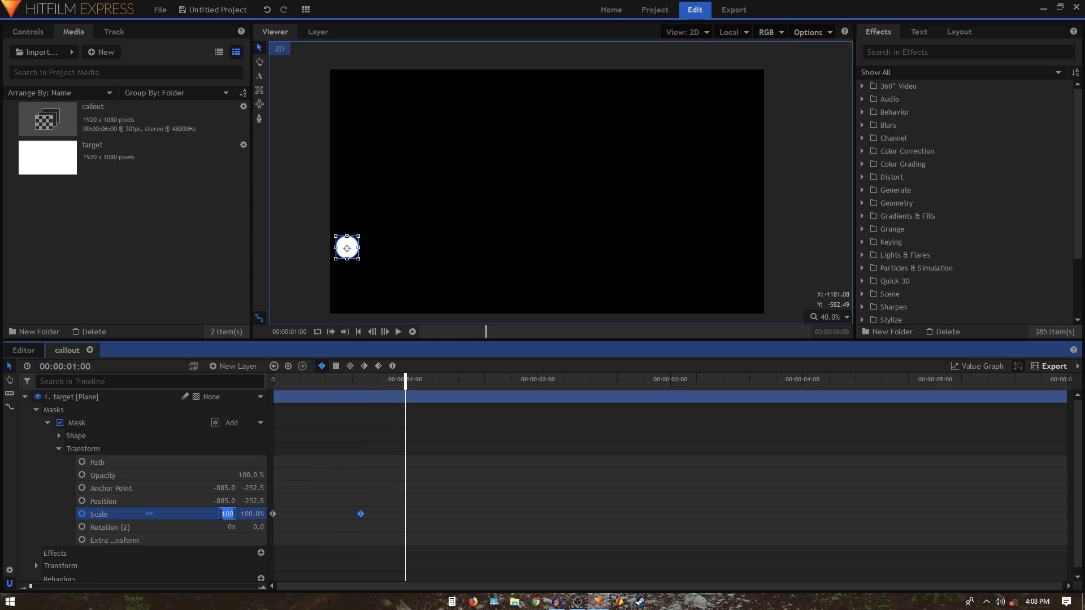
pyautogui.write('90')
pyautogui.press('Return')
# Change the interpolation of all three mask Scale keyframes to the circular keyframe type and play back the animation from the start
pyautogui.moveTo(432, 517); pyautogui.dragTo(276, 517)
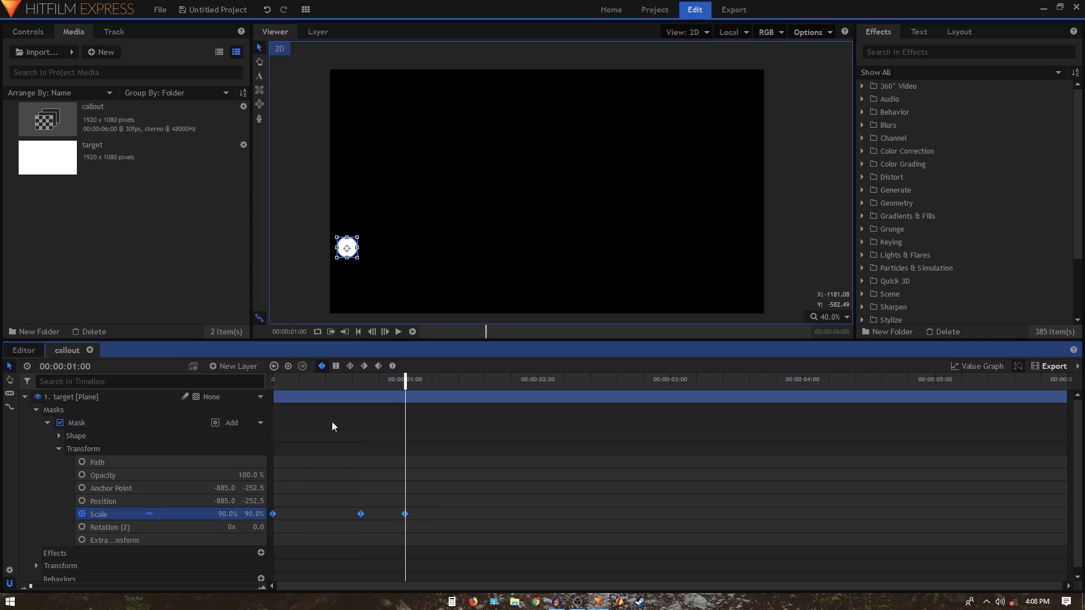
pyautogui.click(393, 365)
pyautogui.press('Home')
pyautogui.click(315, 528)
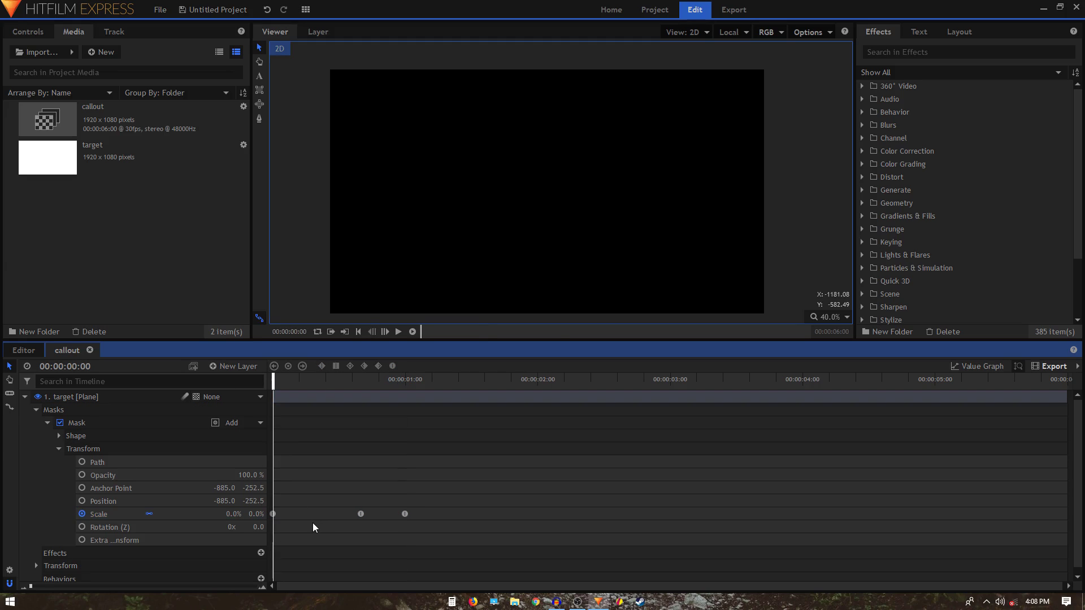
pyautogui.press('space')
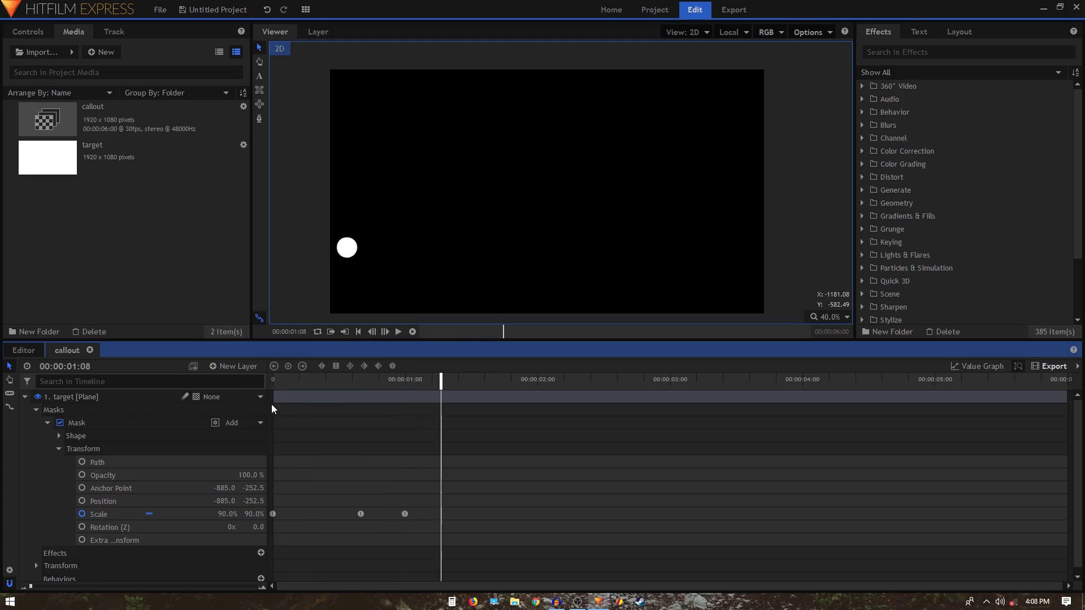
pyautogui.click(276, 381)
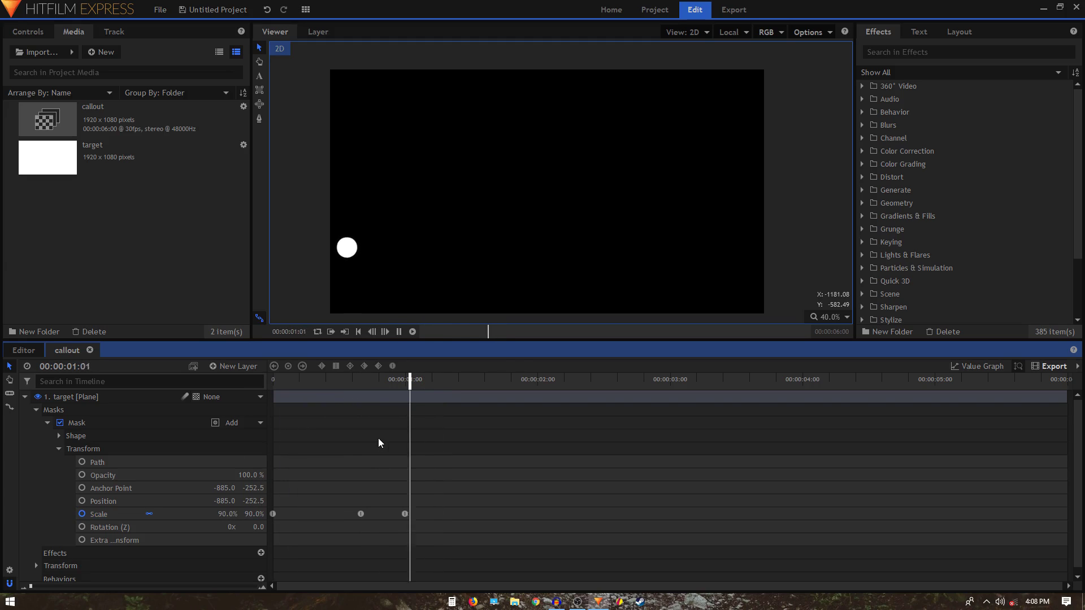
# Set the mask's Scale keyframe at 00:00:01:00 to 85% and replay the animation from the start
pyautogui.click(405, 513)
pyautogui.click(230, 513)
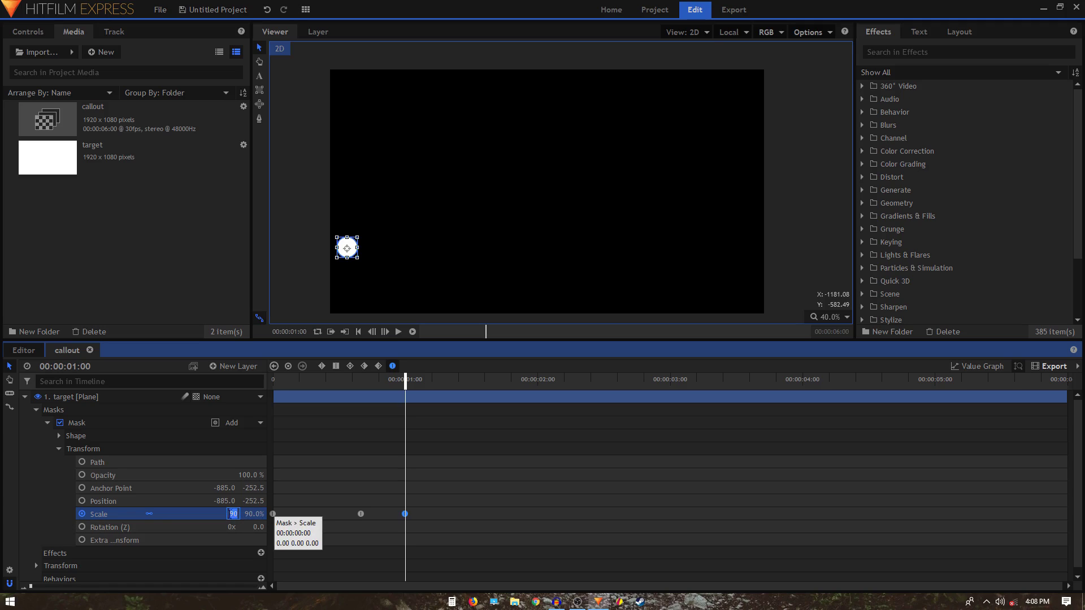
pyautogui.write('85')
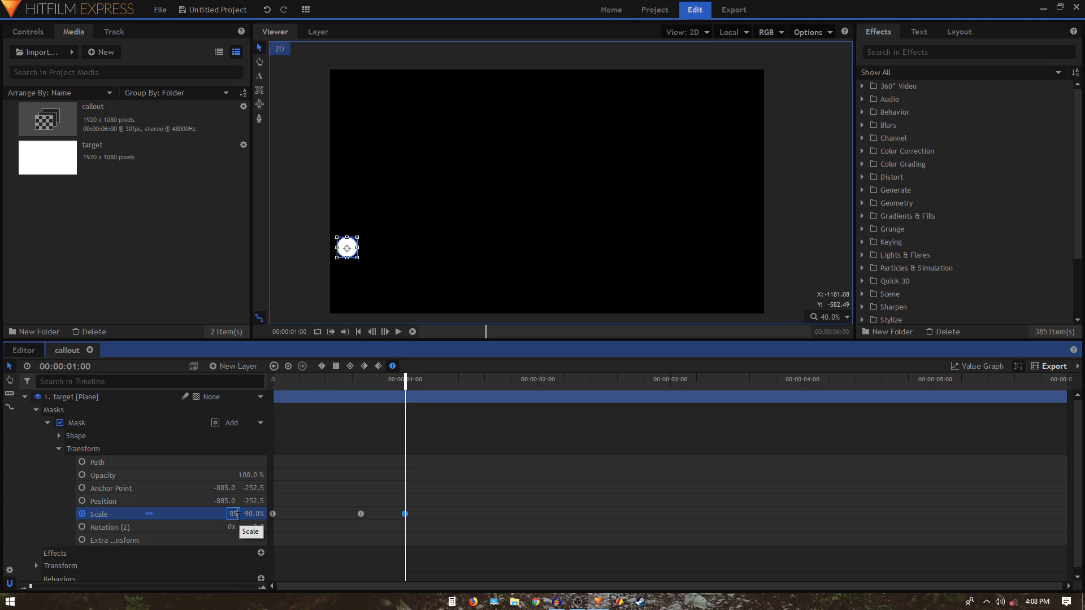
pyautogui.click(338, 510)
pyautogui.press('Home')
pyautogui.press('space')
pyautogui.press('space')
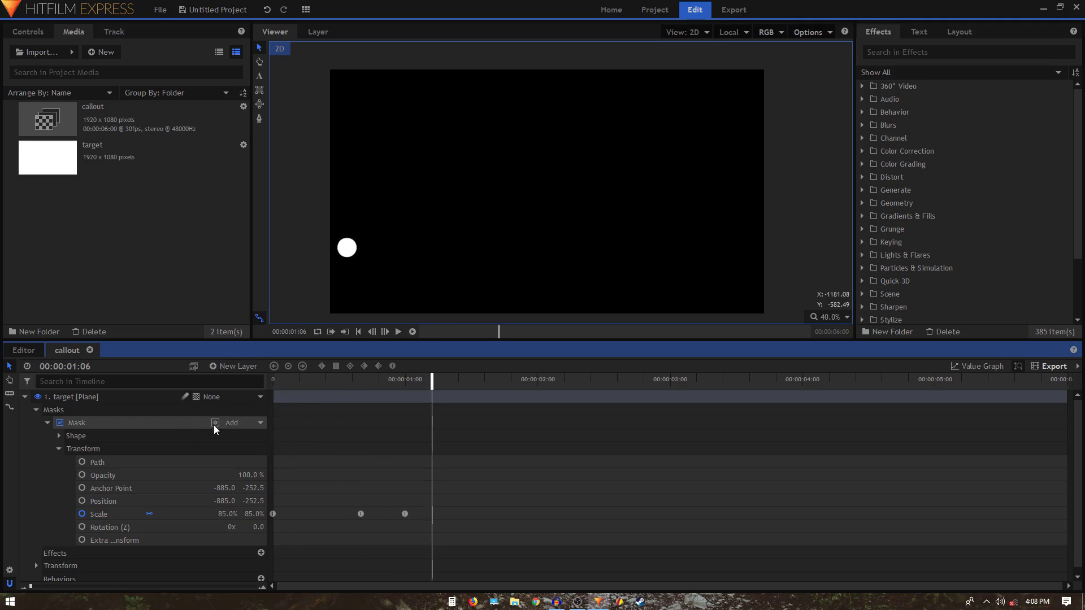
# Add a second copy of the target plane above the collapsed circle layer in the timeline and hide it
pyautogui.click(36, 410)
pyautogui.click(25, 396)
pyautogui.moveTo(104, 156); pyautogui.dragTo(69, 402)
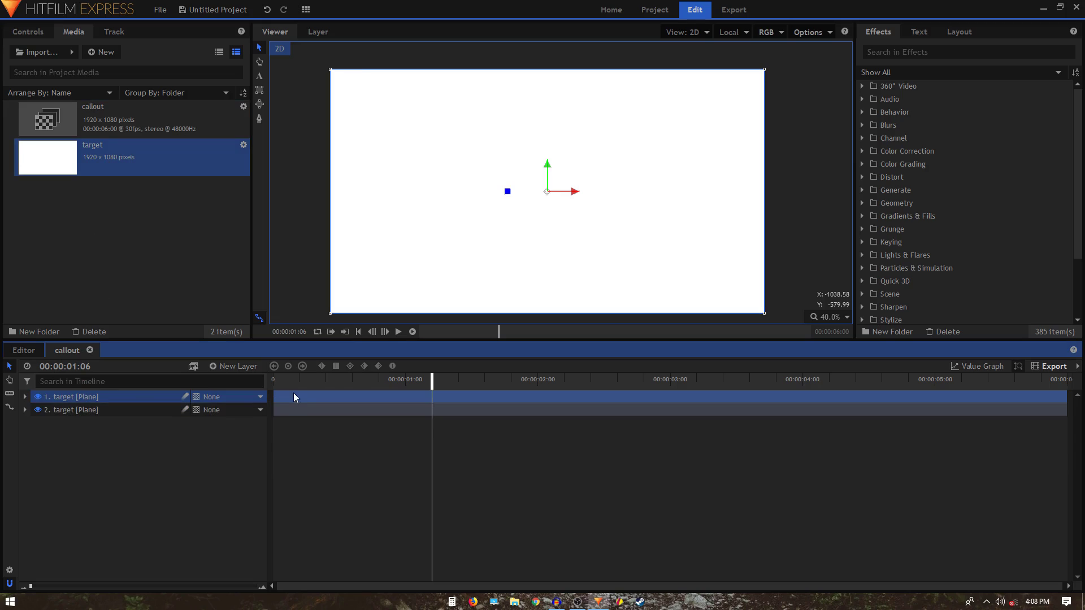
pyautogui.click(37, 396)
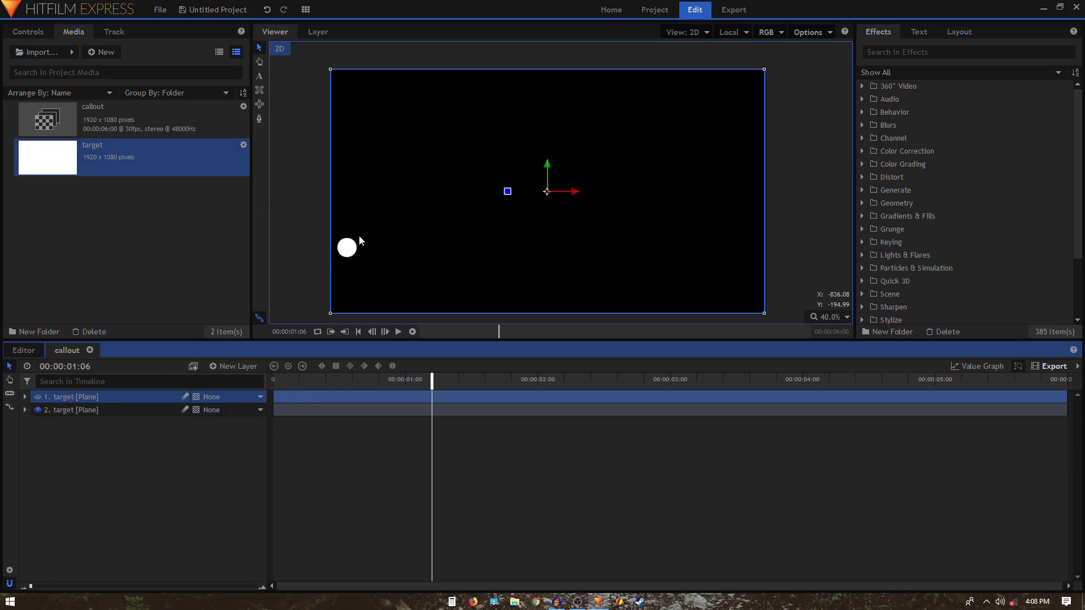
# Draw a thin horizontal rectangular mask on the upper target plane, just right of the circle, and make the layer visible again
pyautogui.click(259, 91)
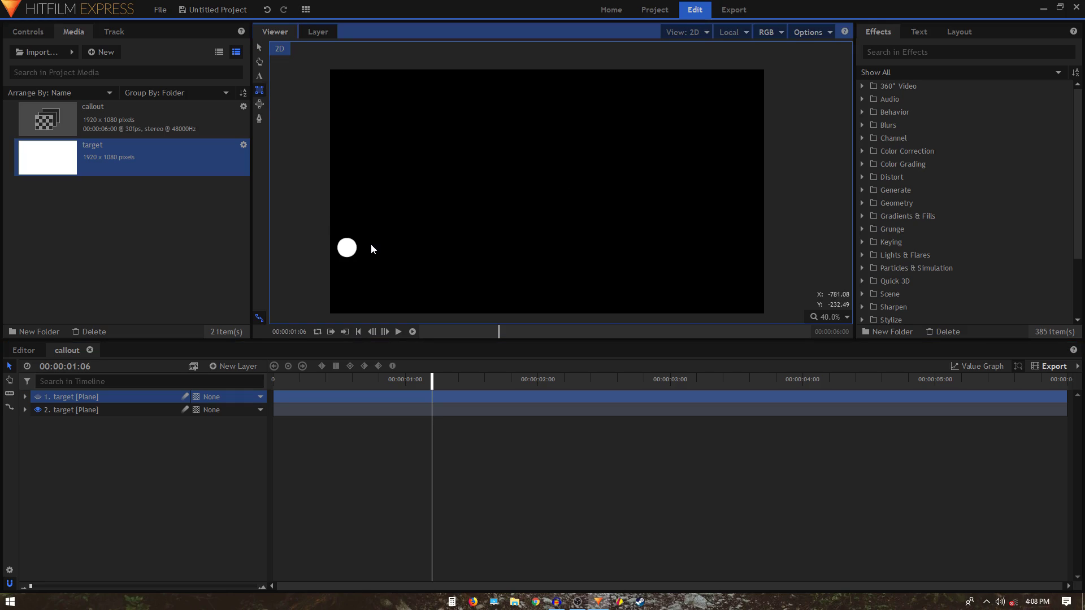
pyautogui.moveTo(374, 243); pyautogui.dragTo(524, 246)
pyautogui.click(41, 398)
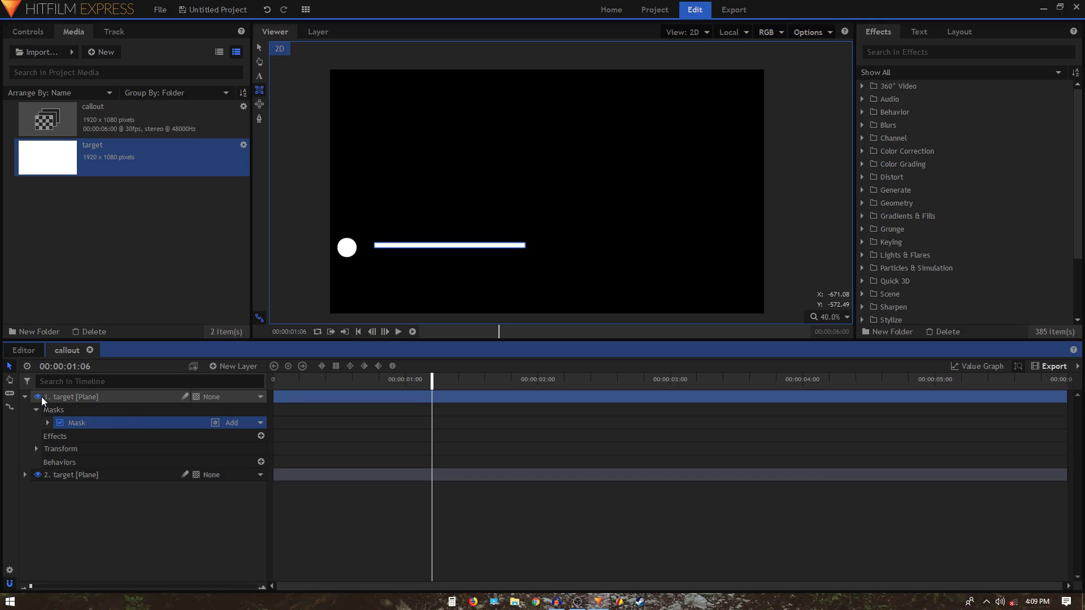
pyautogui.click(259, 47)
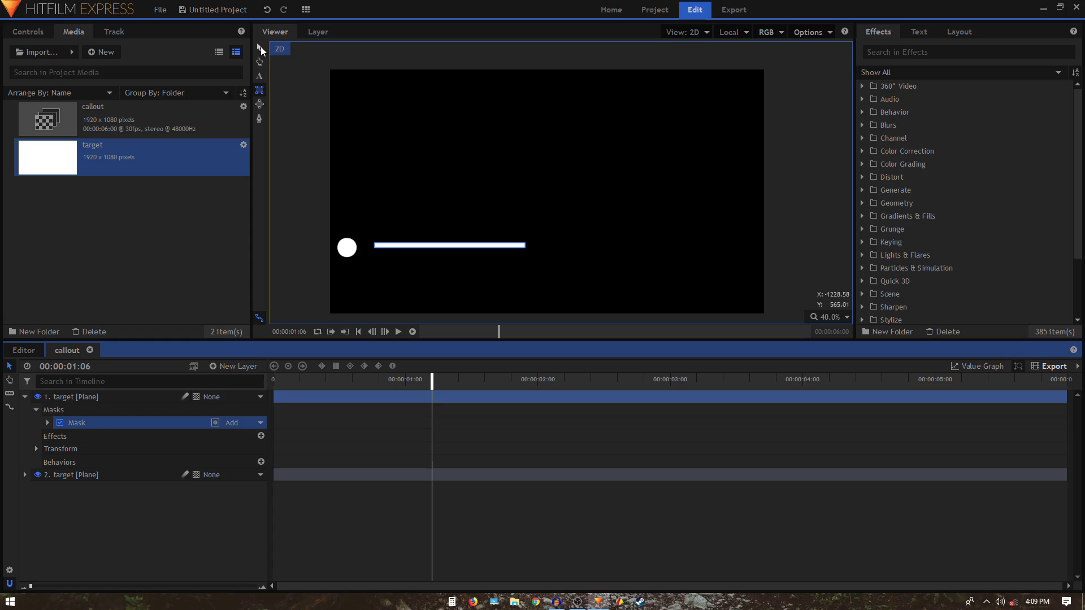
pyautogui.scroll(1, 411, 237)
pyautogui.scroll(2, 411, 237)
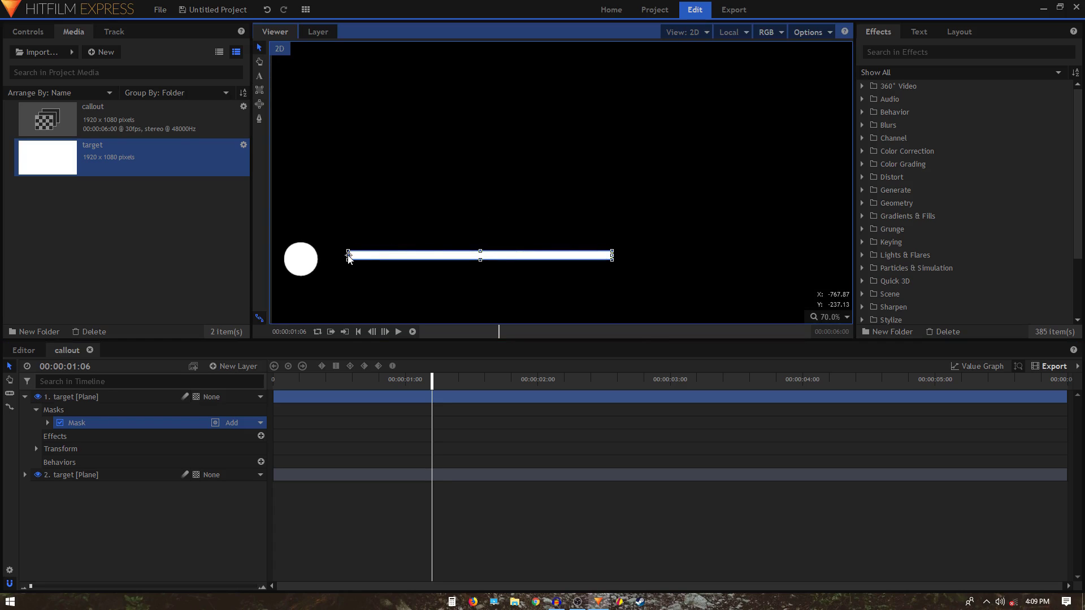
# Move the line mask so its left end sits at the circle's center, at about position -886.8, -250.7
pyautogui.scroll(4, 352, 258)
pyautogui.scroll(-4, 351, 259)
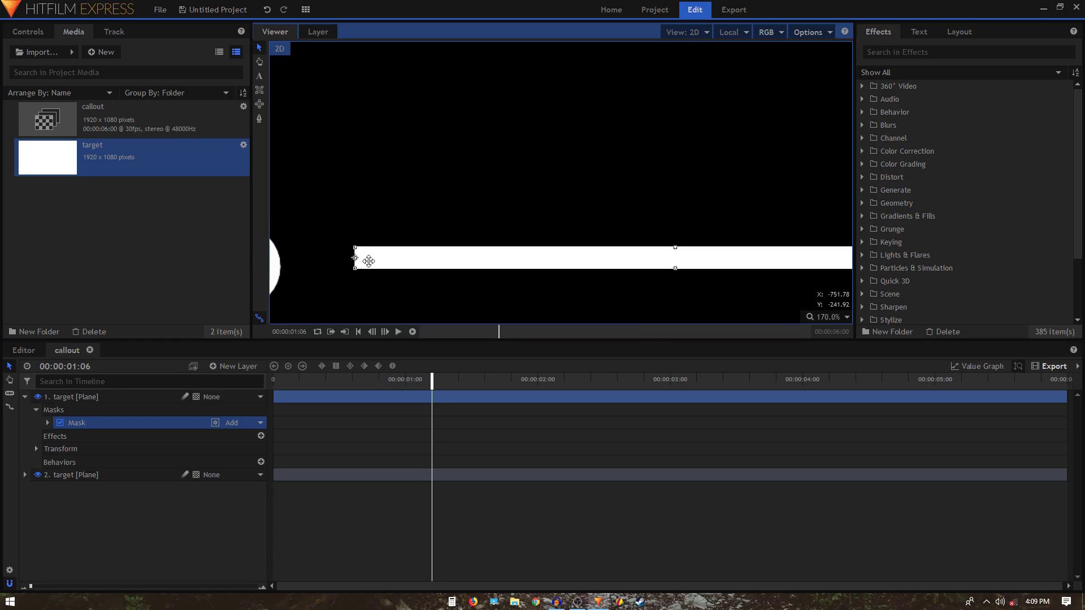
pyautogui.scroll(-3, 367, 260)
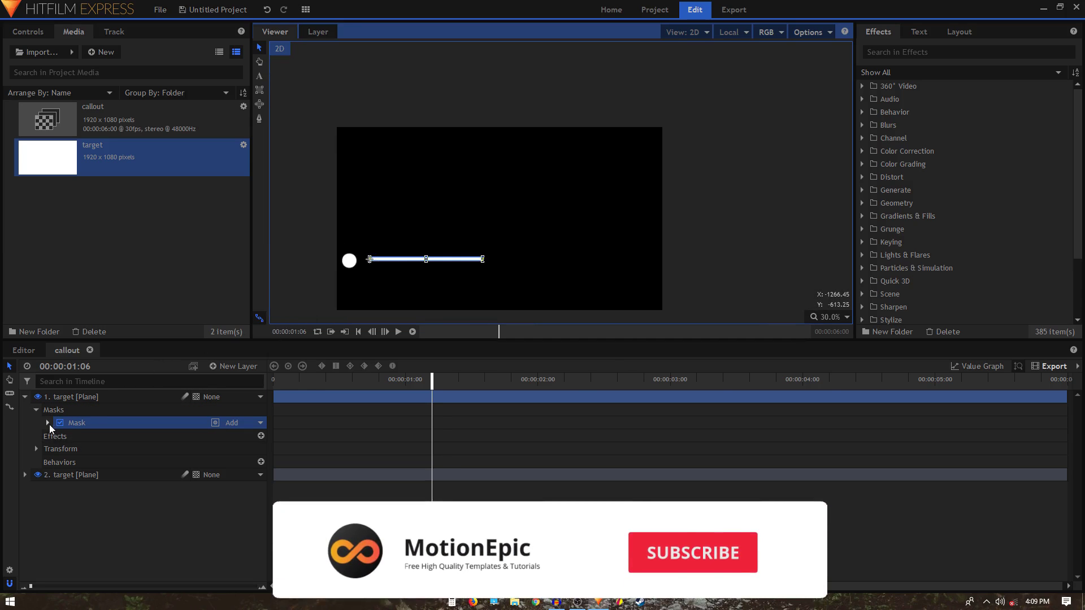
pyautogui.scroll(3, 357, 259)
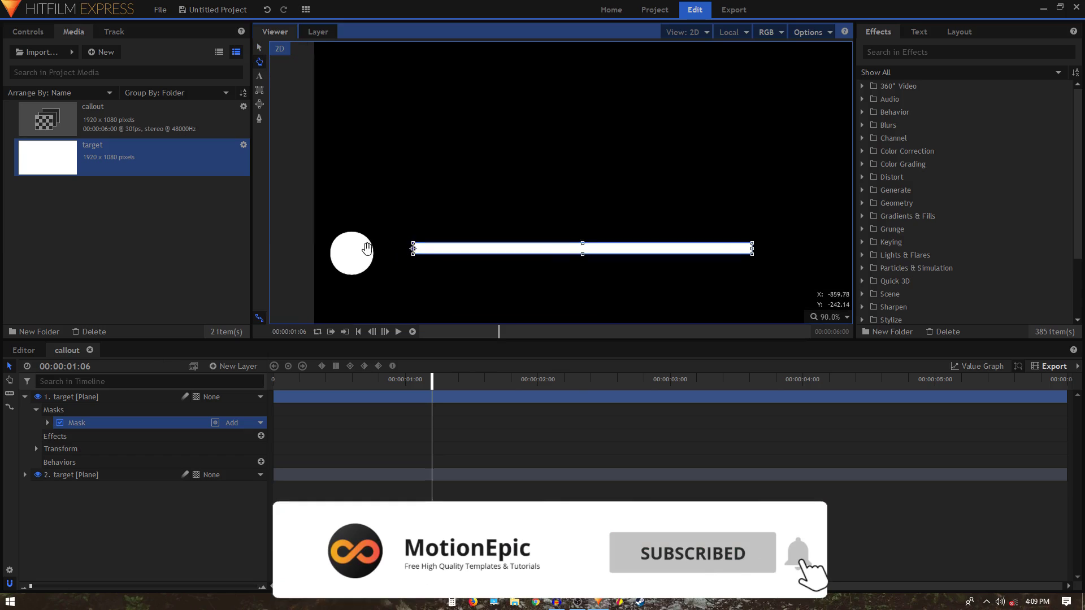
pyautogui.moveTo(439, 243); pyautogui.dragTo(377, 250)
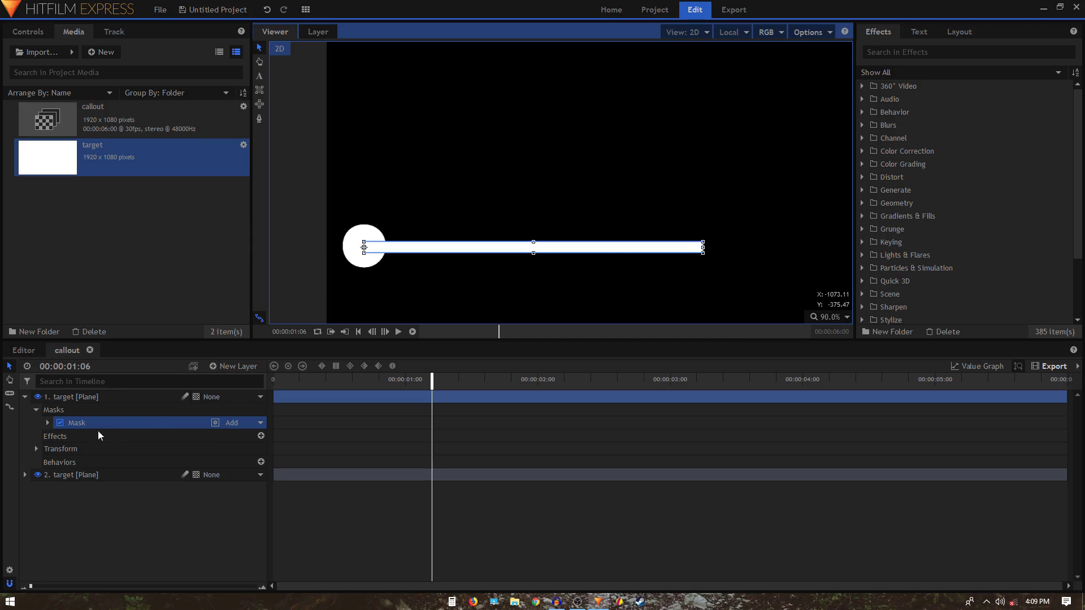
# Set the line mask's Z rotation to -25 so the line angles upward from the circle
pyautogui.click(48, 423)
pyautogui.click(60, 450)
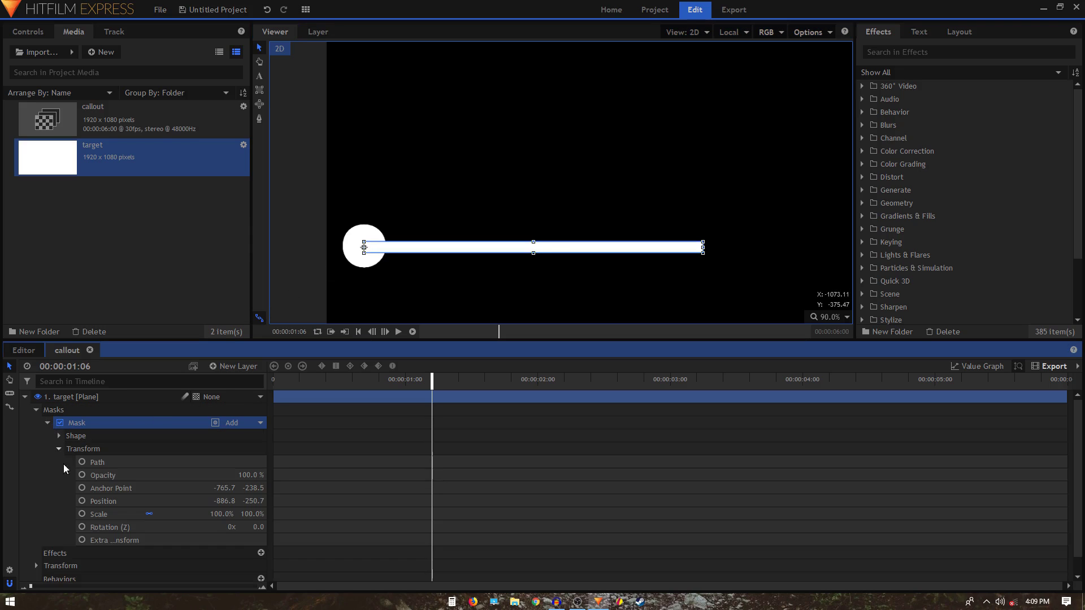
pyautogui.moveTo(259, 527); pyautogui.dragTo(244, 527)
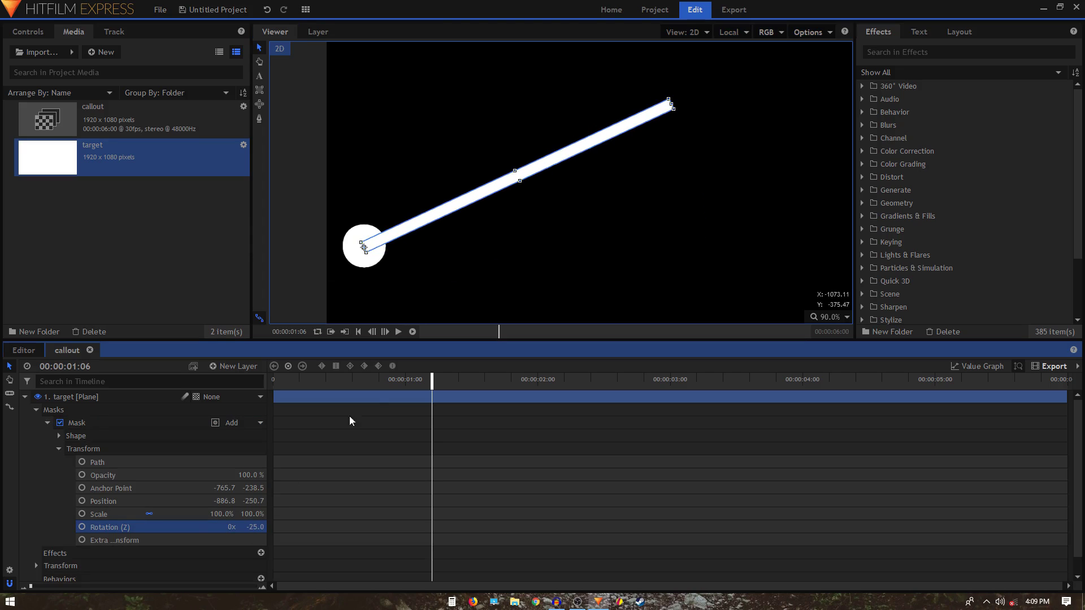
pyautogui.scroll(-3, 509, 232)
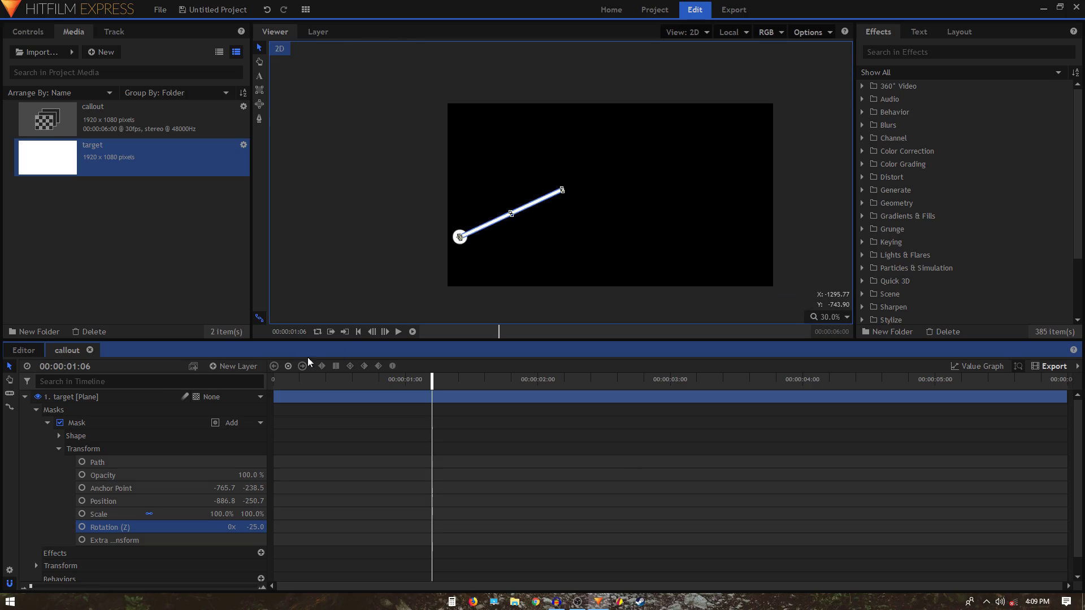
# Return the playhead to the start of the composite and rename the upper target layer to line
pyautogui.moveTo(298, 380); pyautogui.dragTo(244, 380)
pyautogui.click(25, 397)
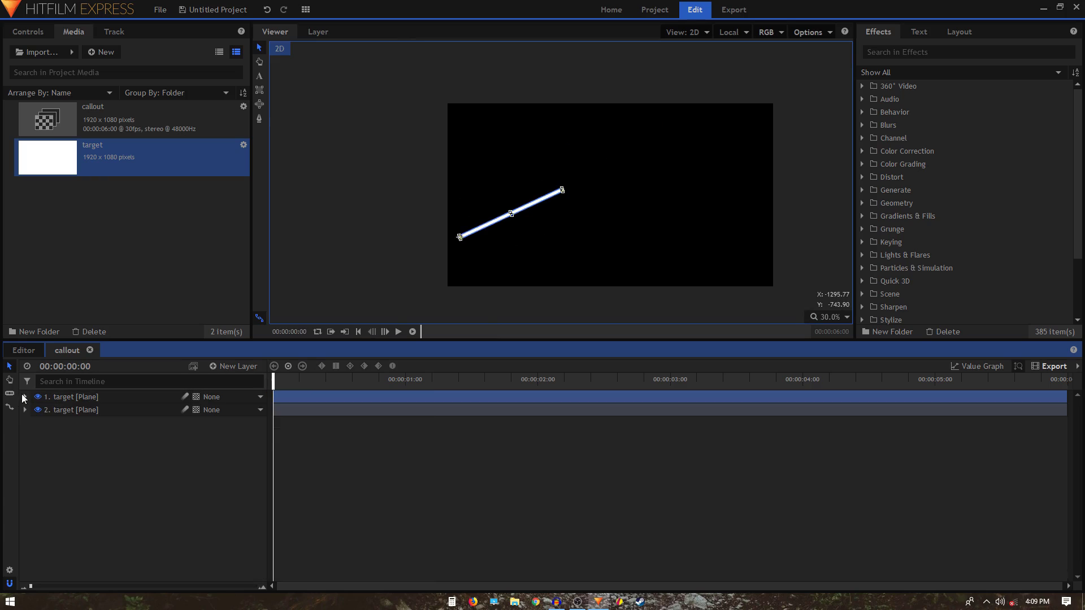
pyautogui.click(62, 410)
pyautogui.click(63, 398)
pyautogui.click(61, 397)
pyautogui.write('line')
pyautogui.press('Return')
# At the circle's last Scale keyframe, 00:00:01:00, keyframe the line mask's Scale with unlinked axes and a horizontal scale of 0%
pyautogui.click(24, 410)
pyautogui.click(36, 422)
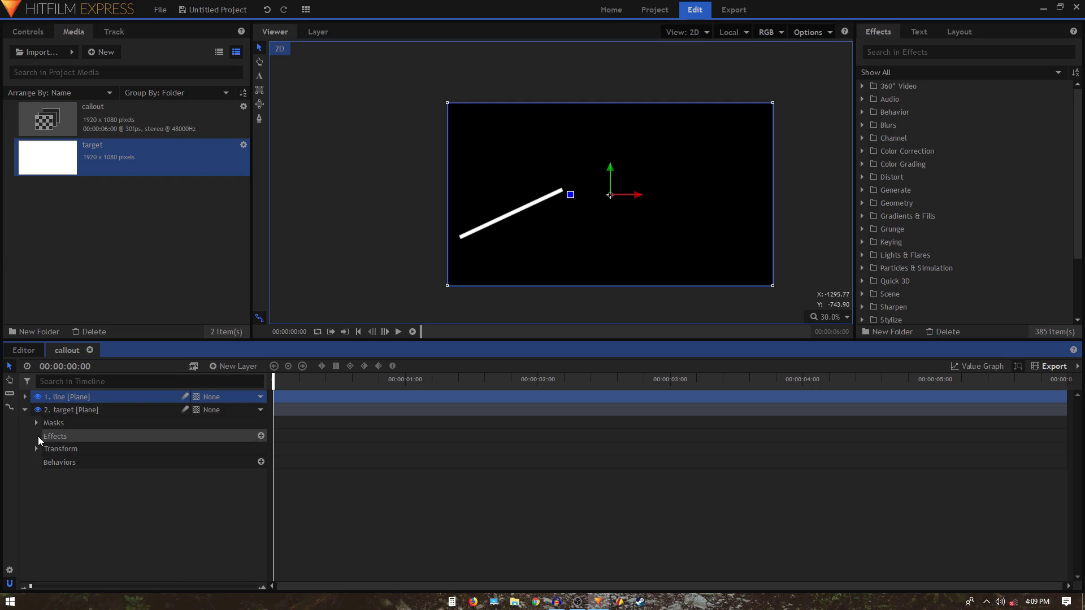
pyautogui.click(47, 435)
pyautogui.click(404, 527)
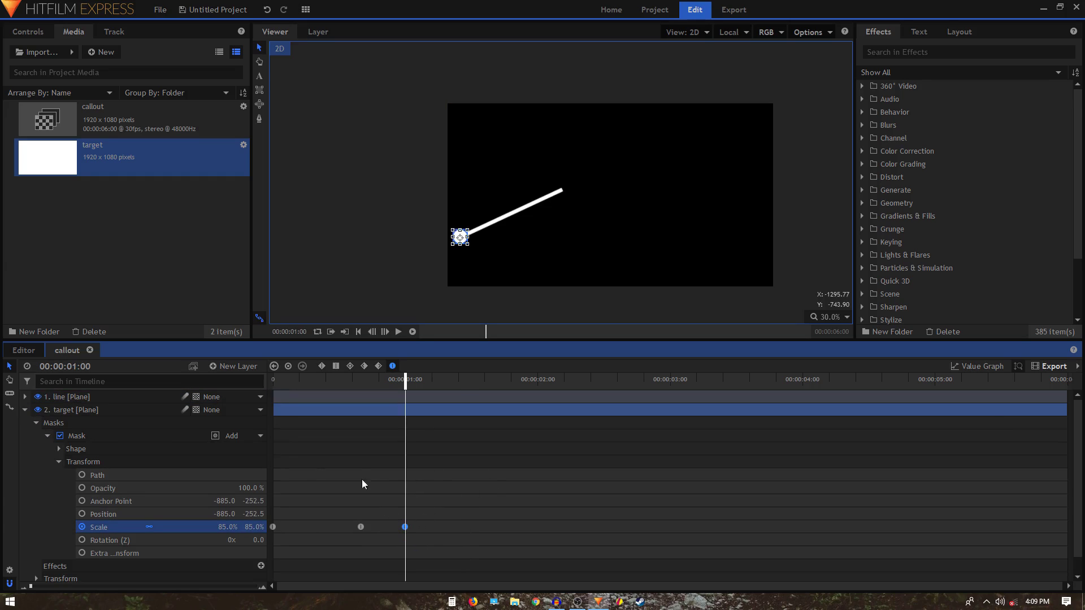
pyautogui.click(24, 409)
pyautogui.click(25, 397)
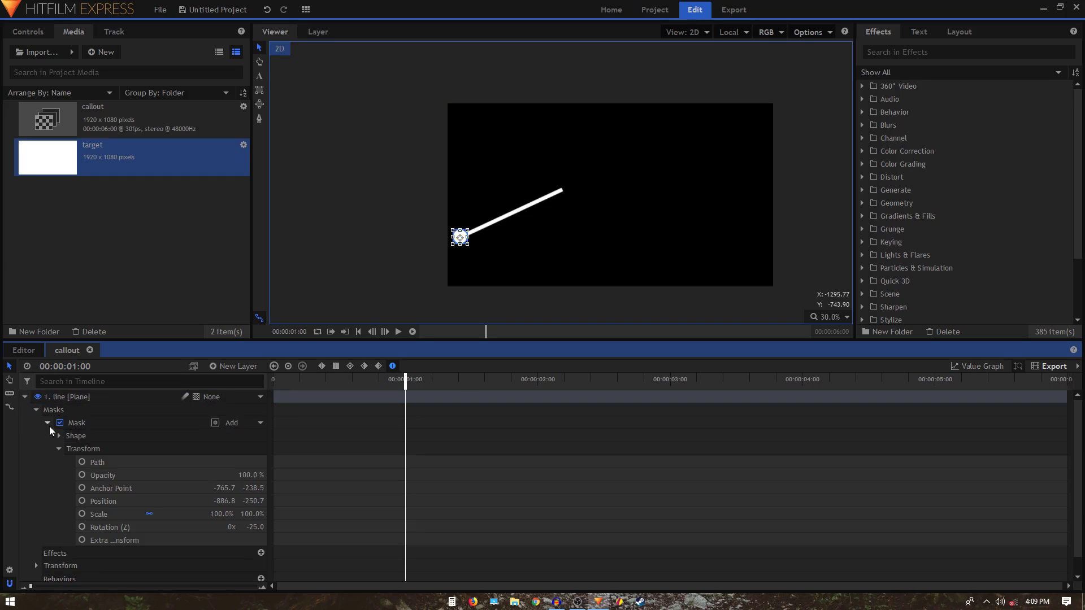
pyautogui.scroll(2, 507, 220)
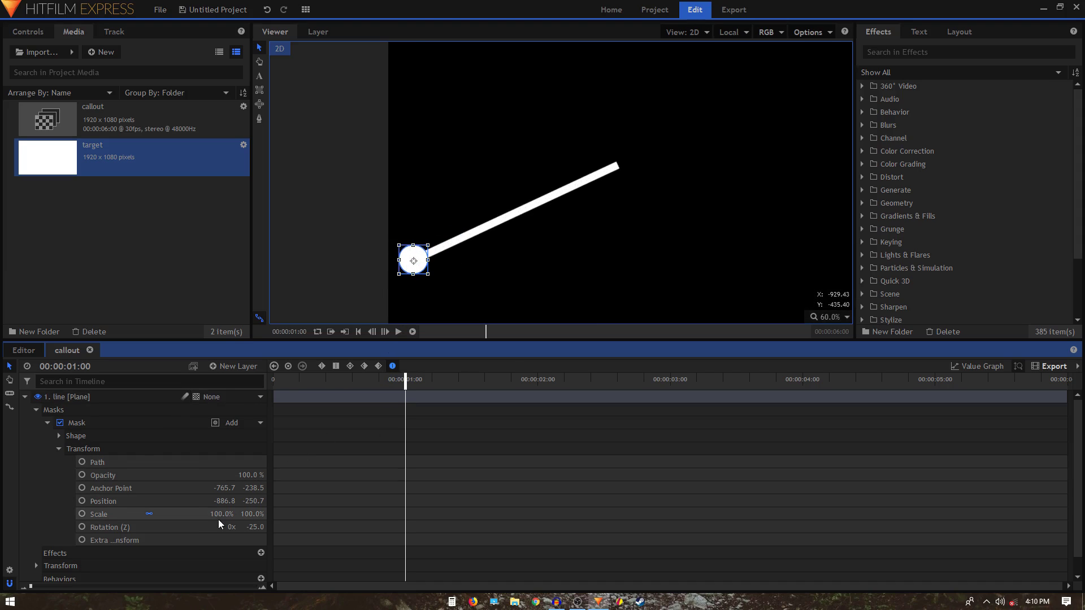
pyautogui.click(83, 515)
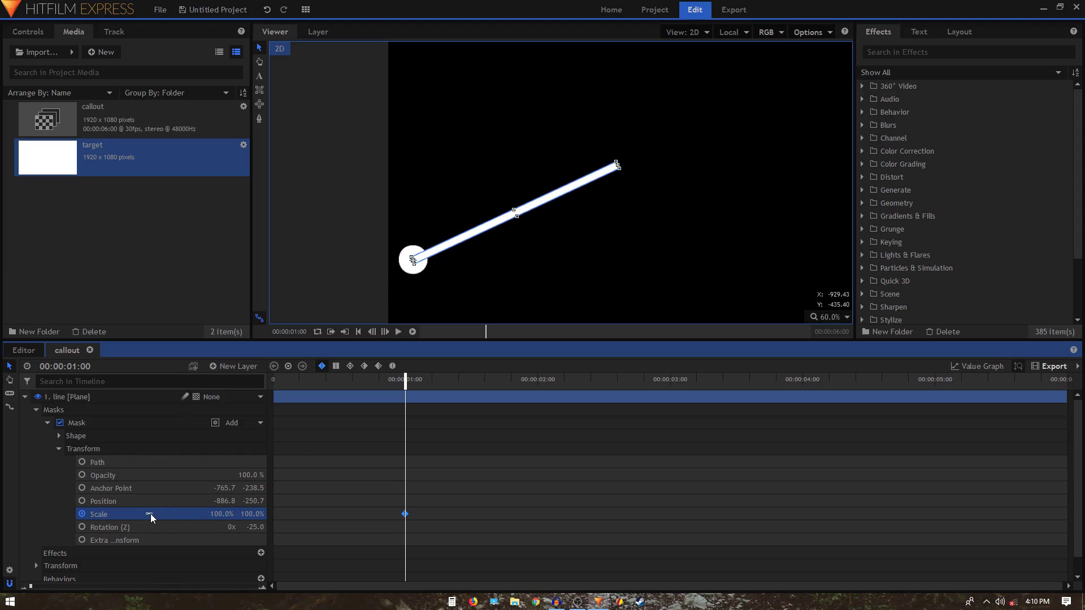
pyautogui.click(221, 514)
pyautogui.write('0')
pyautogui.press('Return')
# Add a second Scale keyframe to the line mask at 00:00:01:20 with a horizontal scale of 100%
pyautogui.press('Right')
pyautogui.press('Right')
pyautogui.press('Right')
pyautogui.press('Right')
pyautogui.press('Right')
pyautogui.press('Right')
pyautogui.press('Right')
pyautogui.press('Right')
pyautogui.press('Right')
pyautogui.press('Right')
pyautogui.press('Right')
pyautogui.press('Right')
pyautogui.press('Right')
pyautogui.press('Right')
pyautogui.press('Right')
pyautogui.press('Right')
pyautogui.press('Right')
pyautogui.press('Right')
pyautogui.press('Right')
pyautogui.press('Right')
pyautogui.click(229, 513)
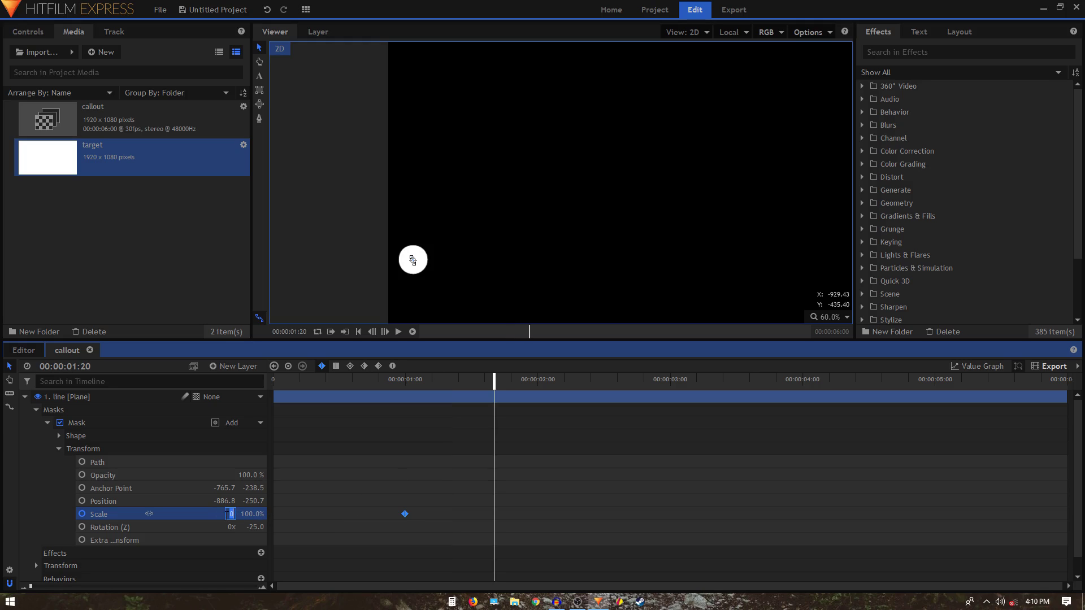
pyautogui.write('100')
pyautogui.press('Return')
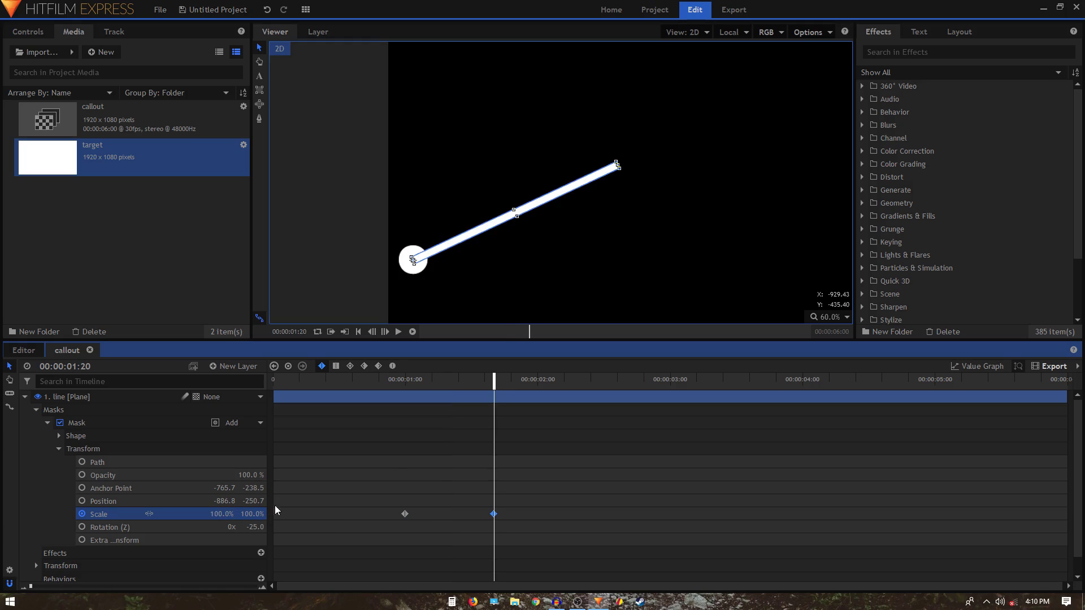
# Change both of the line mask's Scale keyframes to the circular keyframe type and play back the animation
pyautogui.moveTo(521, 501); pyautogui.dragTo(384, 513)
pyautogui.click(392, 365)
pyautogui.click(370, 379)
pyautogui.scroll(-2, 588, 225)
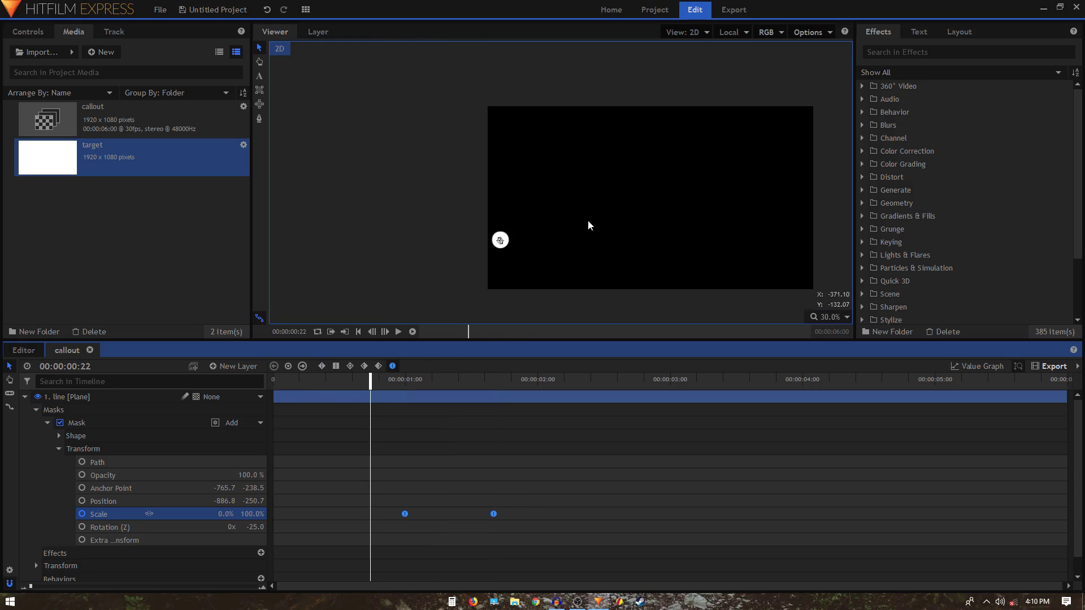
pyautogui.press('space')
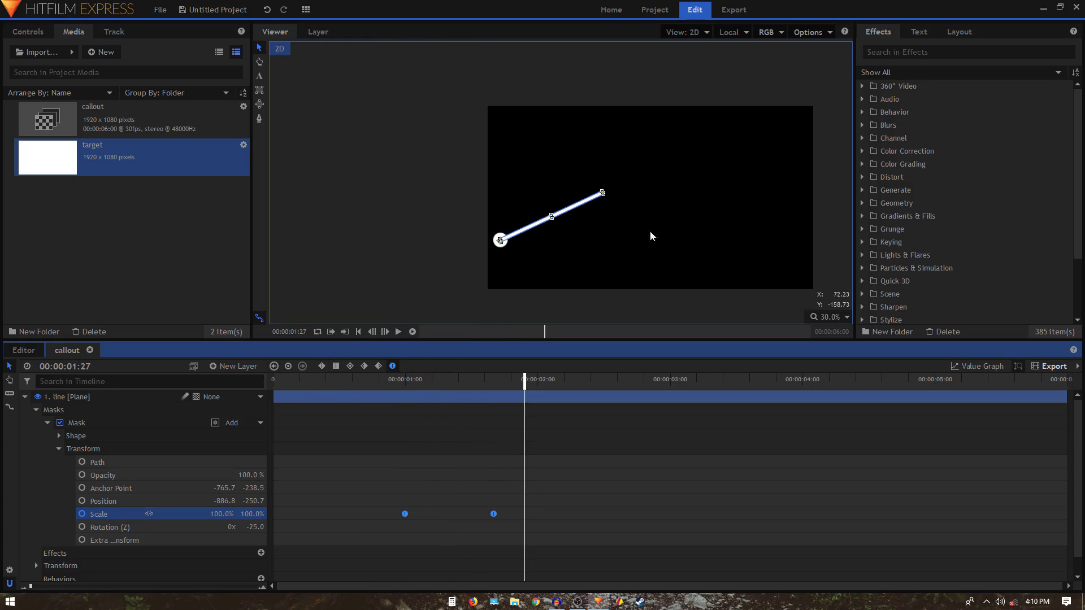
pyautogui.click(300, 382)
pyautogui.click(349, 508)
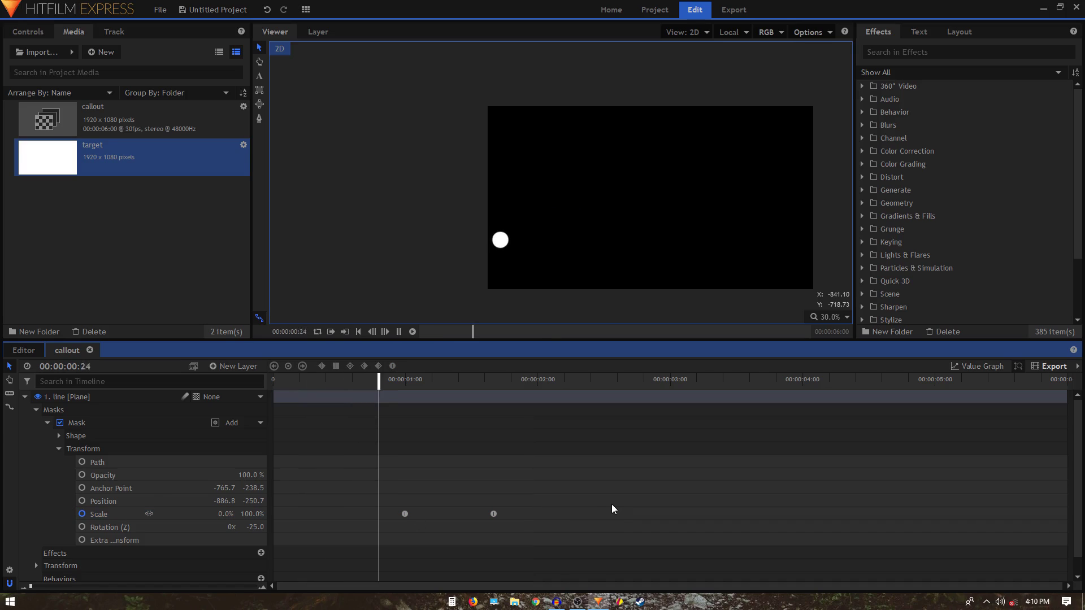
pyautogui.press('space')
# Duplicate the line layer and set the copy's mask Z rotation to 0
pyautogui.click(60, 399)
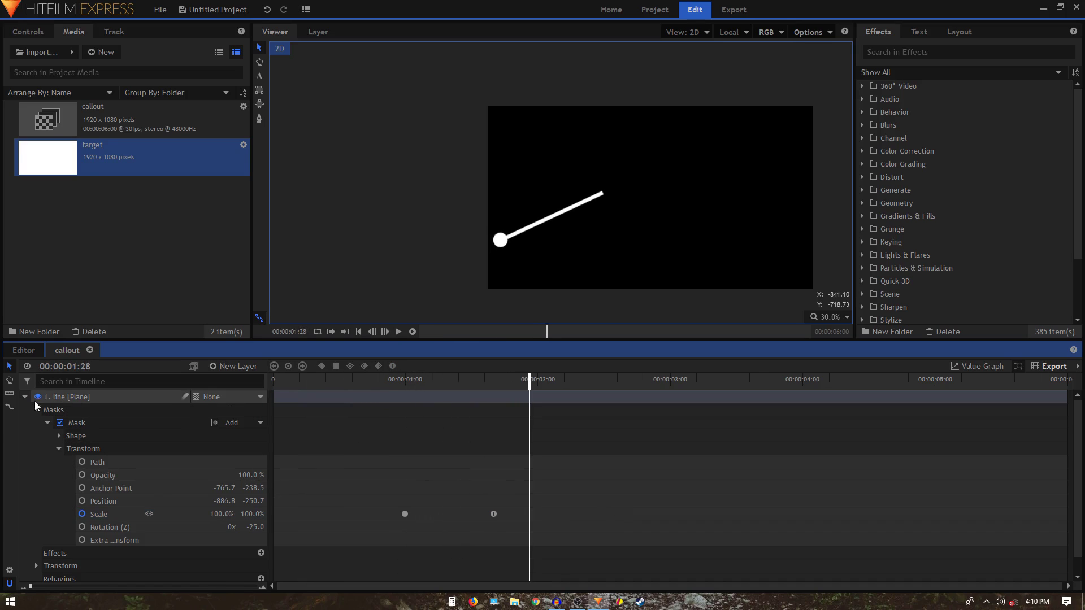
pyautogui.hotkey('ctrl', 'd')
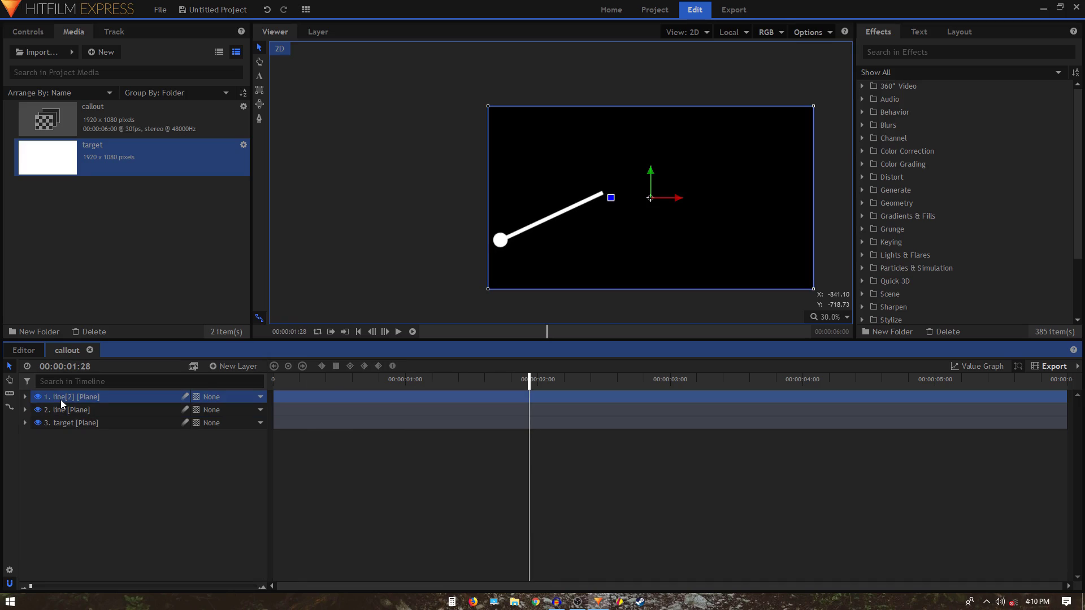
pyautogui.click(24, 396)
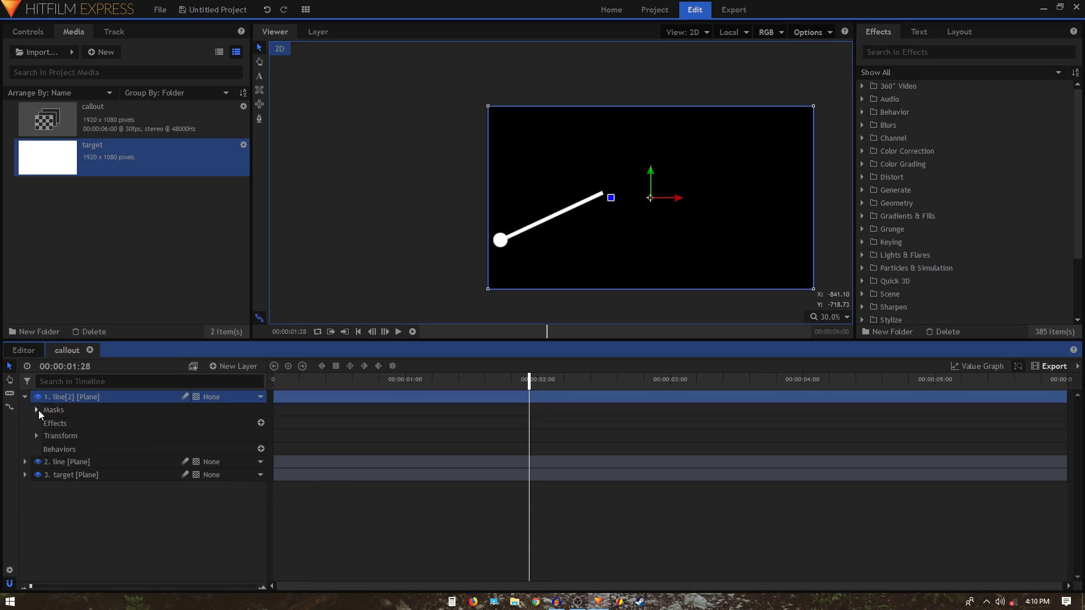
pyautogui.click(38, 410)
pyautogui.click(83, 423)
pyautogui.click(48, 423)
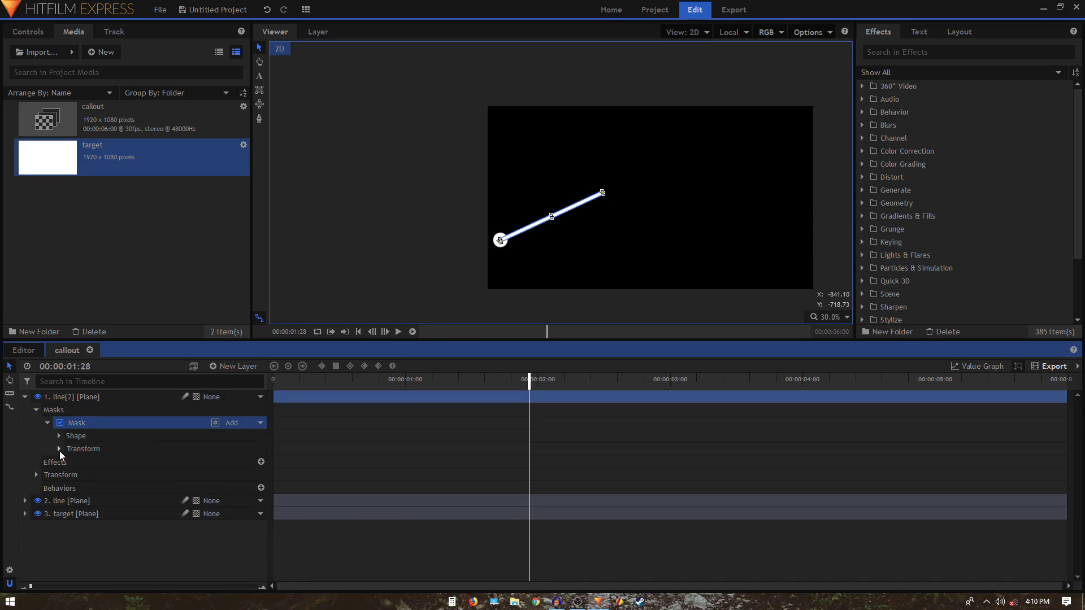
pyautogui.click(59, 449)
pyautogui.click(256, 526)
pyautogui.write('0')
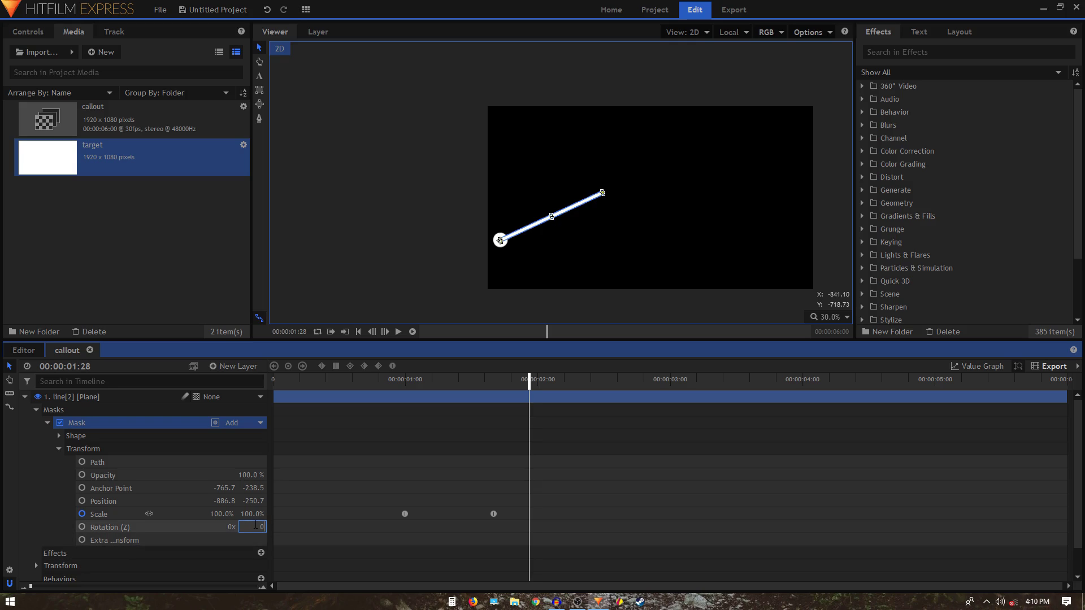
pyautogui.press('Return')
# Move the duplicated line's mask to join the upper end of the angled line, at about position -286.2, 30.3
pyautogui.scroll(6, 565, 226)
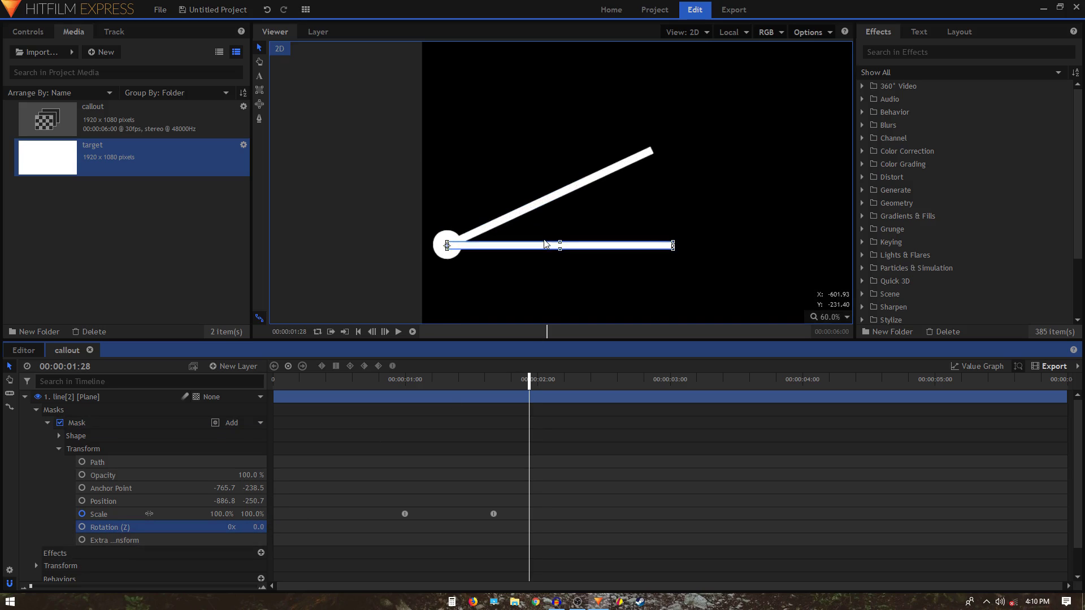
pyautogui.moveTo(312, 305); pyautogui.dragTo(631, 146)
pyautogui.scroll(5, 623, 150)
pyautogui.click(627, 198)
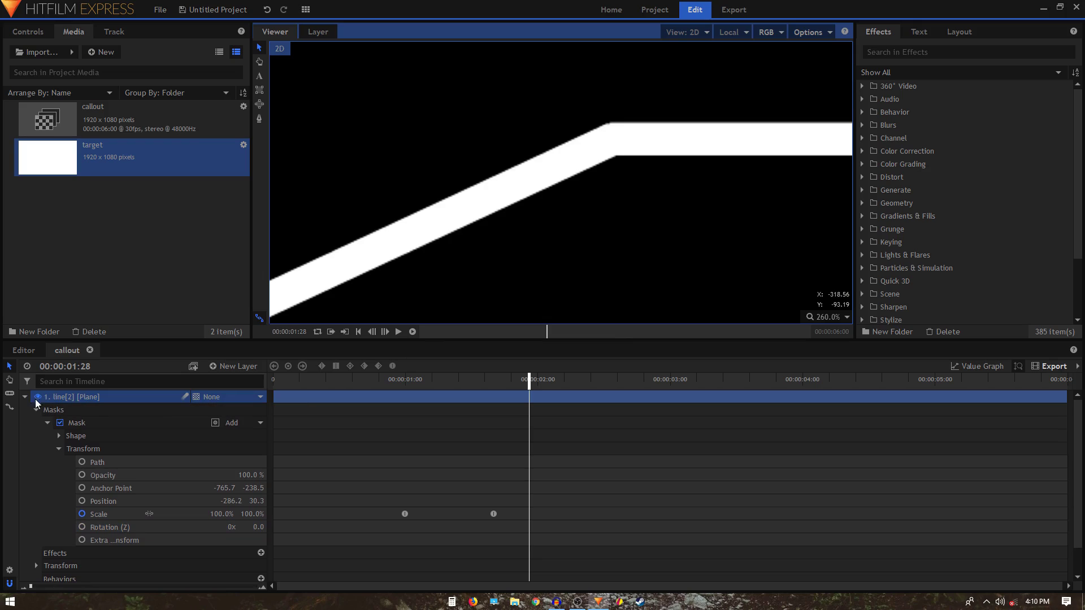
pyautogui.scroll(-6, 516, 234)
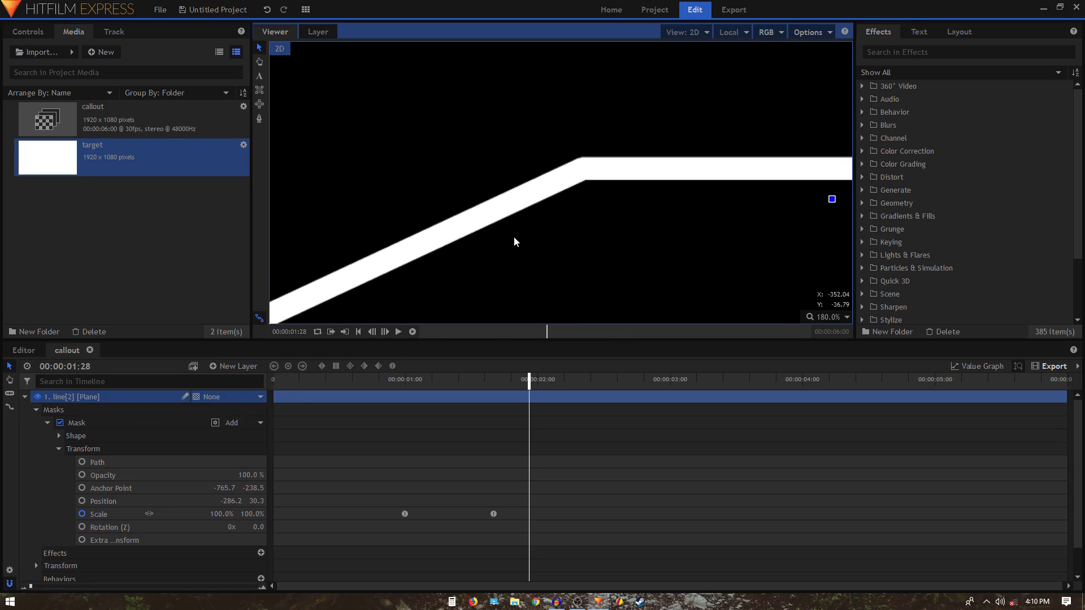
pyautogui.scroll(-3, 481, 207)
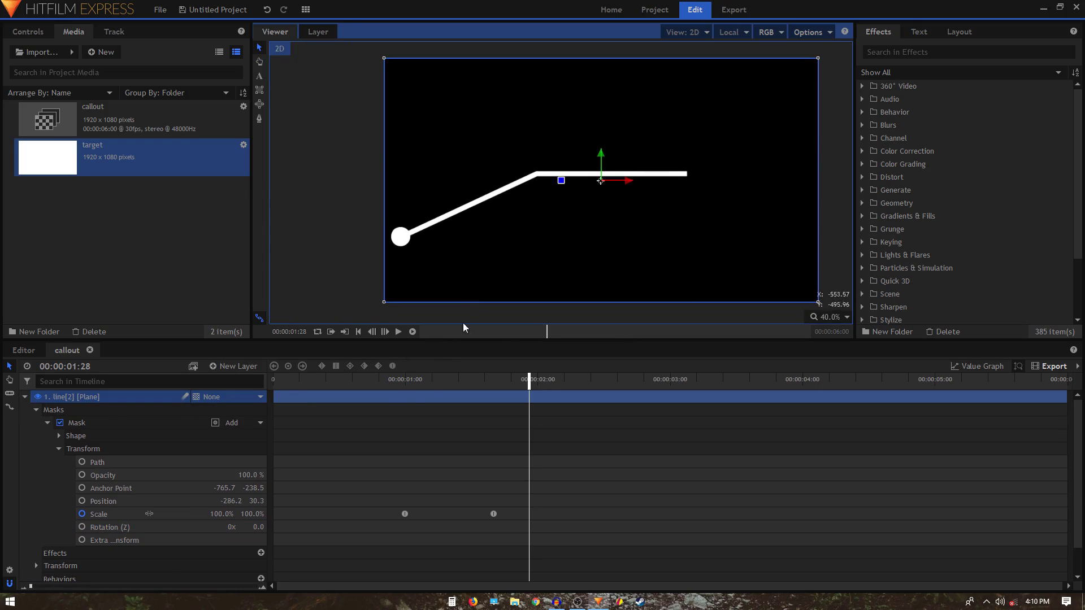
# Shift the duplicated line's two Scale keyframes to 00:00:01:20 and 00:00:02:10 and play back the animation
pyautogui.click(388, 381)
pyautogui.click(419, 516)
pyautogui.press('space')
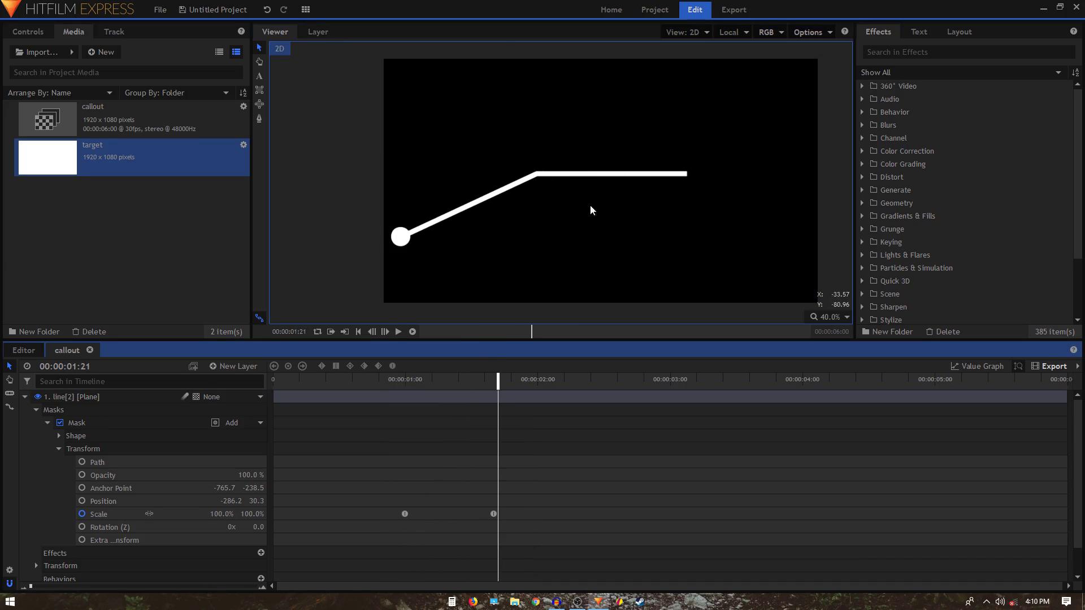
pyautogui.moveTo(498, 381); pyautogui.dragTo(495, 385)
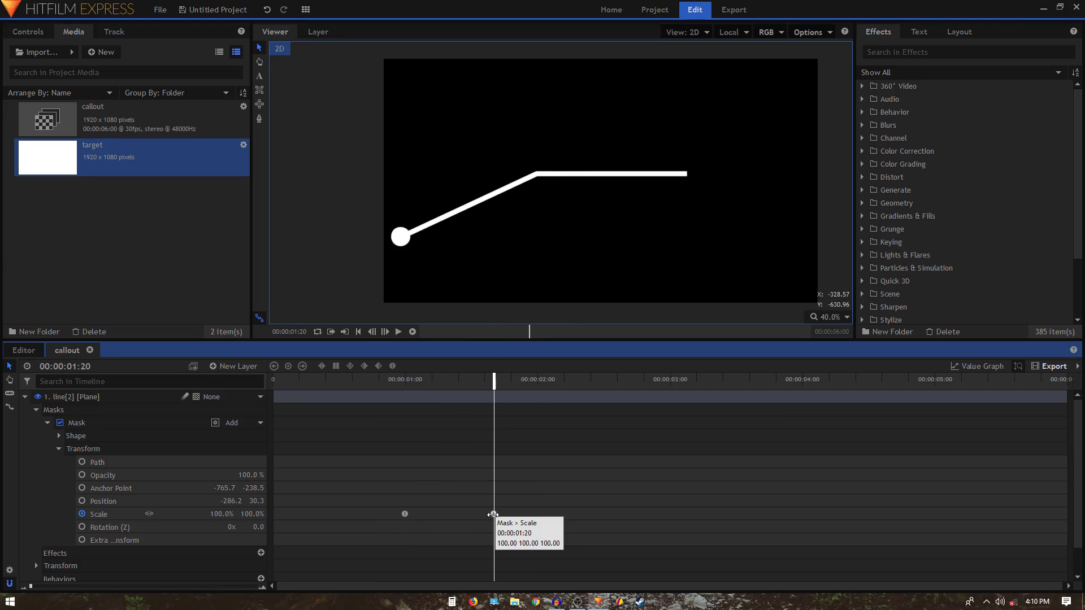
pyautogui.click(493, 513)
pyautogui.moveTo(506, 511)
pyautogui.mouseDown()
pyautogui.moveTo(405, 521)
pyautogui.moveTo(493, 515)
pyautogui.mouseUp()
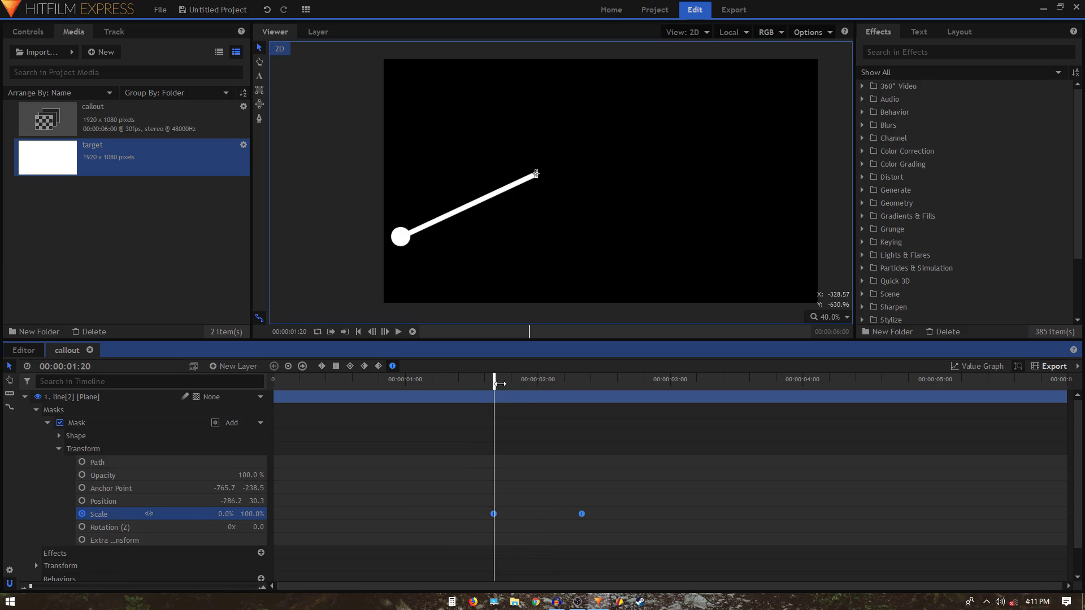
pyautogui.click(405, 382)
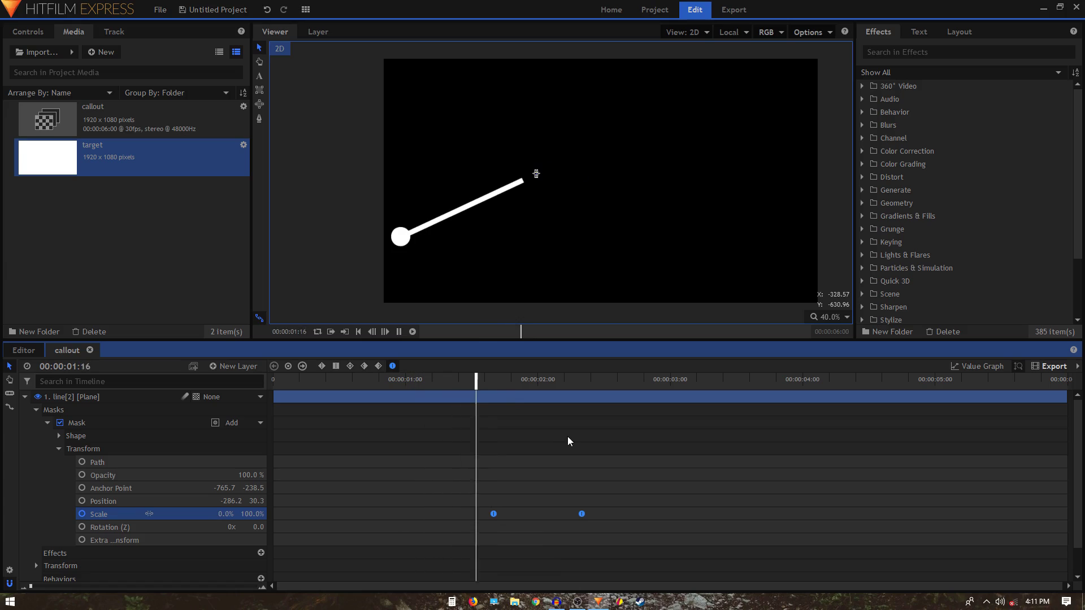
pyautogui.press('space')
pyautogui.click(449, 382)
pyautogui.press('space')
pyautogui.press('space')
# Set the horizontal line mask's Scale keyframe at 00:00:02:10 to 150% horizontally and replay the animation
pyautogui.click(581, 514)
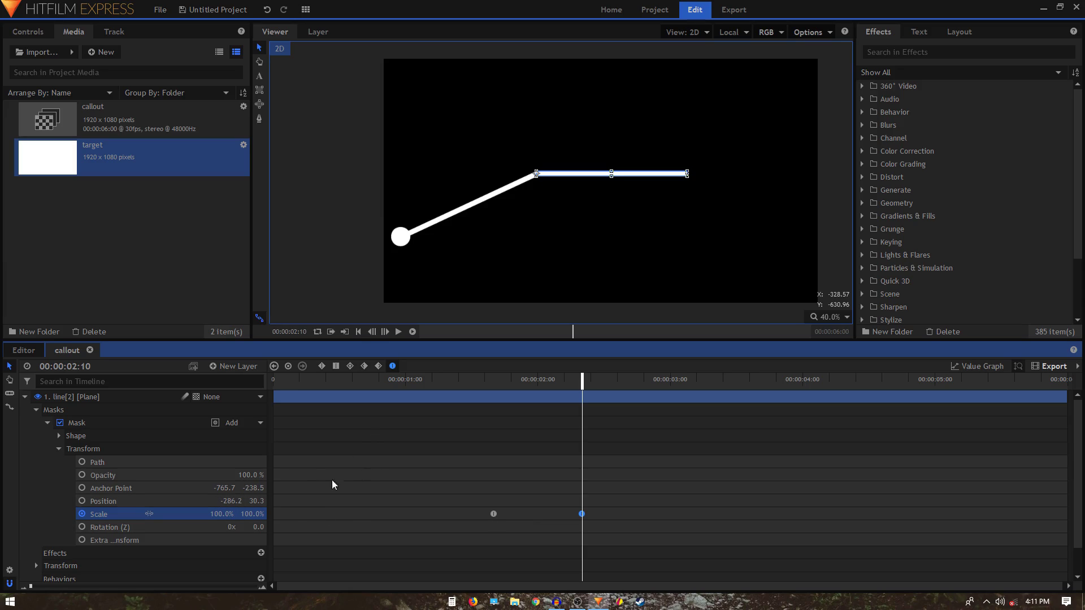
pyautogui.click(218, 514)
pyautogui.click(223, 514)
pyautogui.write('150')
pyautogui.press('Return')
pyautogui.click(467, 383)
pyautogui.click(455, 508)
pyautogui.press('space')
pyautogui.press('space')
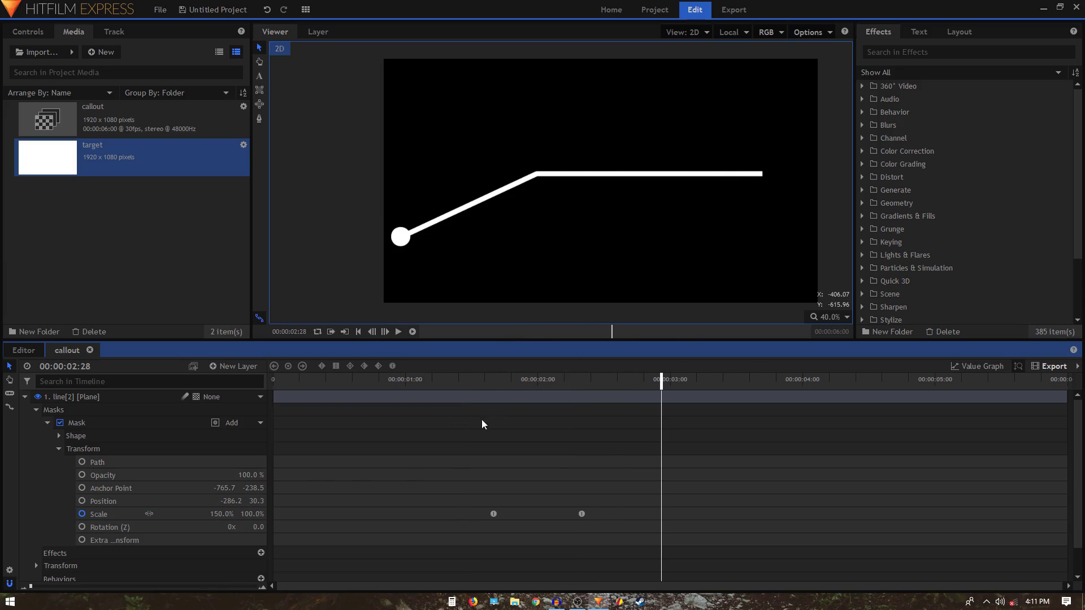
# Collapse the duplicated line layer and add a new text layer to the composite
pyautogui.click(24, 396)
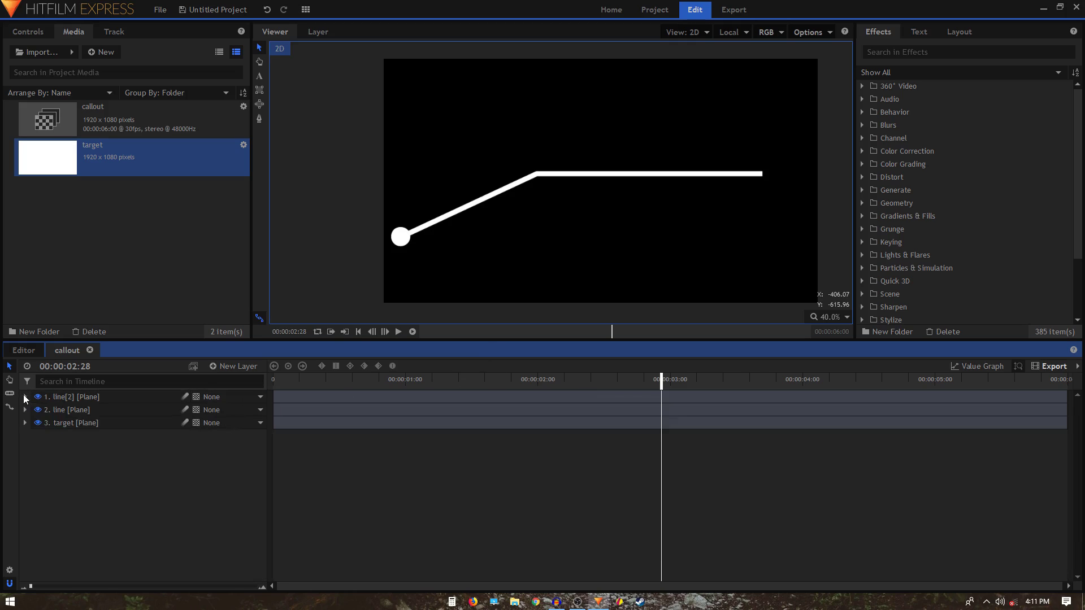
pyautogui.click(224, 361)
pyautogui.click(228, 396)
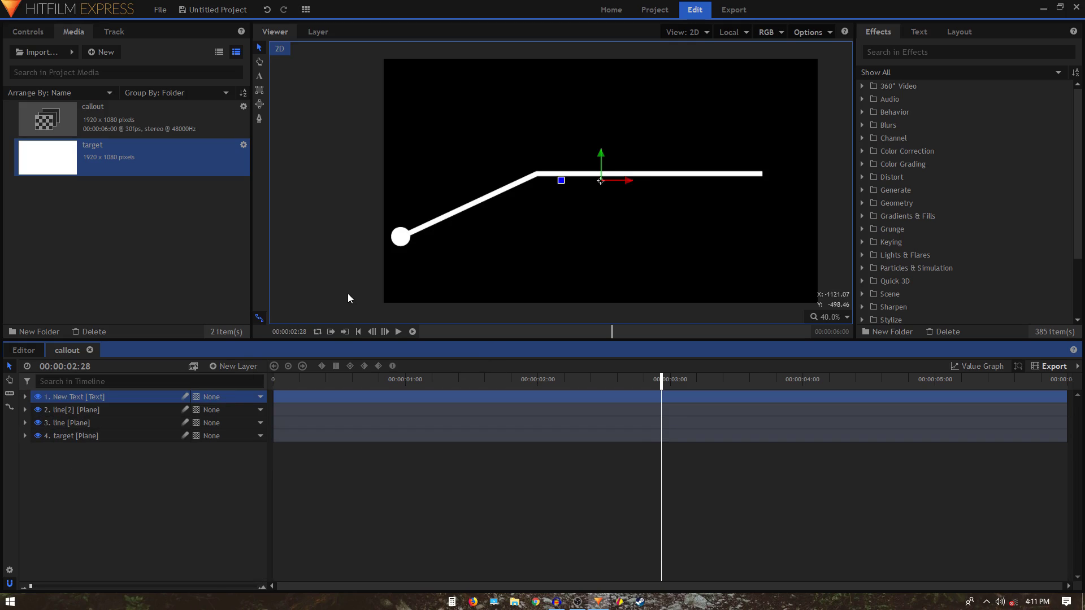
# Enter SIMPLE as the new layer's text and format it in Uni Sans at size 211
pyautogui.click(262, 75)
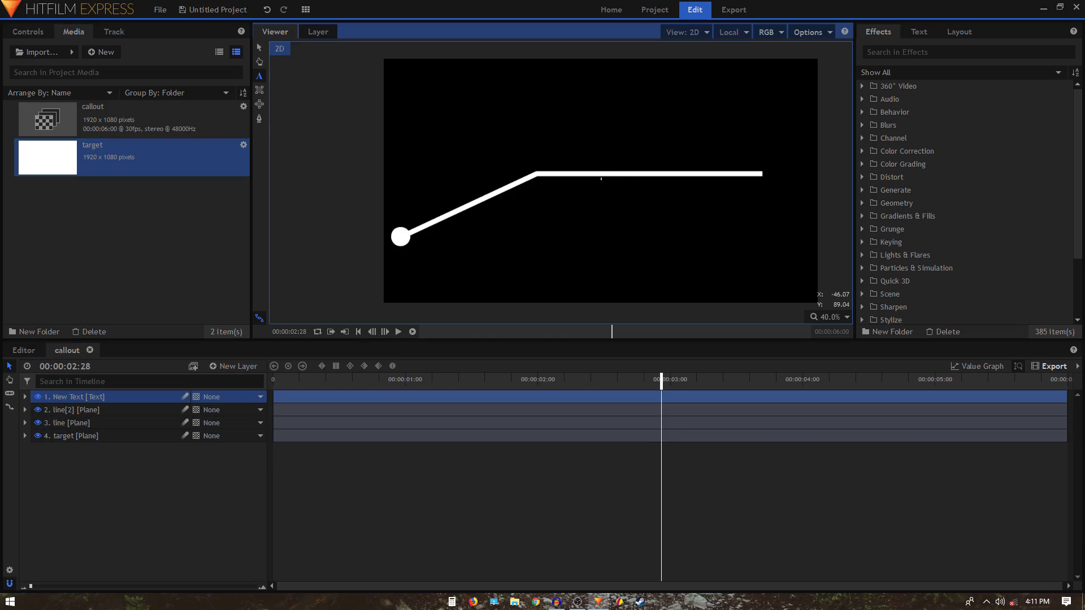
pyautogui.write('SIMPLE')
pyautogui.hotkey('ctrl', 'a')
pyautogui.click(910, 33)
pyautogui.click(917, 79)
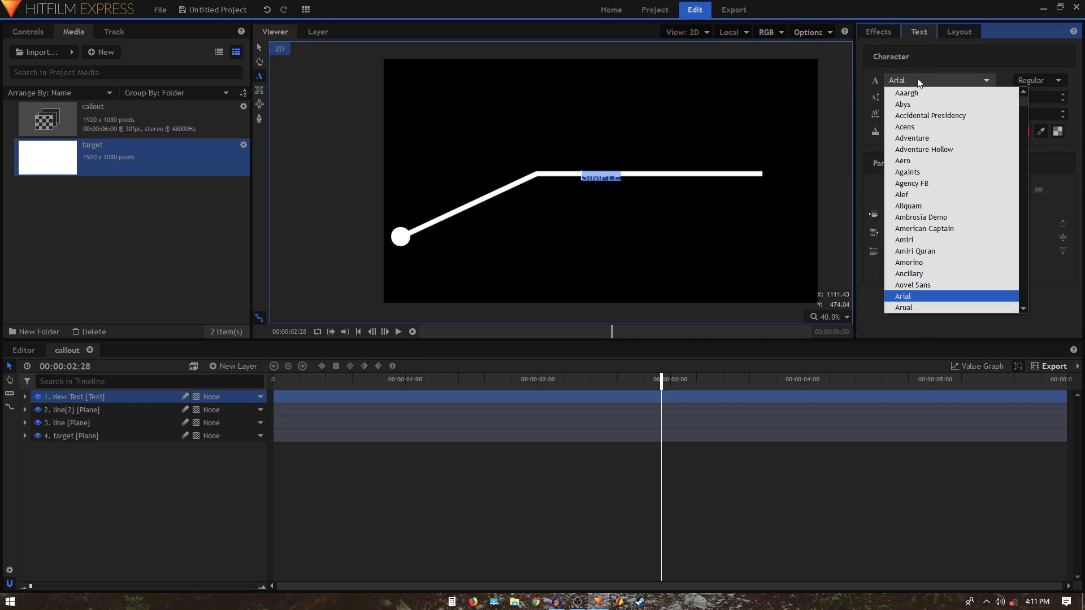
pyautogui.scroll(-15, 947, 233)
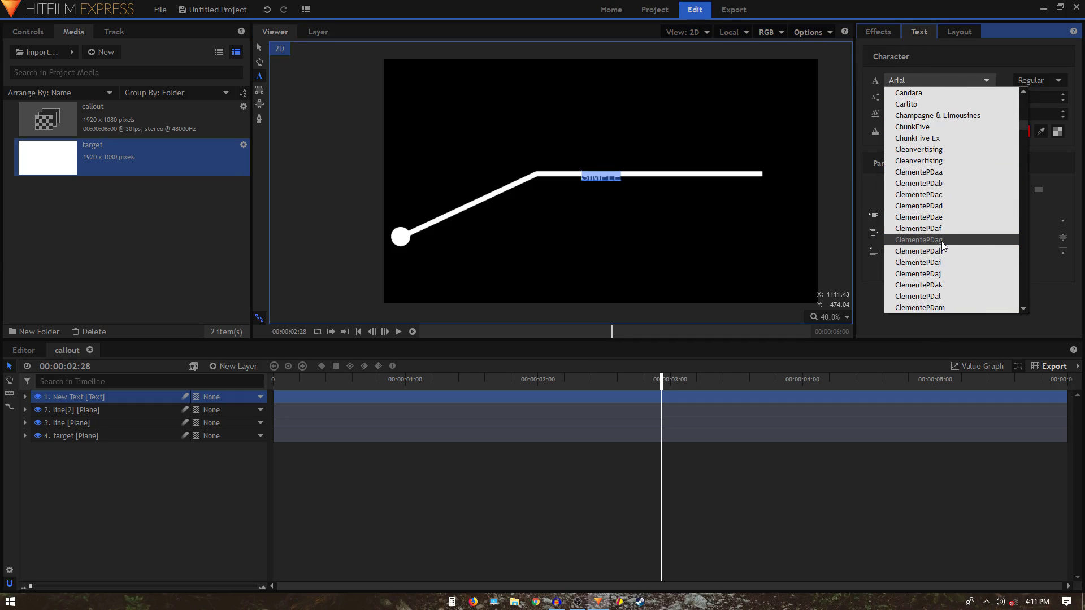
pyautogui.press('u')
pyautogui.scroll(-2, 941, 241)
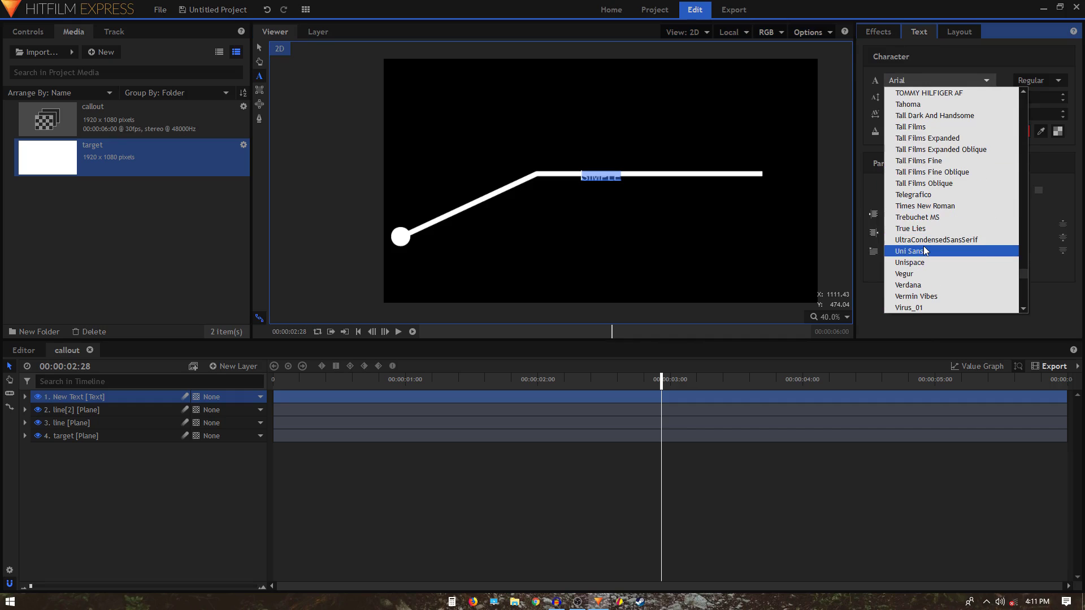
pyautogui.click(923, 246)
pyautogui.moveTo(899, 97); pyautogui.dragTo(973, 96)
# Move the SIMPLE text just above the horizontal line and rename its layer simple
pyautogui.click(260, 48)
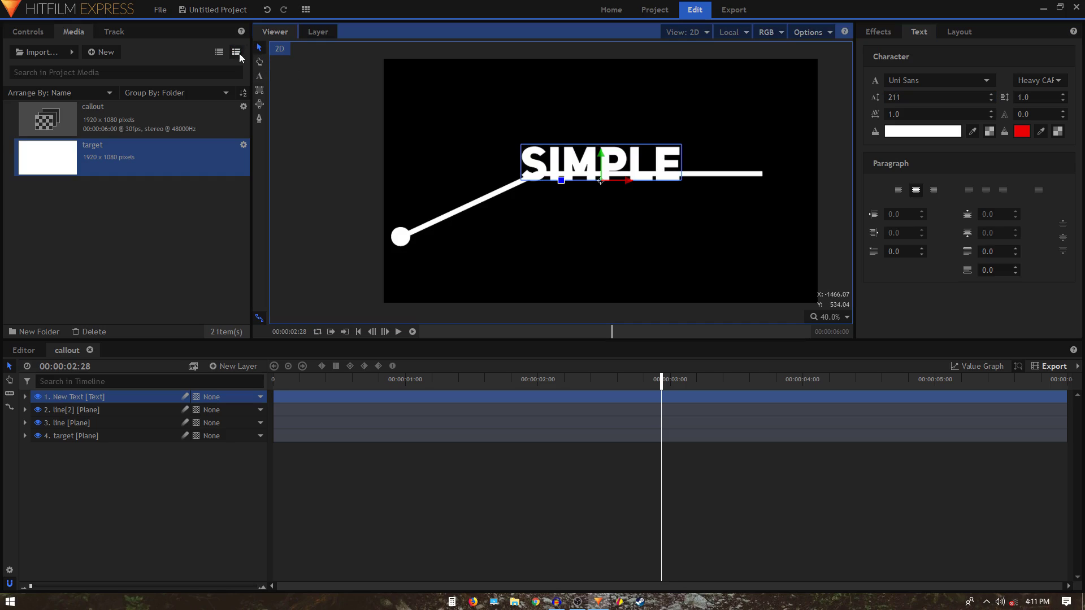
pyautogui.moveTo(622, 182); pyautogui.dragTo(647, 145)
pyautogui.click(92, 392)
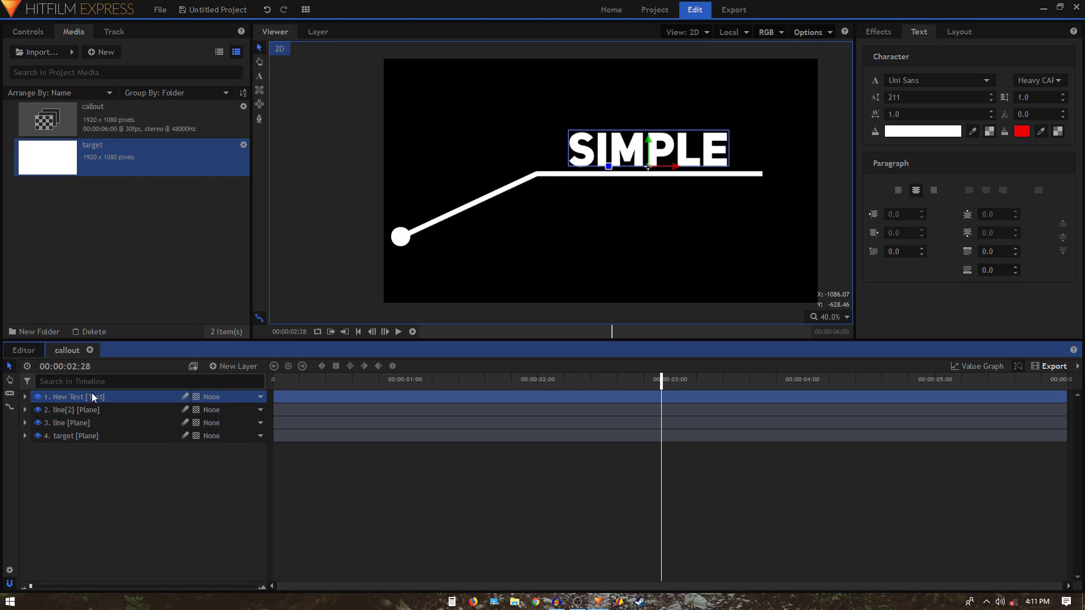
pyautogui.doubleClick(92, 392)
pyautogui.write('siom')
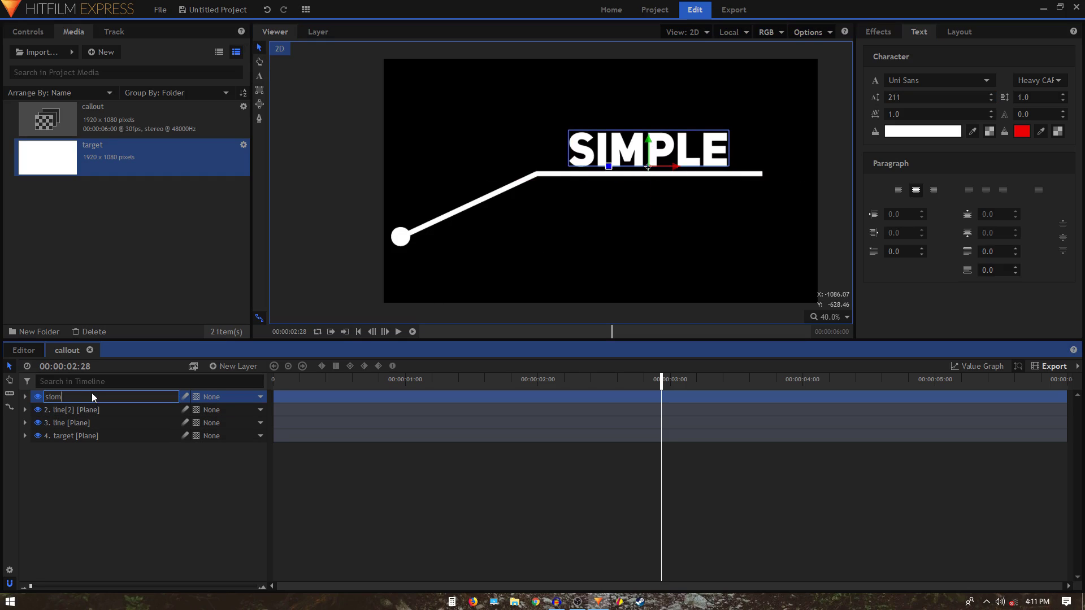
pyautogui.press('BackSpace')
pyautogui.write('mple')
pyautogui.press('Return')
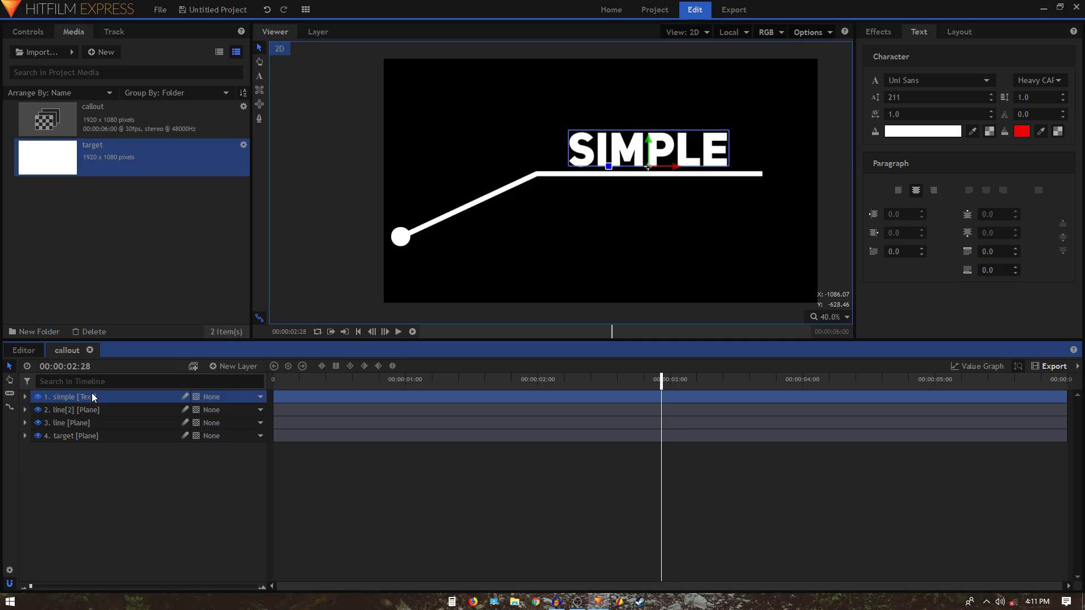
# Duplicate the simple text layer and place the copy directly below the horizontal line
pyautogui.hotkey('ctrl', 'd')
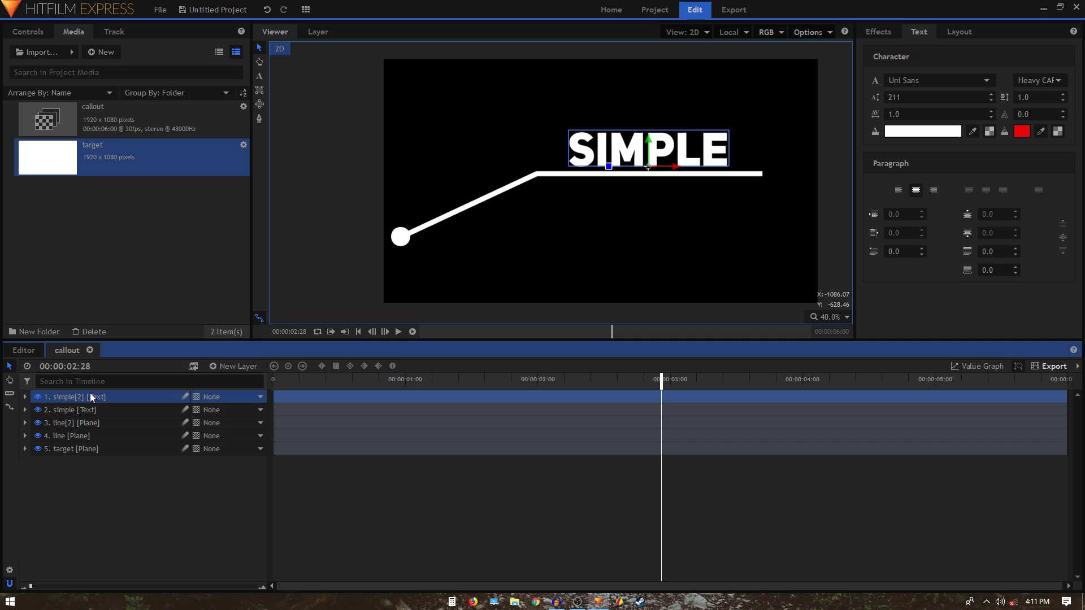
pyautogui.moveTo(648, 144); pyautogui.dragTo(643, 196)
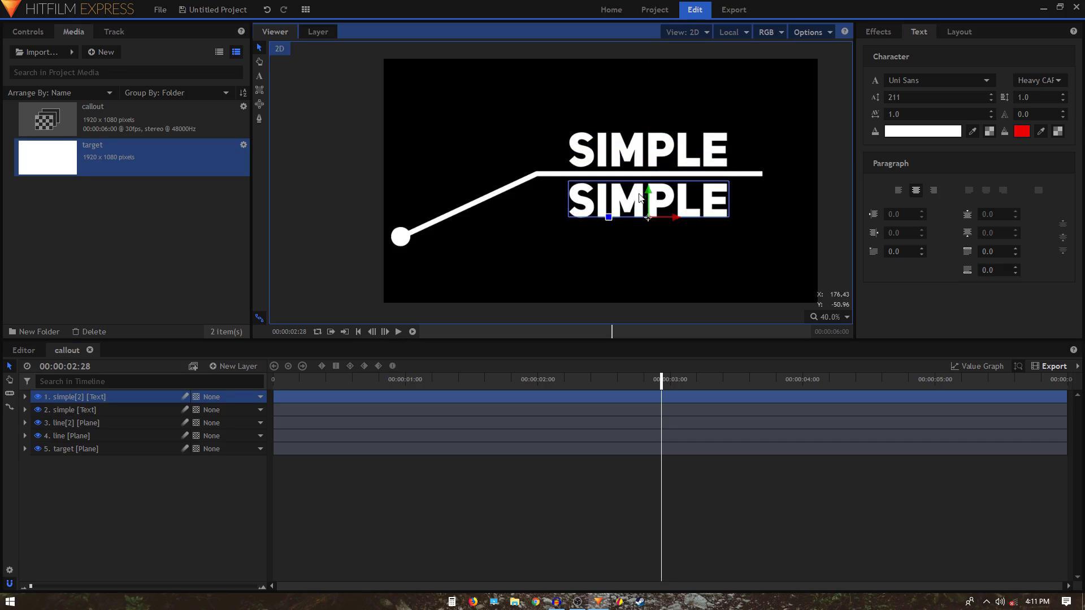
# Change the duplicated text to CALLOUT and rename its layer callout
pyautogui.click(259, 76)
pyautogui.doubleClick(648, 198)
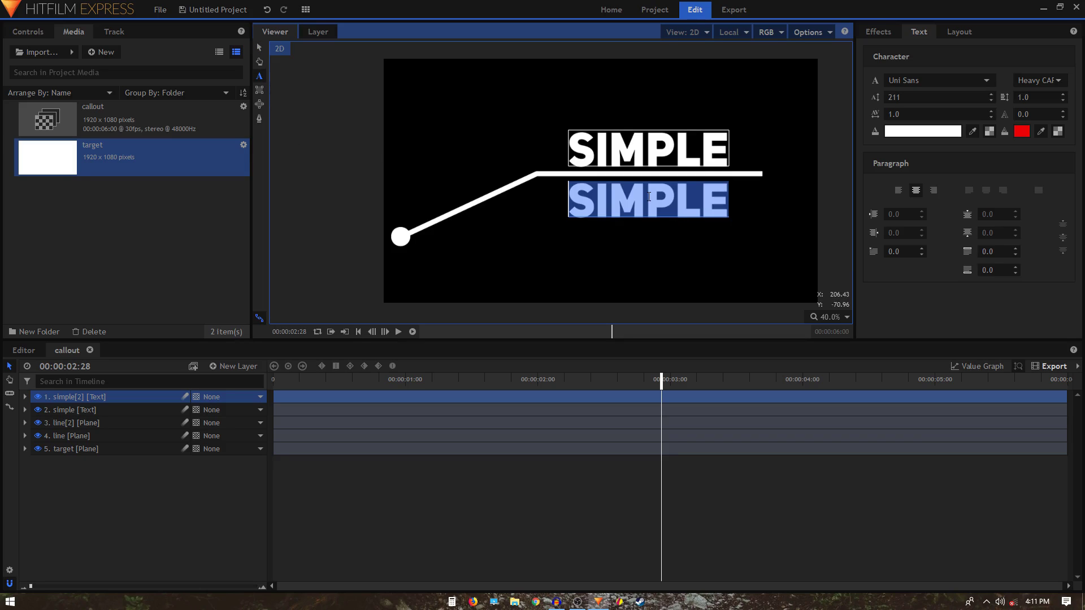
pyautogui.write('CALLO')
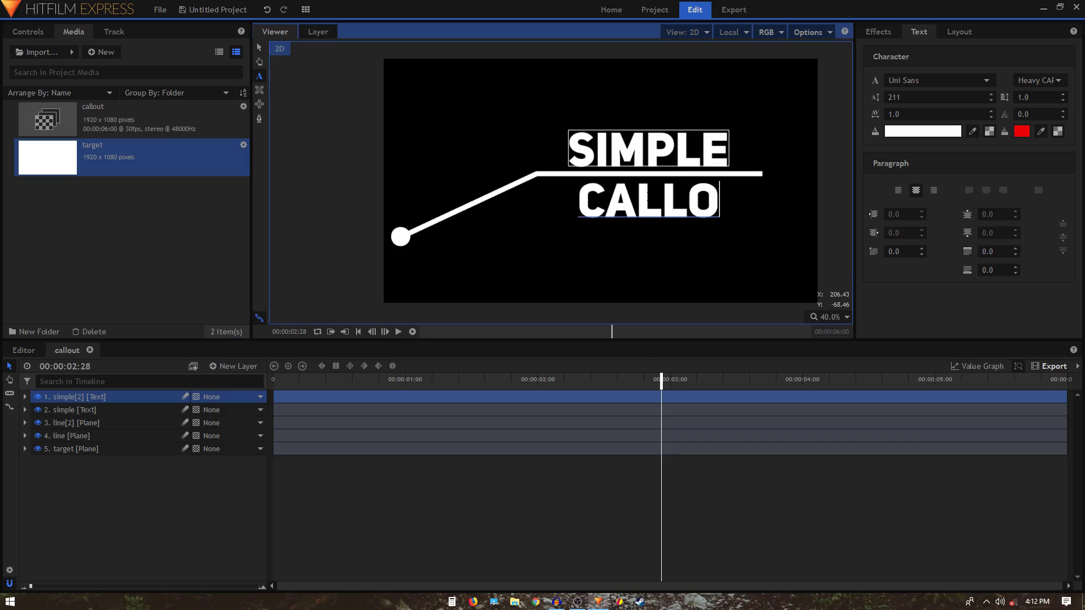
pyautogui.write('UT')
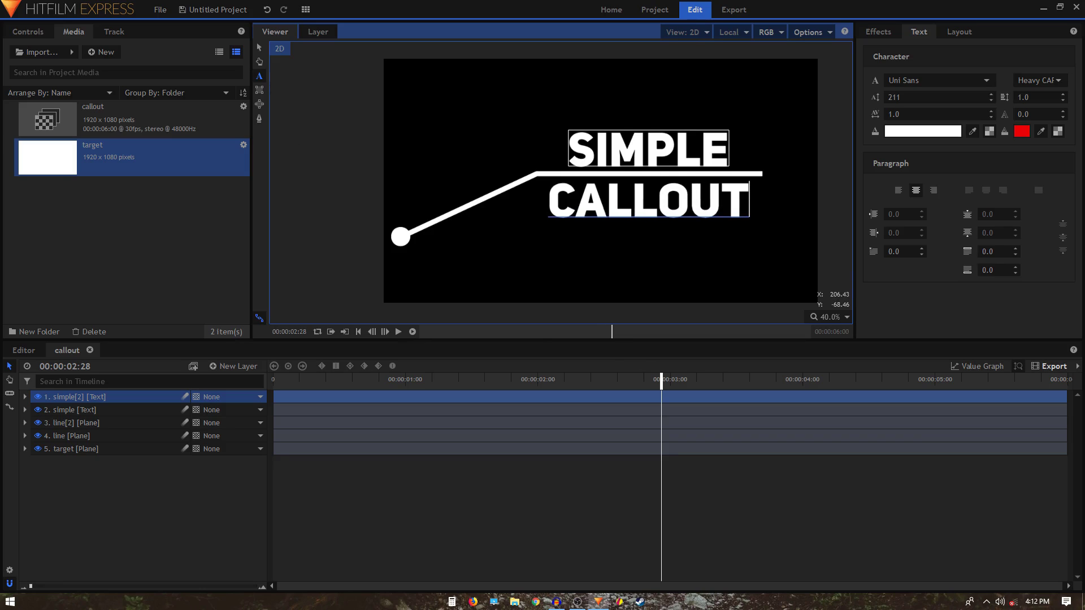
pyautogui.click(78, 397)
pyautogui.click(78, 397)
pyautogui.write('callout')
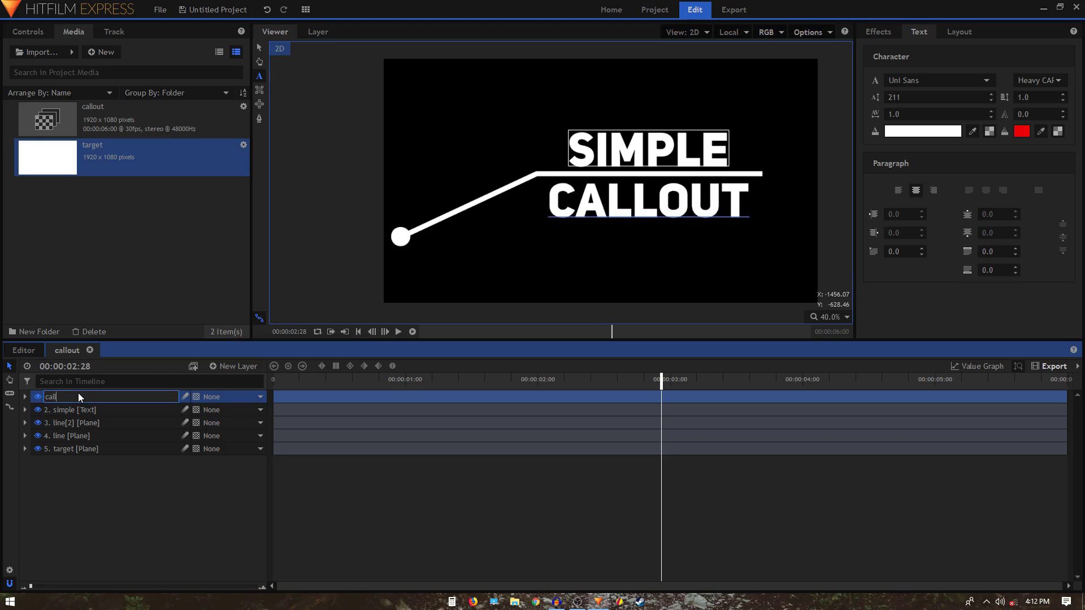
pyautogui.click(88, 501)
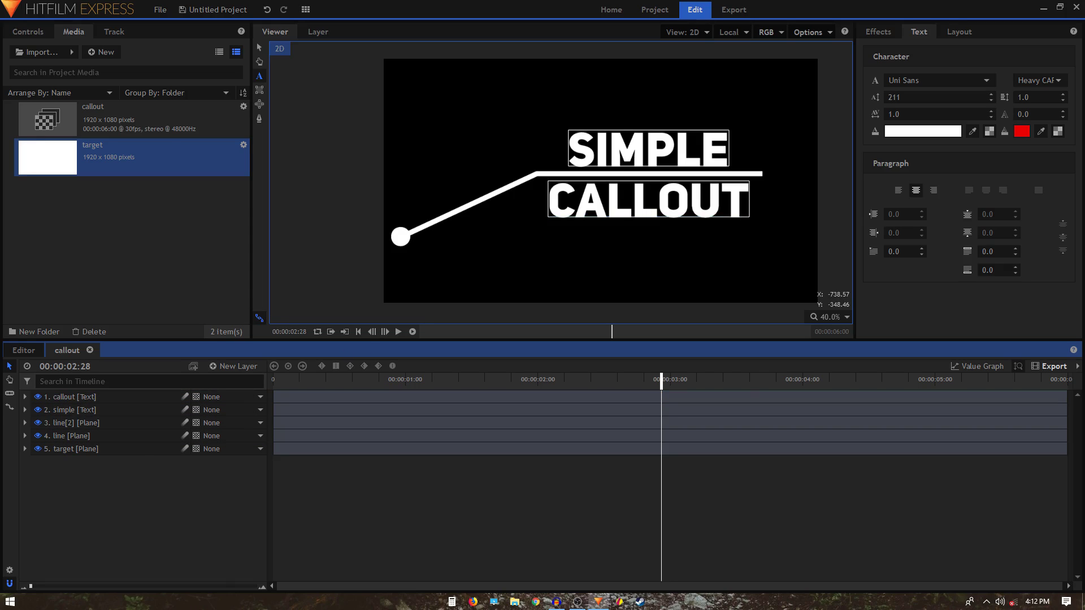
# Set a Position keyframe on the callout text layer at 00:00:02:10, the time of the horizontal line's last Scale keyframe
pyautogui.click(82, 398)
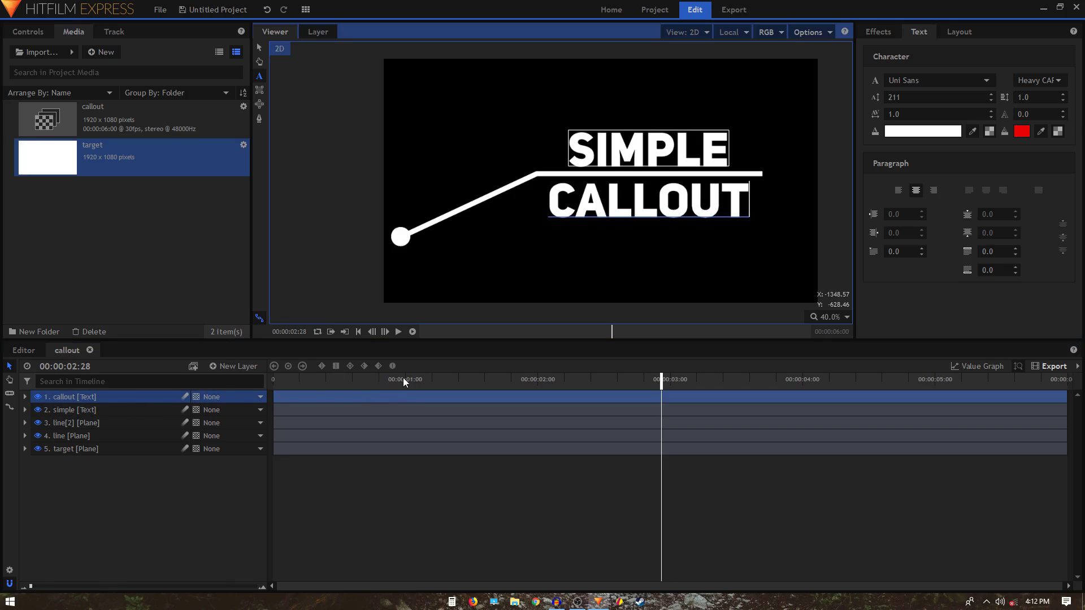
pyautogui.click(25, 424)
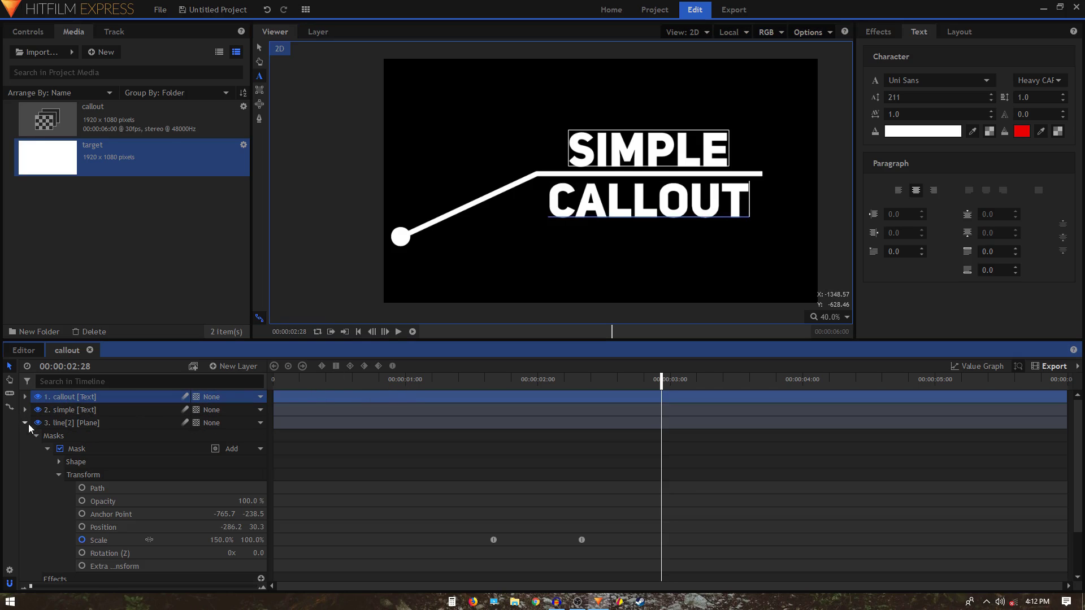
pyautogui.click(581, 540)
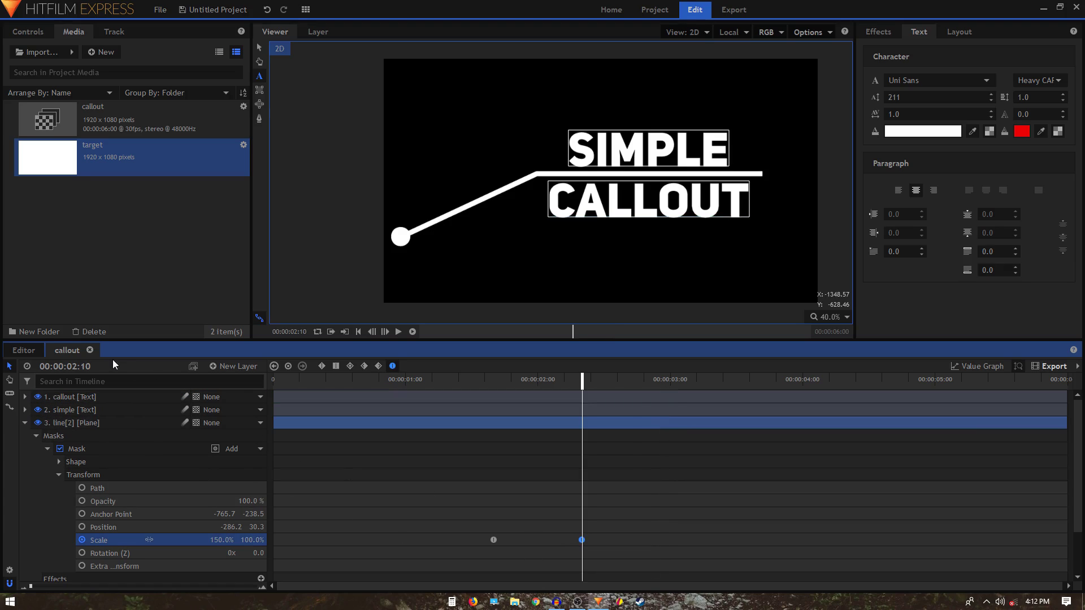
pyautogui.click(25, 422)
pyautogui.click(25, 396)
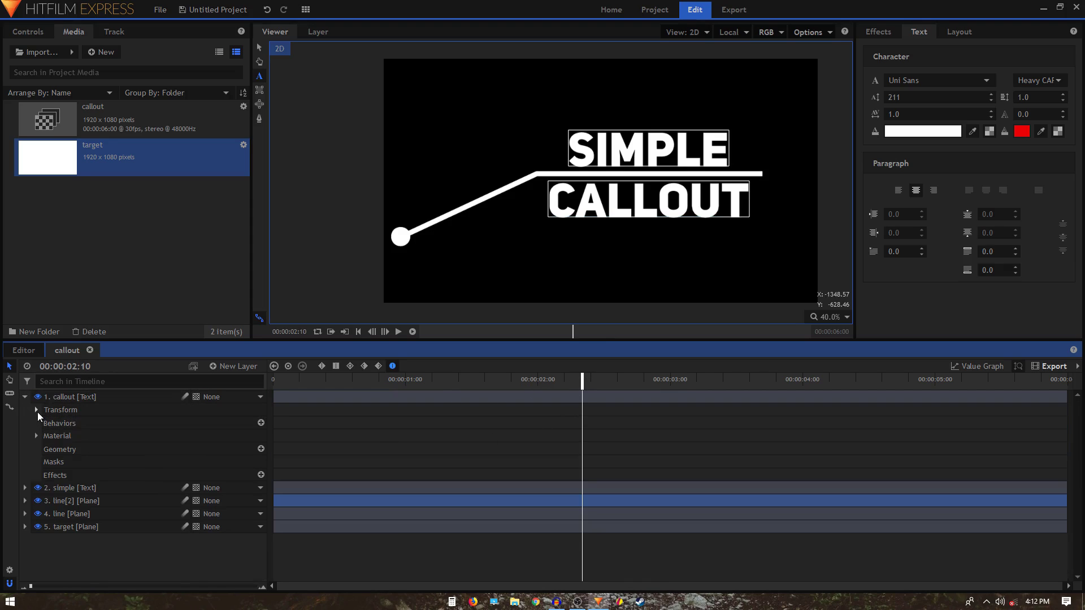
pyautogui.click(37, 410)
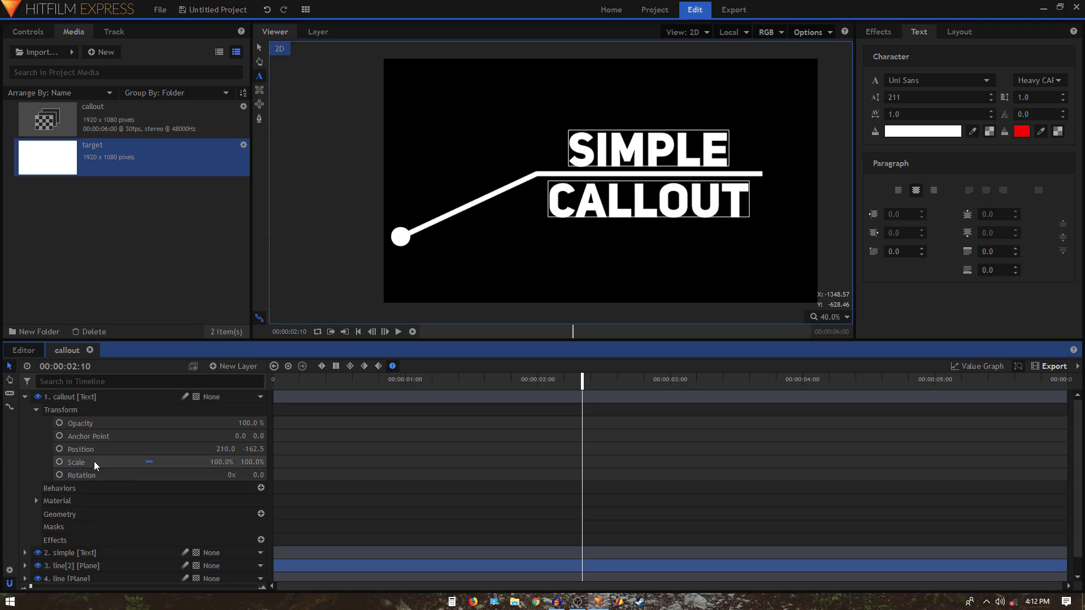
pyautogui.click(59, 450)
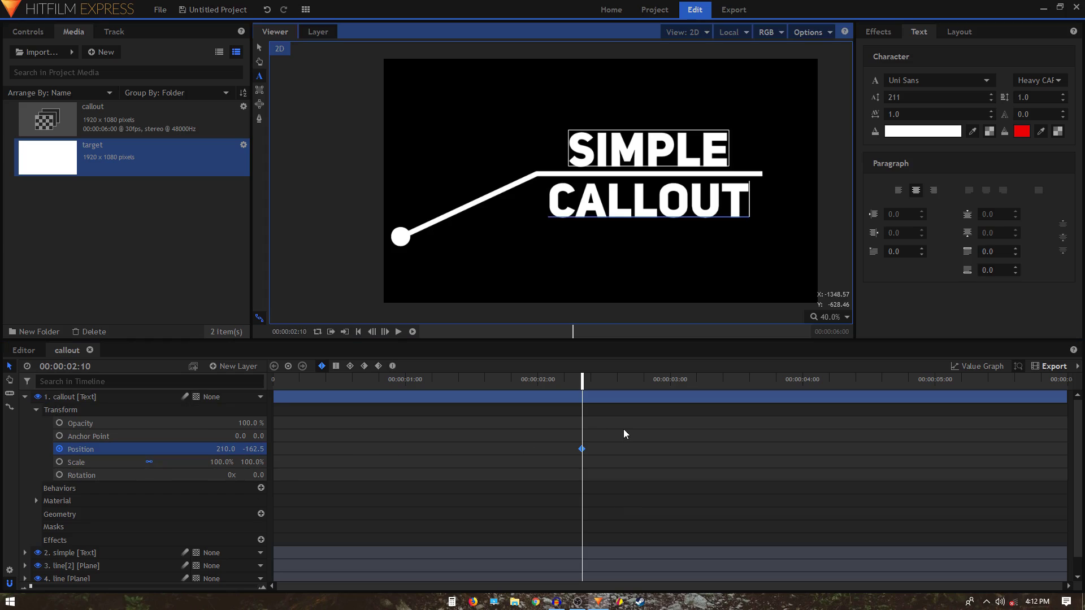
# Add a second Position keyframe to the callout text layer at 00:00:03:00, keeping its text as CALLOUT
pyautogui.write('>')
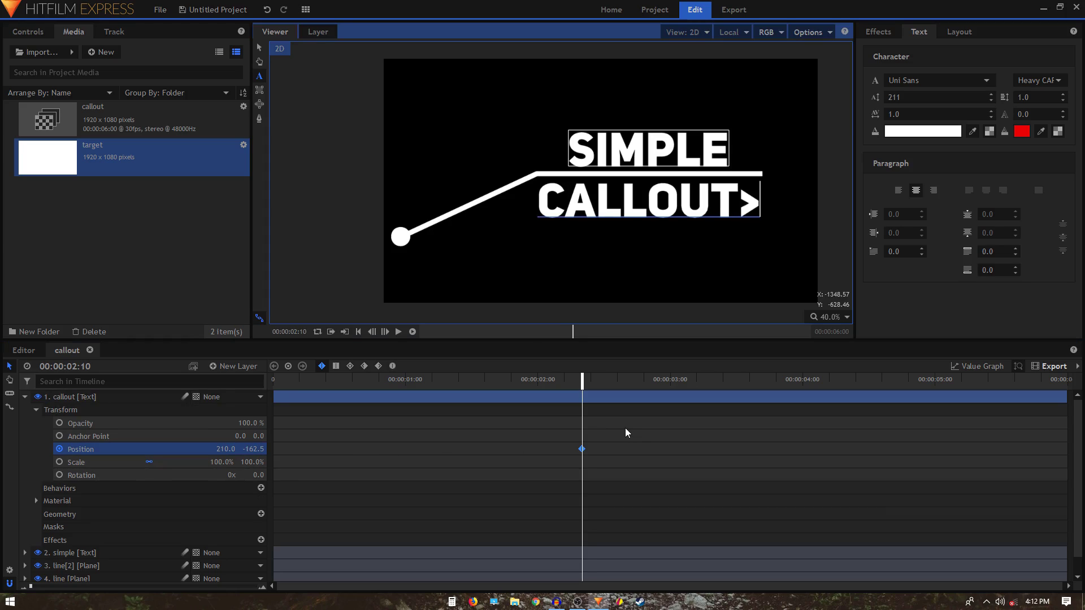
pyautogui.press('BackSpace')
pyautogui.click(584, 449)
pyautogui.hotkey('shift', 'Right')
pyautogui.hotkey('shift', 'Right')
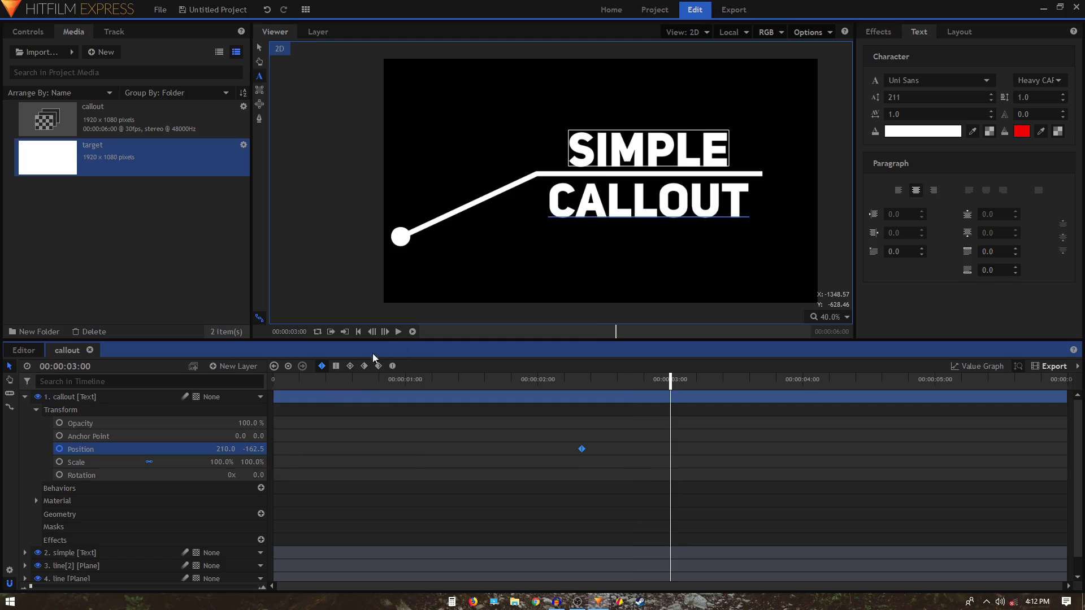
pyautogui.click(289, 369)
# Set the callout layer's Position at 00:00:02:10 to 210.0, 62.5 and give both keyframes the interpolation type of the line's Scale keyframes
pyautogui.click(582, 448)
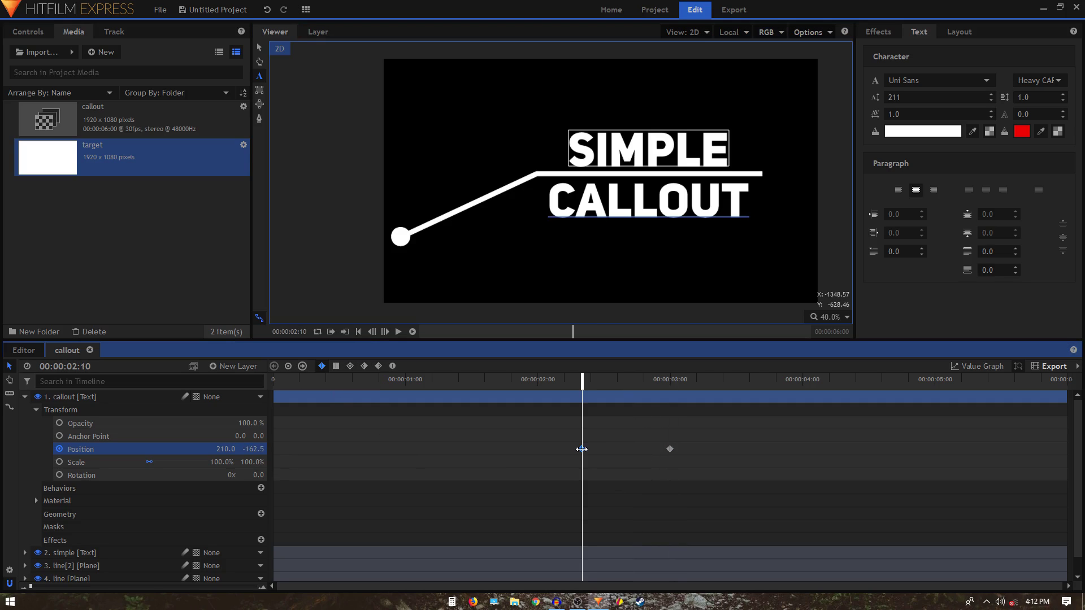
pyautogui.moveTo(257, 448); pyautogui.dragTo(384, 449)
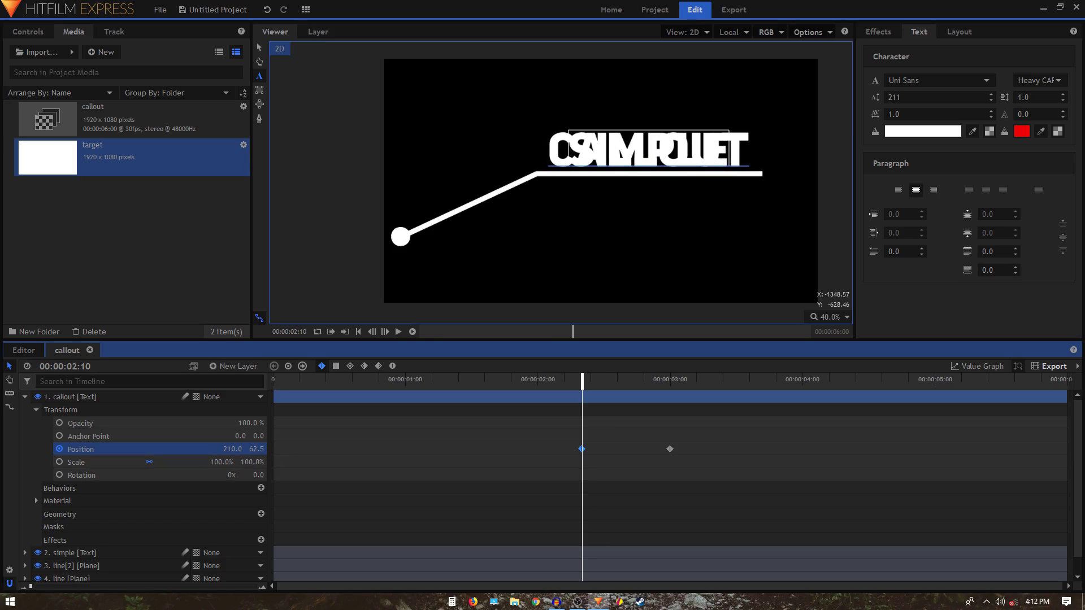
pyautogui.moveTo(575, 383); pyautogui.dragTo(671, 406)
pyautogui.moveTo(687, 460); pyautogui.dragTo(544, 447)
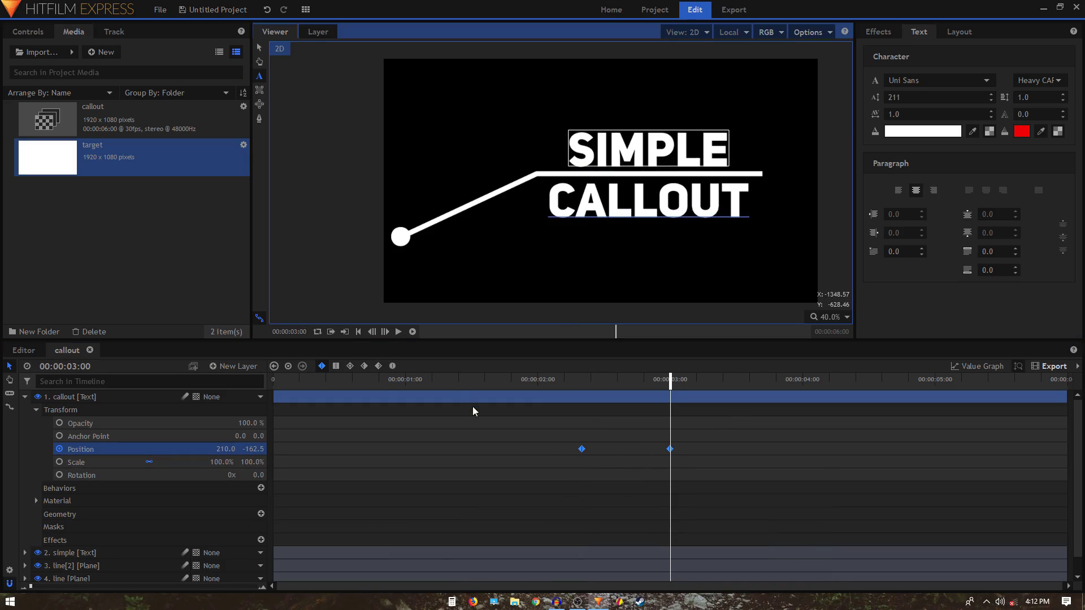
pyautogui.click(393, 367)
# Collapse the callout layer and add Position keyframes to the simple text layer at 00:00:02:10 and 00:00:03:00
pyautogui.moveTo(580, 382); pyautogui.dragTo(581, 383)
pyautogui.click(25, 397)
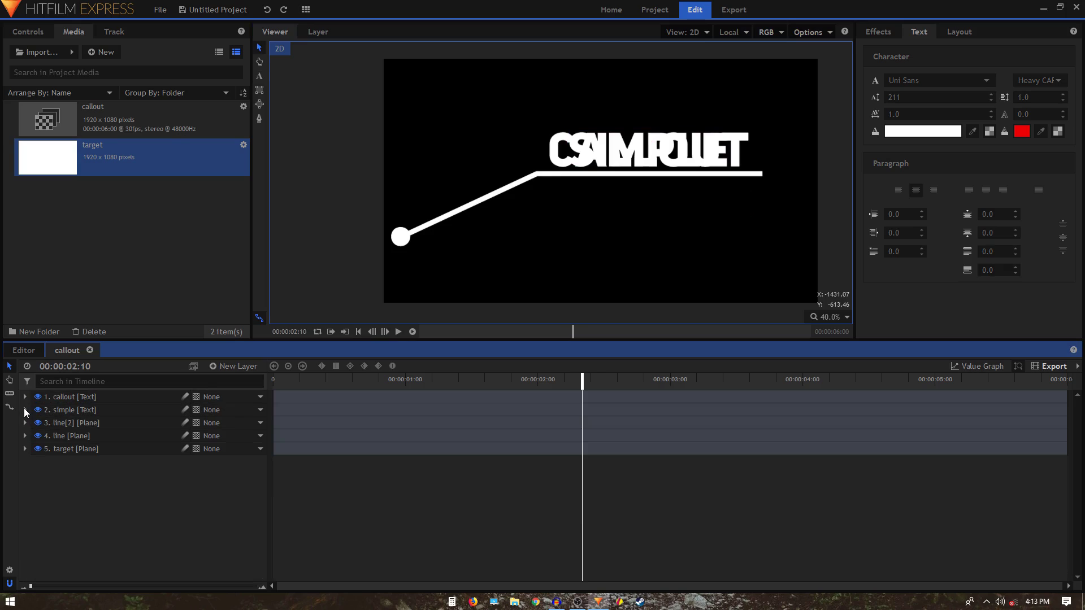
pyautogui.click(25, 410)
pyautogui.click(36, 422)
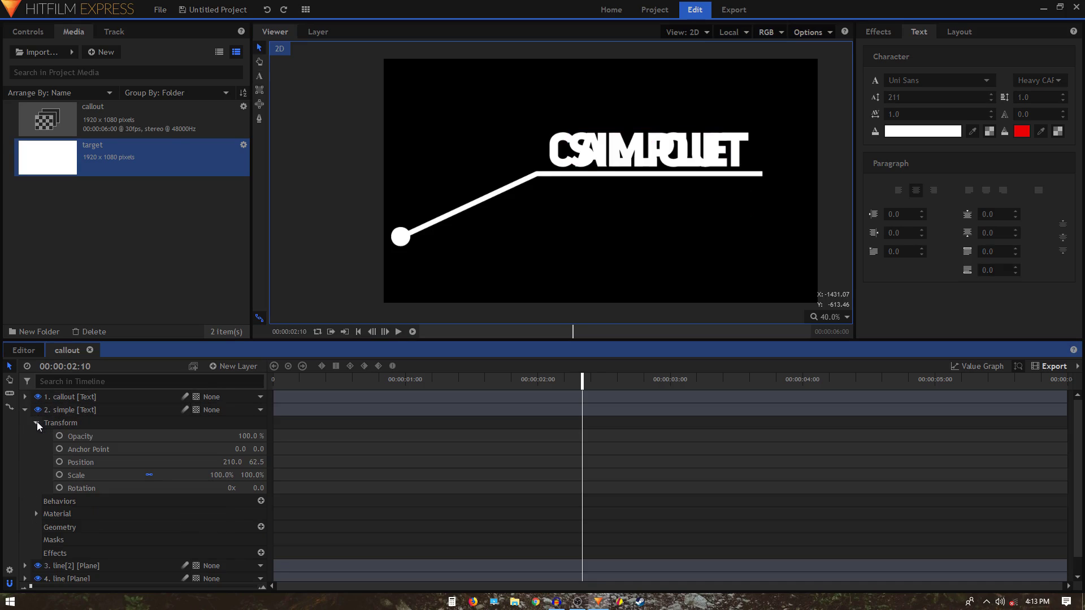
pyautogui.click(60, 462)
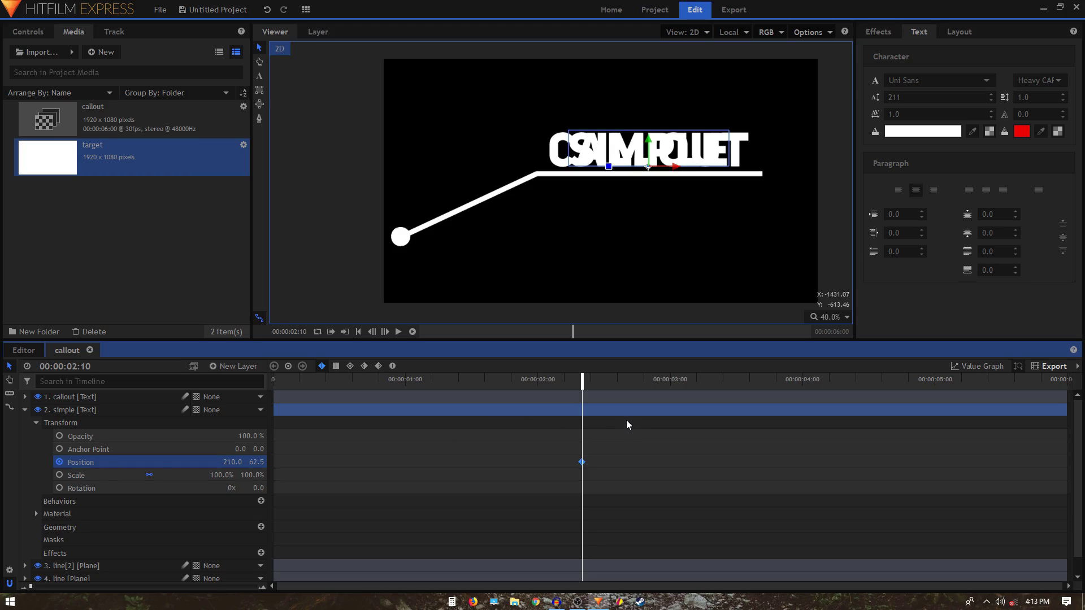
pyautogui.press('Right')
pyautogui.press('Right')
pyautogui.press('Right')
pyautogui.press('Right')
pyautogui.press('Right')
pyautogui.press('Right')
pyautogui.press('Right')
pyautogui.press('Right')
pyautogui.press('Right')
pyautogui.press('Right')
pyautogui.press('Right')
pyautogui.press('Right')
pyautogui.press('Right')
pyautogui.press('Right')
pyautogui.press('Right')
pyautogui.press('Right')
pyautogui.press('Right')
pyautogui.press('Right')
pyautogui.press('Right')
pyautogui.press('Right')
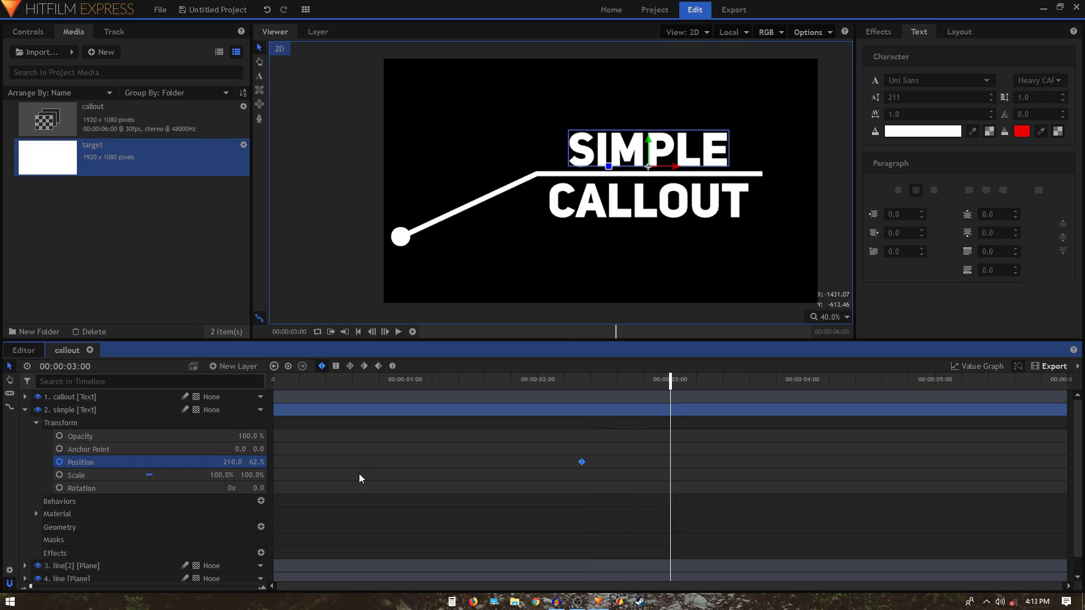
pyautogui.click(302, 366)
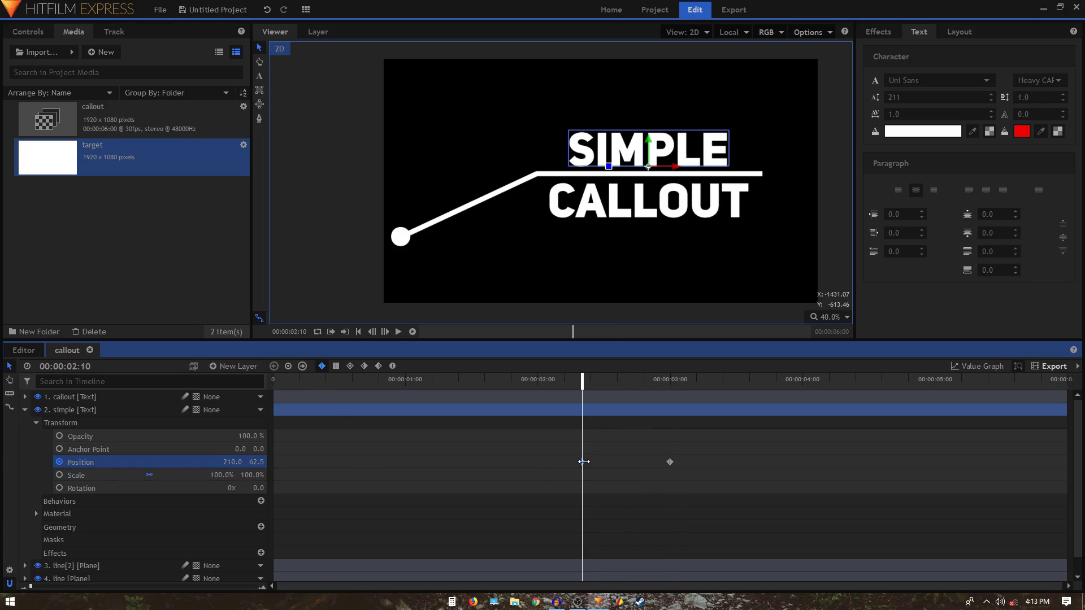
# Move SIMPLE below the line to 210.0, -163.5 at 00:00:02:10 and give both Position keyframes the callout keyframes' interpolation type
pyautogui.click(581, 462)
pyautogui.moveTo(648, 167); pyautogui.dragTo(648, 218)
pyautogui.moveTo(680, 462); pyautogui.dragTo(538, 478)
pyautogui.click(393, 366)
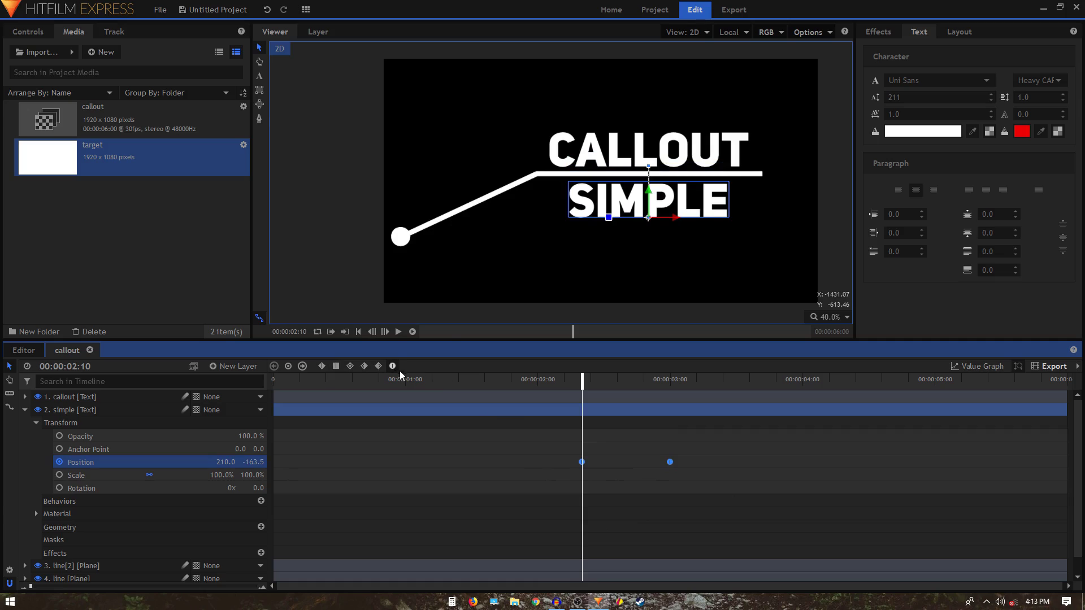
# Play back the text animation from 00:00:02:03 and clear the keyframe selection
pyautogui.click(552, 380)
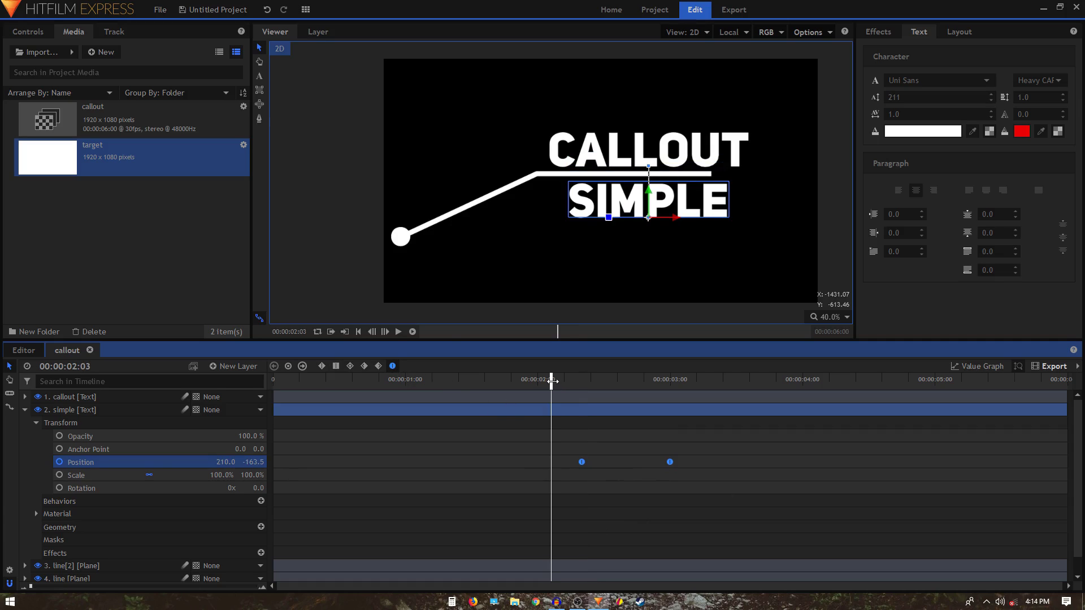
pyautogui.press('space')
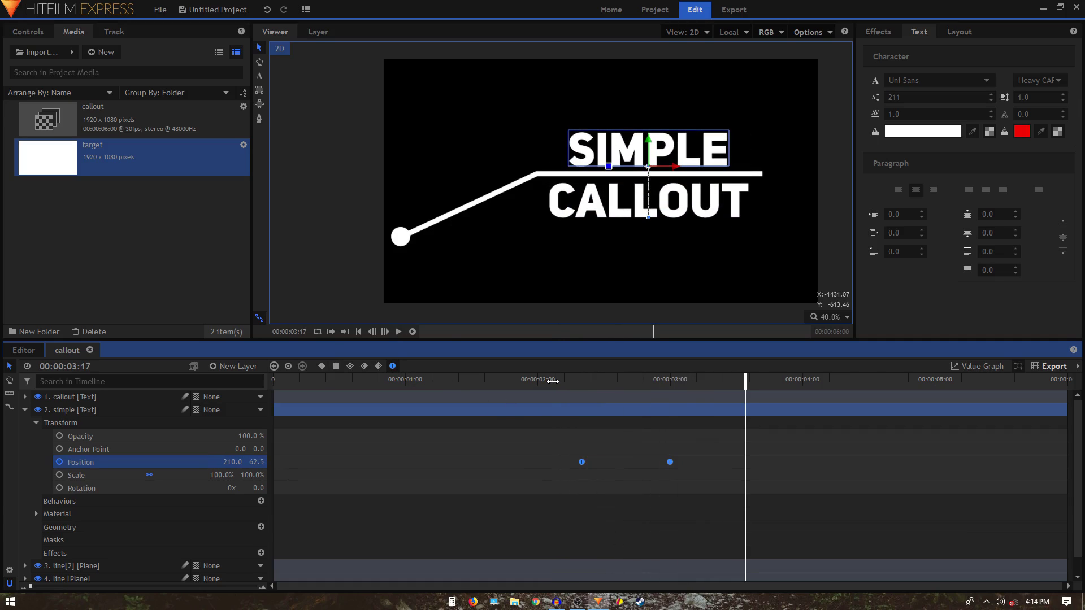
pyautogui.click(501, 464)
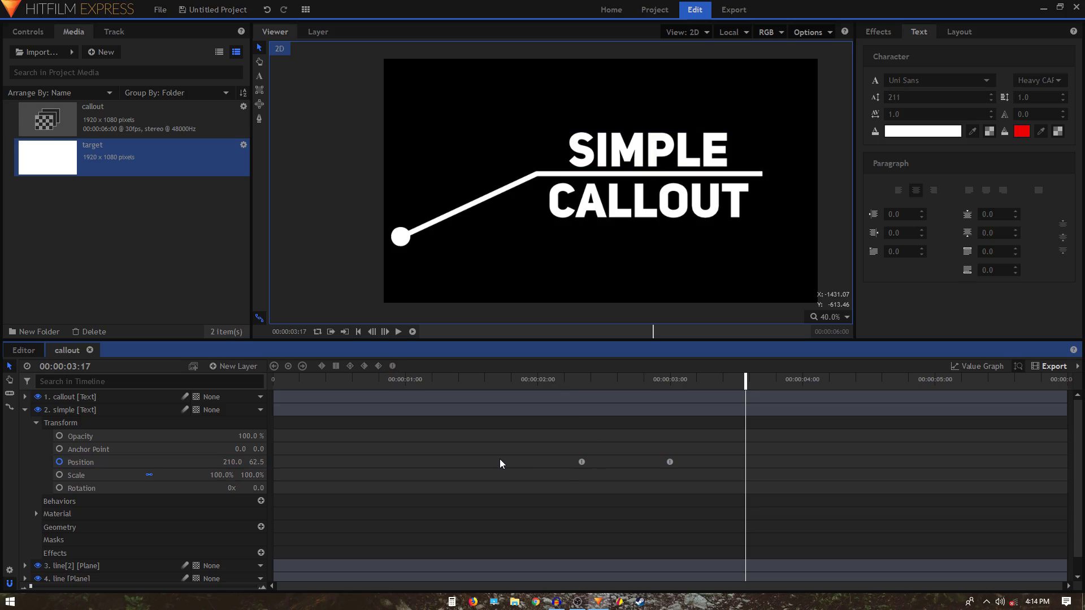
# Add the target plane above the callout text as a hidden layer named matte, lowered so its upper edge meets the horizontal line
pyautogui.click(24, 411)
pyautogui.click(101, 165)
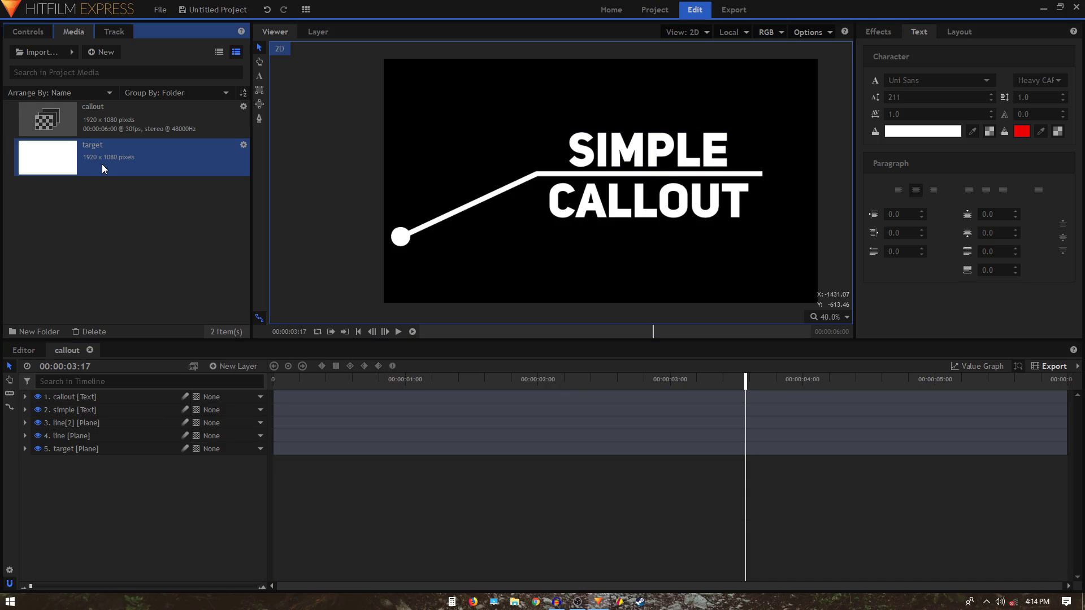
pyautogui.moveTo(79, 397); pyautogui.dragTo(76, 397)
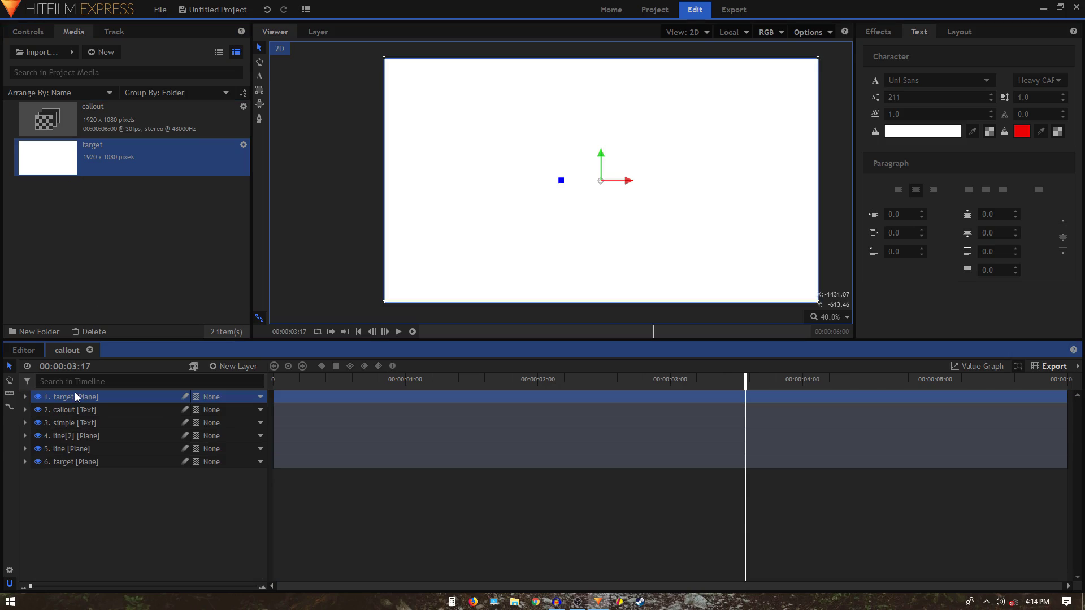
pyautogui.doubleClick(76, 396)
pyautogui.write('matte')
pyautogui.press('Return')
pyautogui.click(38, 397)
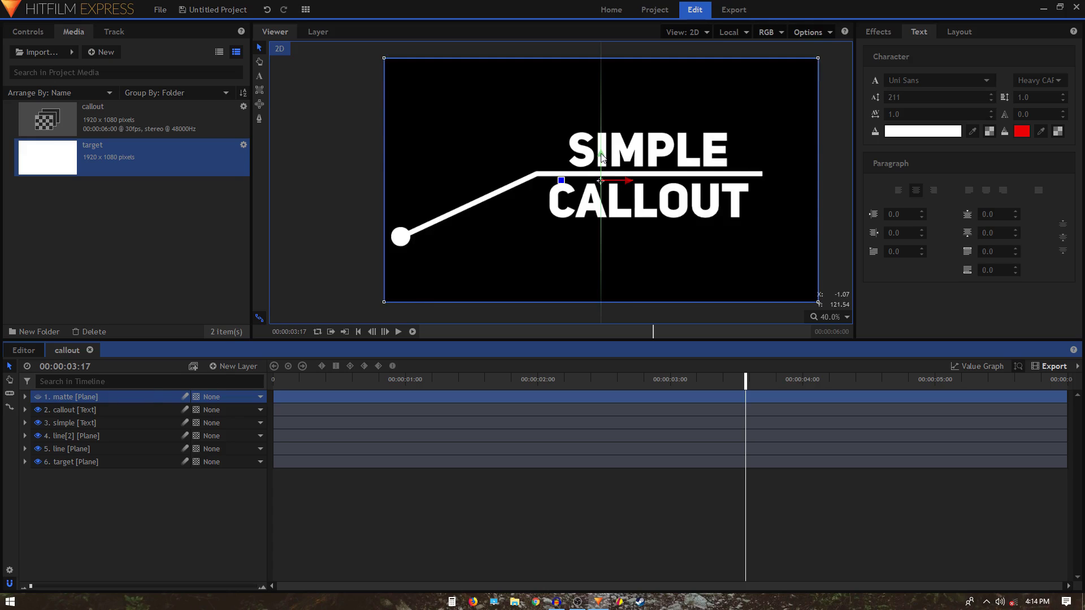
pyautogui.moveTo(601, 159); pyautogui.dragTo(614, 272)
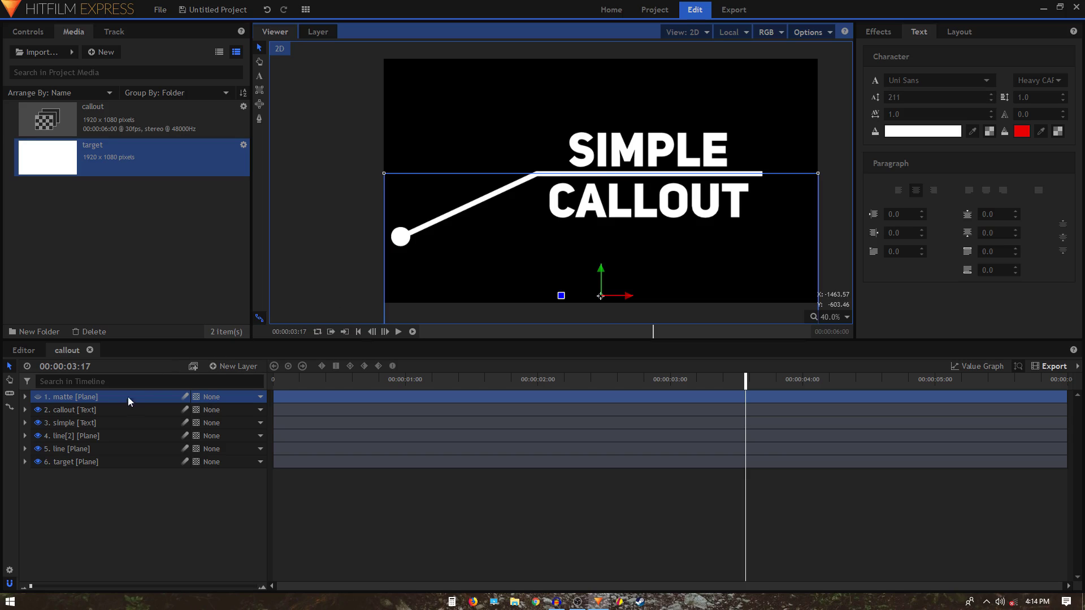
# Find the Set Matte effect and apply it to the callout text layer
pyautogui.click(864, 34)
pyautogui.click(873, 52)
pyautogui.write('set')
pyautogui.click(910, 113)
pyautogui.moveTo(910, 113); pyautogui.dragTo(53, 408)
pyautogui.click(36, 422)
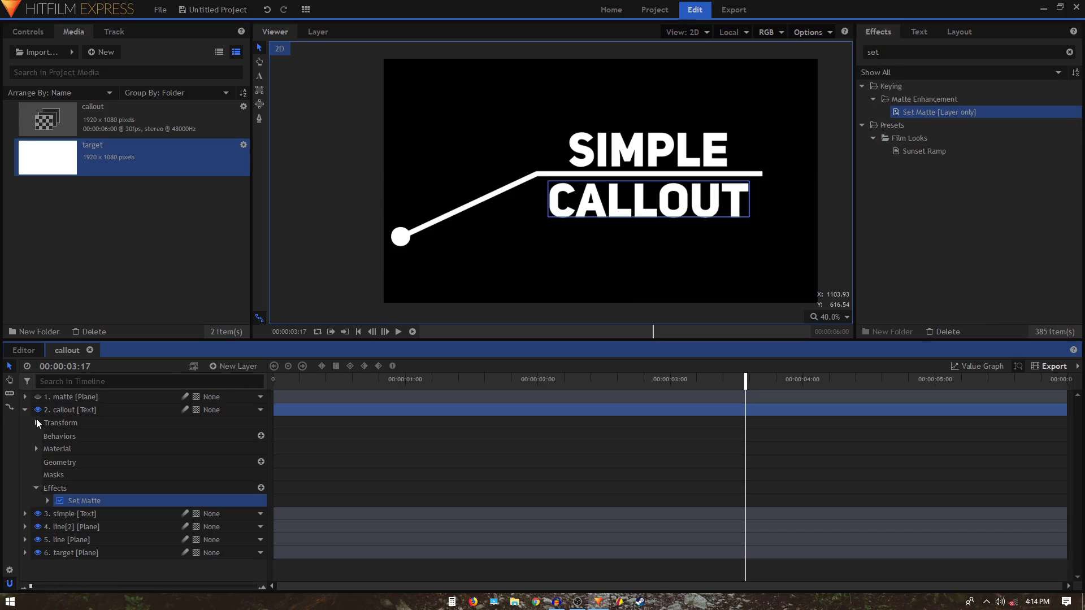
# Set the callout layer's Set Matte effect to use matte as Source Layer with Blend set to Subtract
pyautogui.click(48, 502)
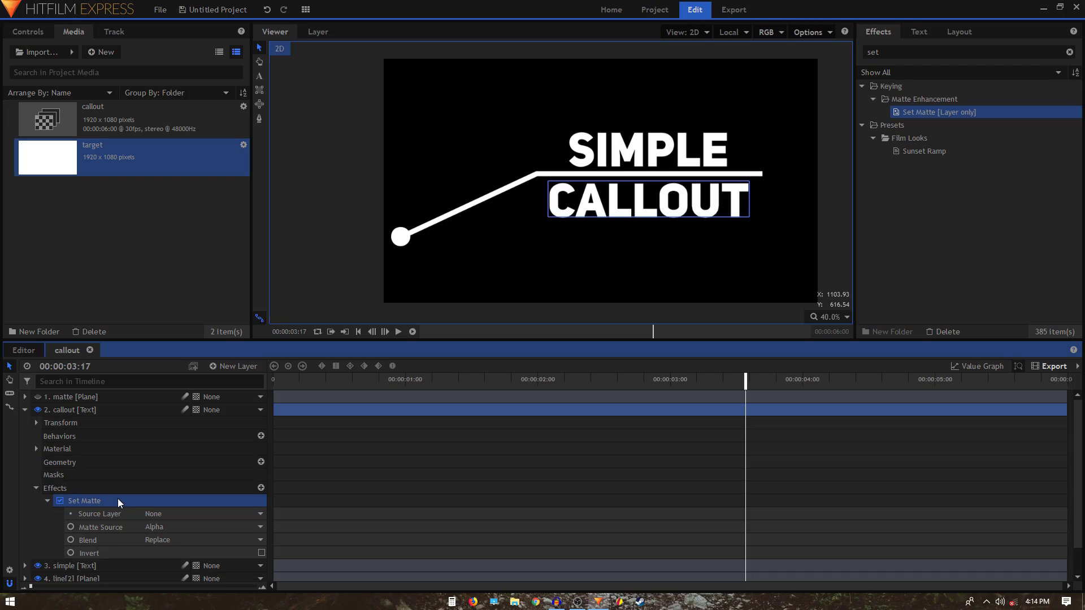
pyautogui.click(169, 515)
pyautogui.click(177, 538)
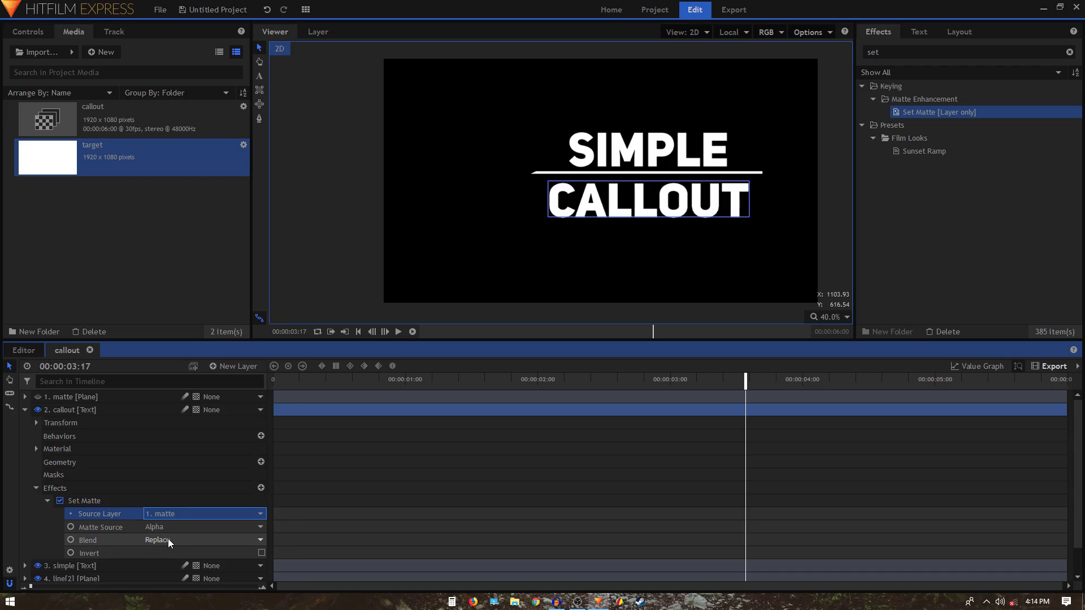
pyautogui.click(168, 541)
pyautogui.click(169, 564)
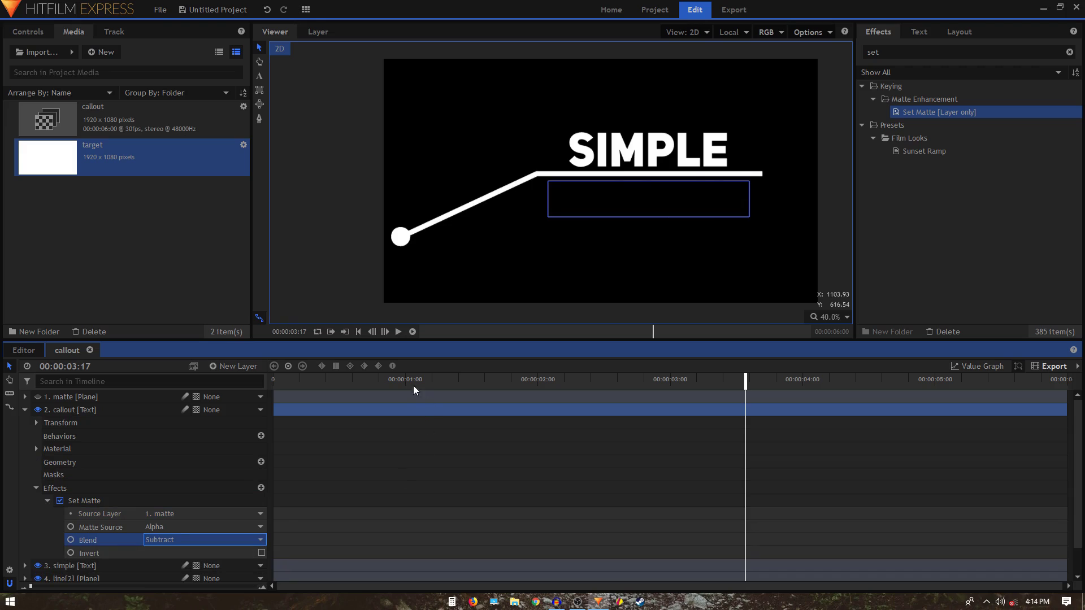
# Preview the text animation, enable Invert in the callout layer's Set Matte effect, and scrub through the reveal
pyautogui.click(393, 380)
pyautogui.press('space')
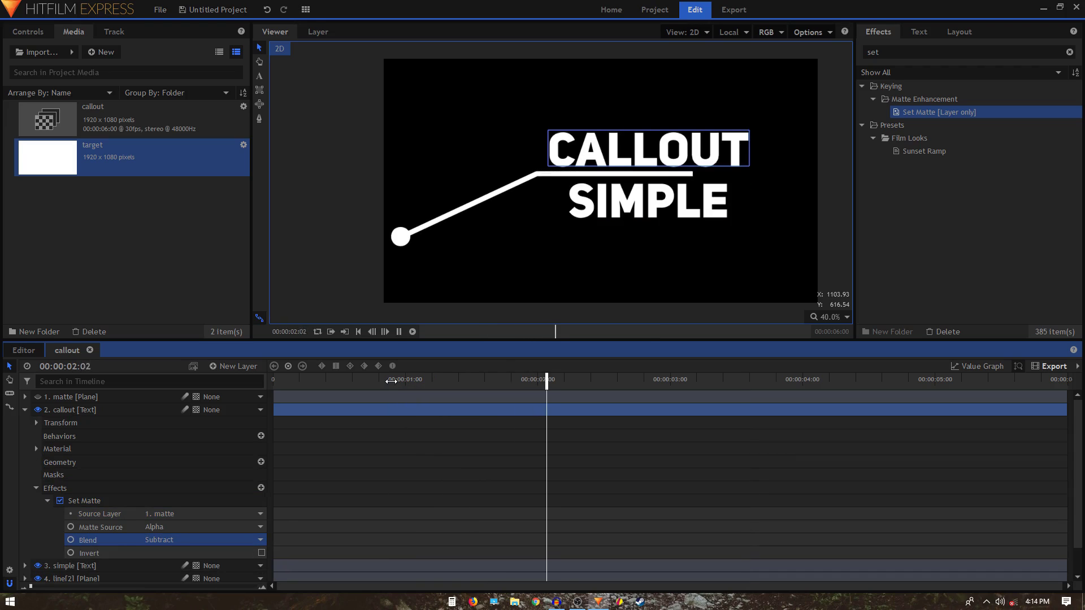
pyautogui.press('space')
pyautogui.moveTo(543, 382); pyautogui.dragTo(661, 382)
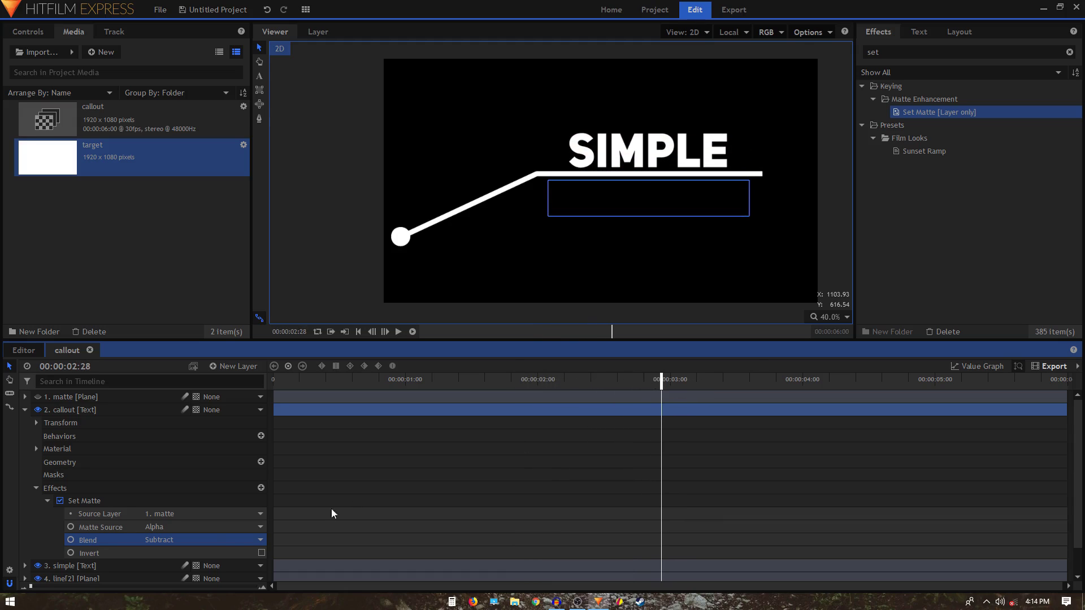
pyautogui.click(261, 553)
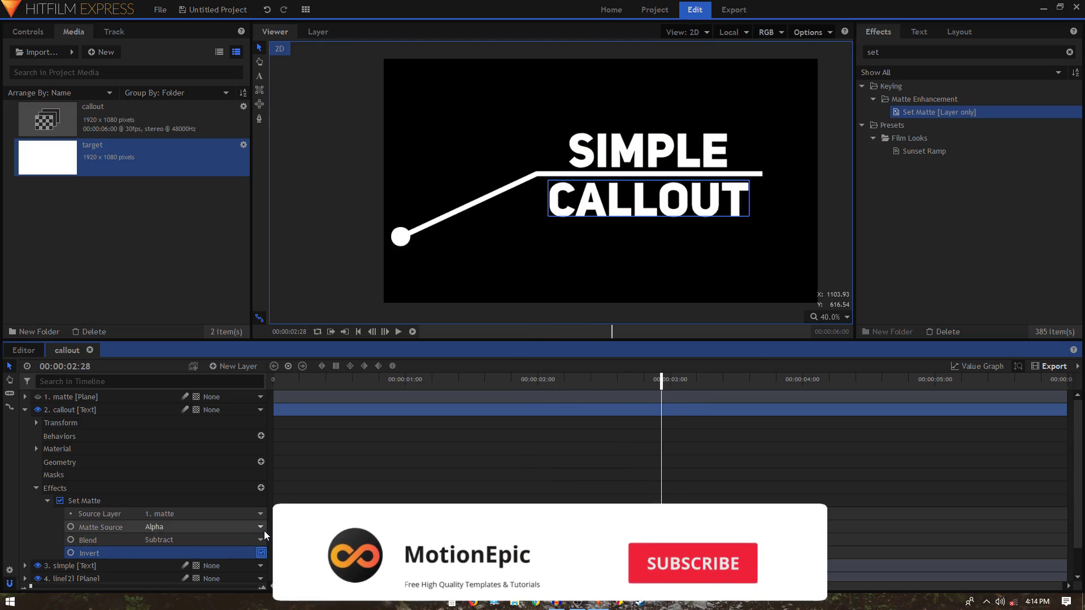
pyautogui.moveTo(531, 382); pyautogui.dragTo(683, 381)
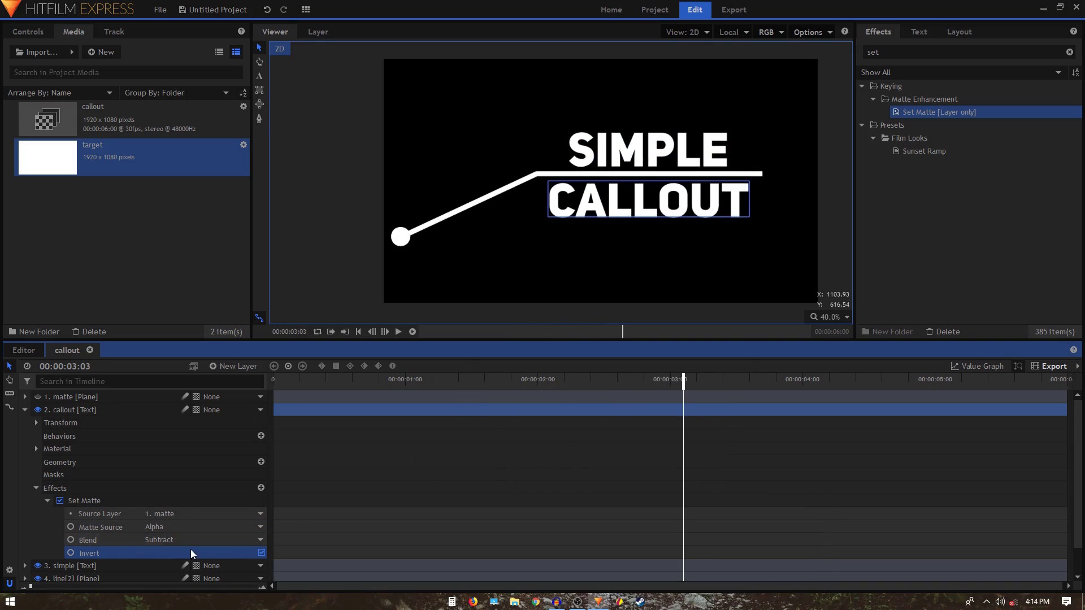
# Copy the Set Matte effect from the callout text layer to the simple text layer
pyautogui.click(124, 501)
pyautogui.click(25, 410)
pyautogui.click(69, 421)
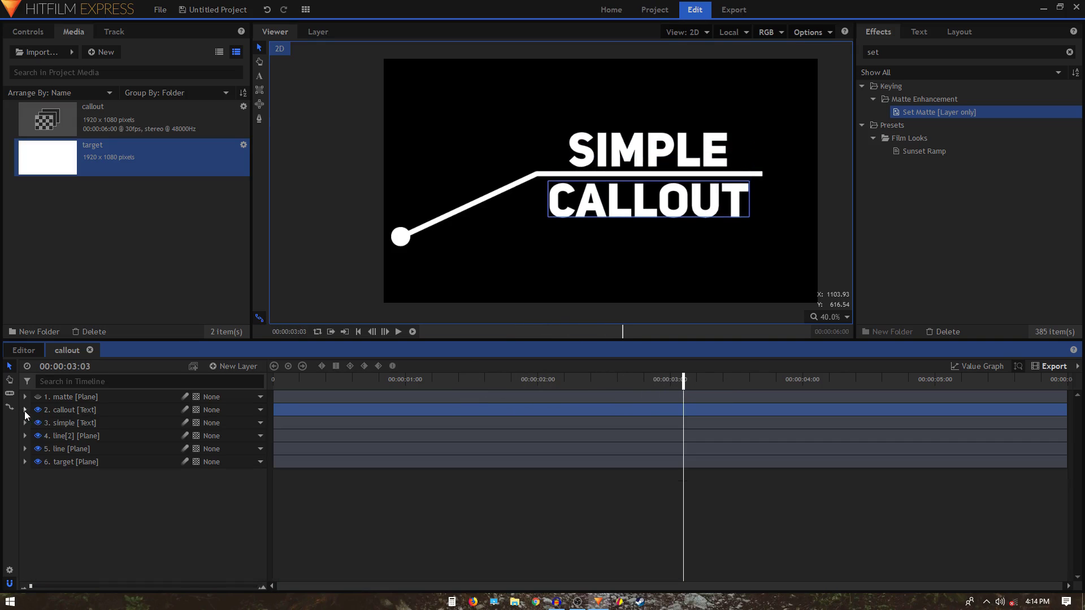
pyautogui.doubleClick(66, 422)
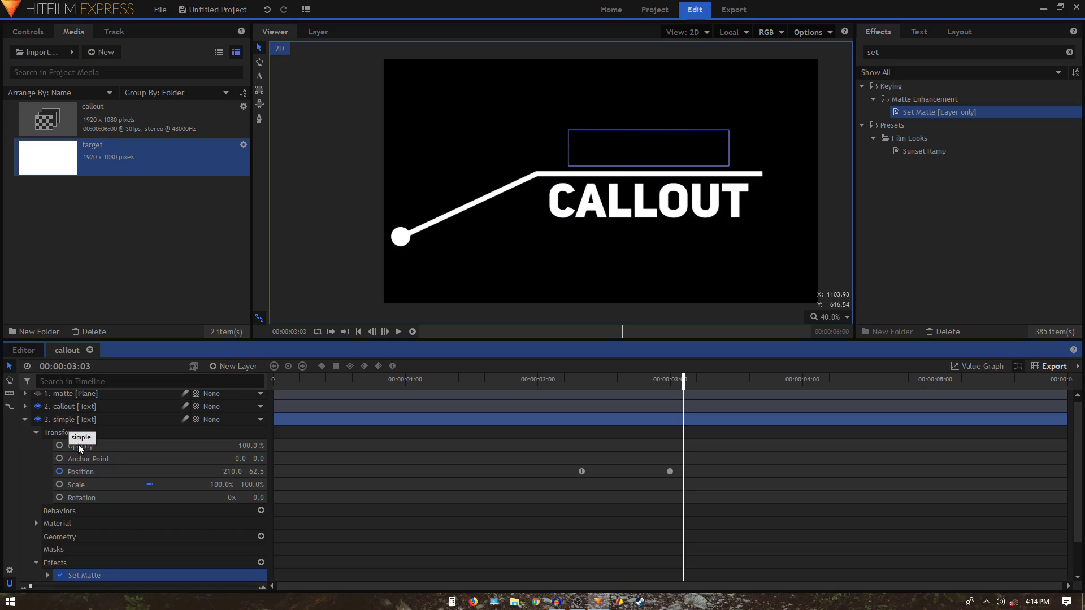
# Turn off Invert in the simple text layer's Set Matte effect and preview the text reveal
pyautogui.click(48, 575)
pyautogui.scroll(-3, 111, 511)
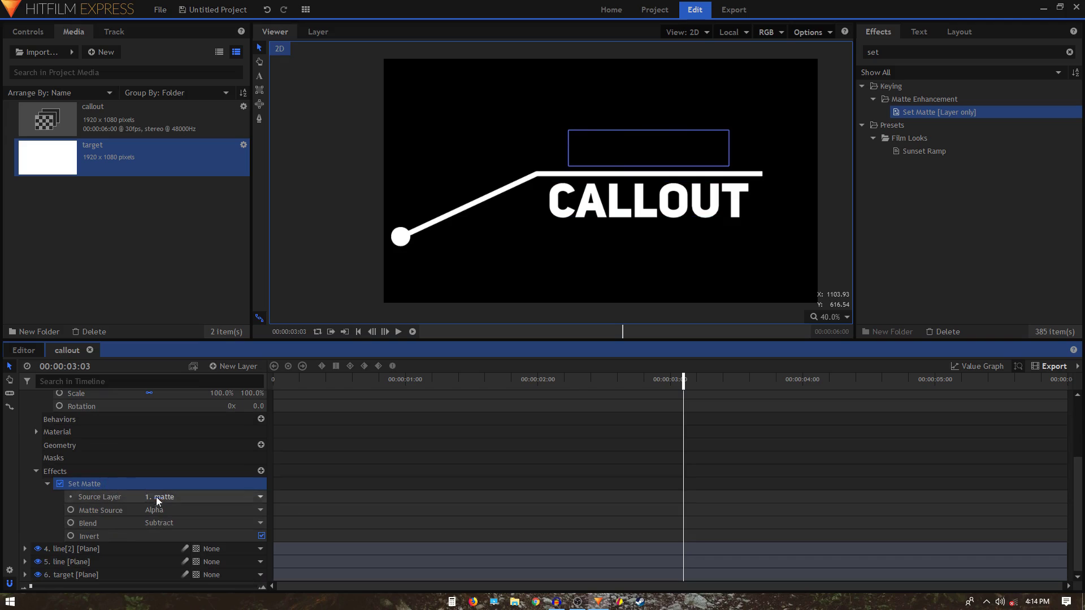
pyautogui.click(261, 536)
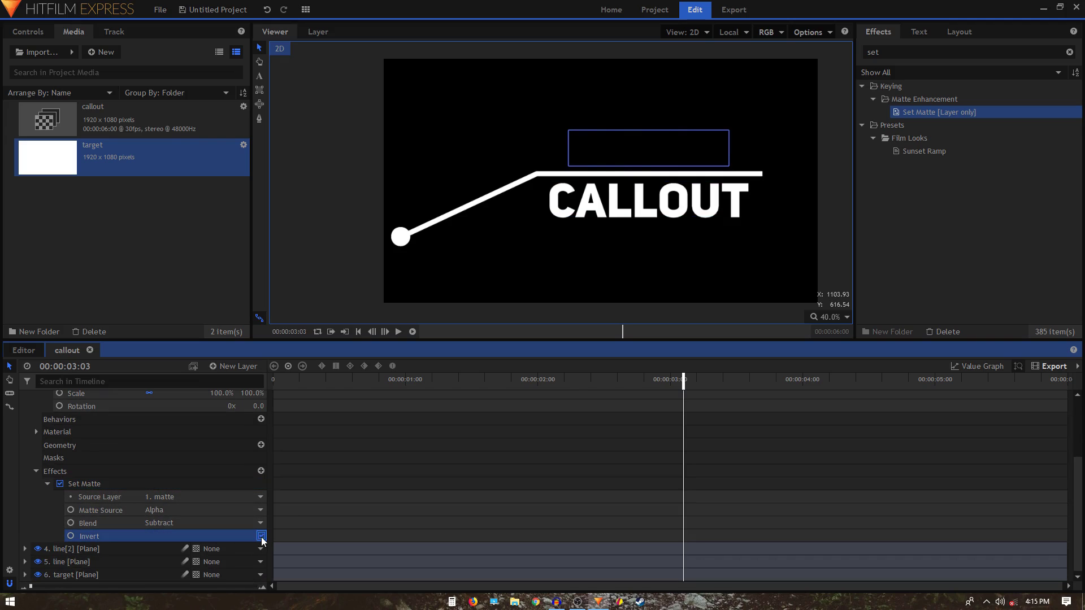
pyautogui.click(499, 382)
pyautogui.press('space')
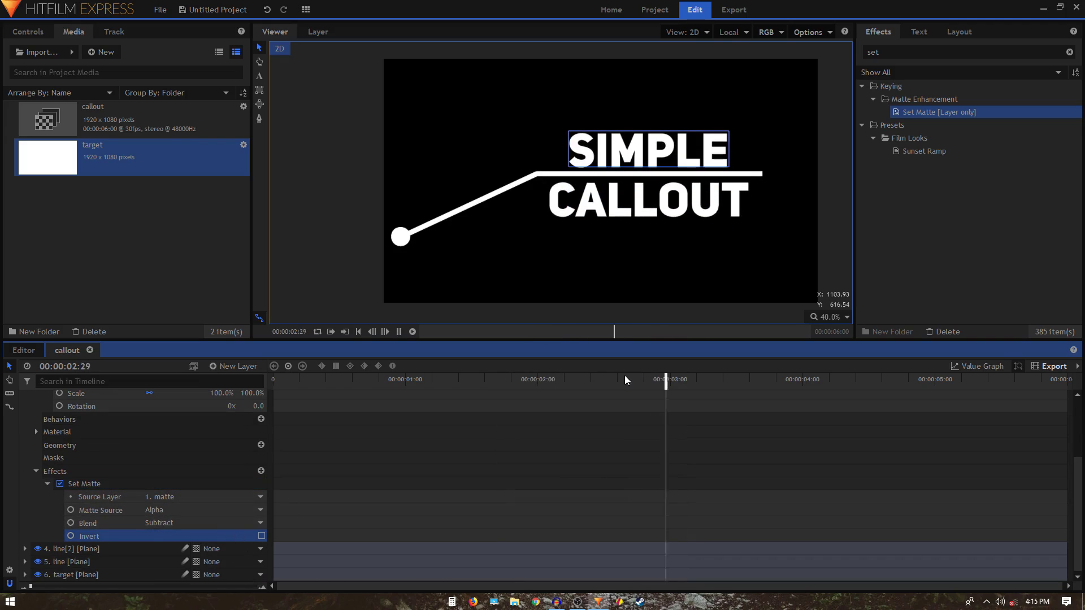
pyautogui.press('space')
# Collapse the simple text layer and play back the whole callout animation from the start
pyautogui.scroll(3, 87, 424)
pyautogui.click(87, 423)
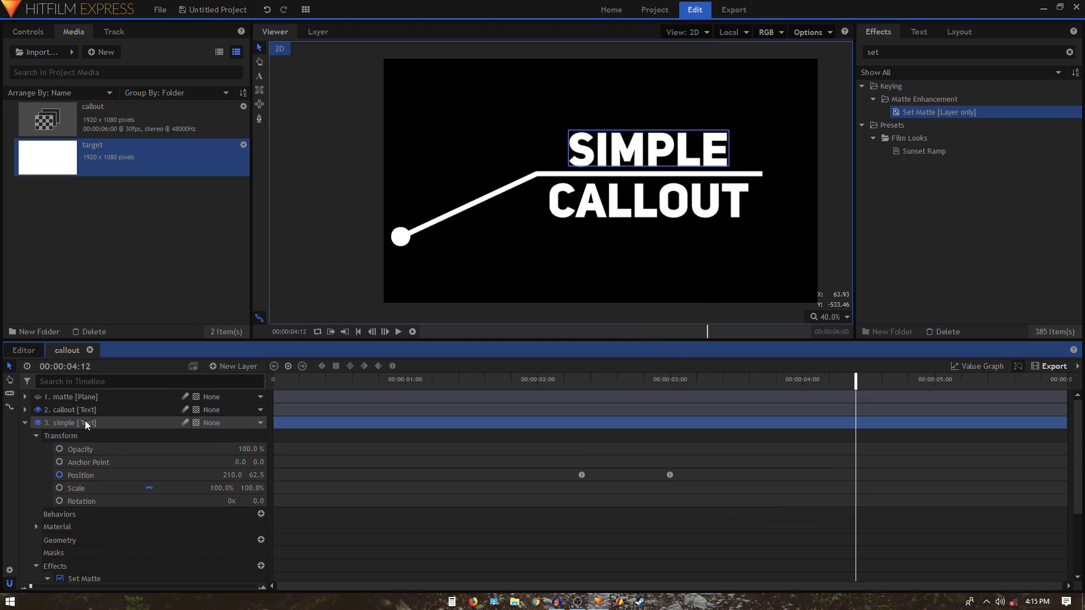
pyautogui.click(24, 423)
pyautogui.click(73, 497)
pyautogui.scroll(-2, 536, 186)
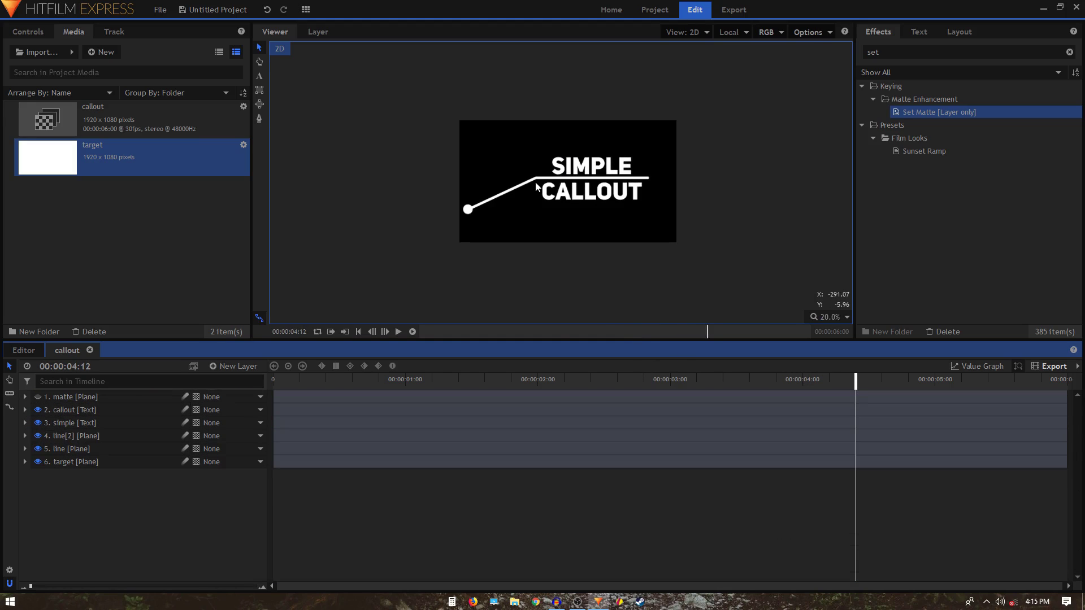
pyautogui.click(274, 380)
pyautogui.press('space')
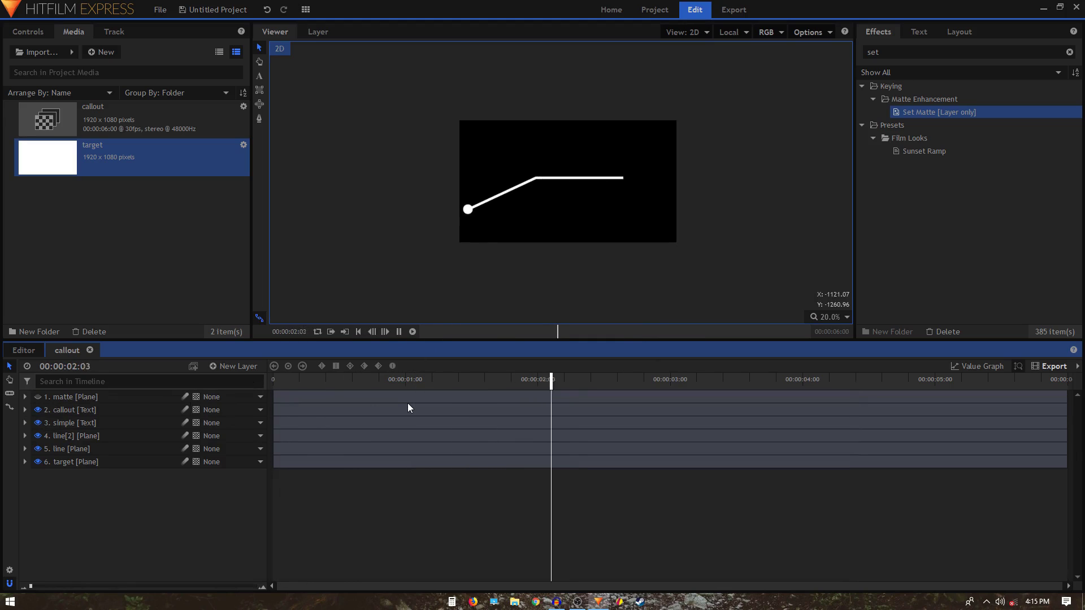
pyautogui.click(394, 383)
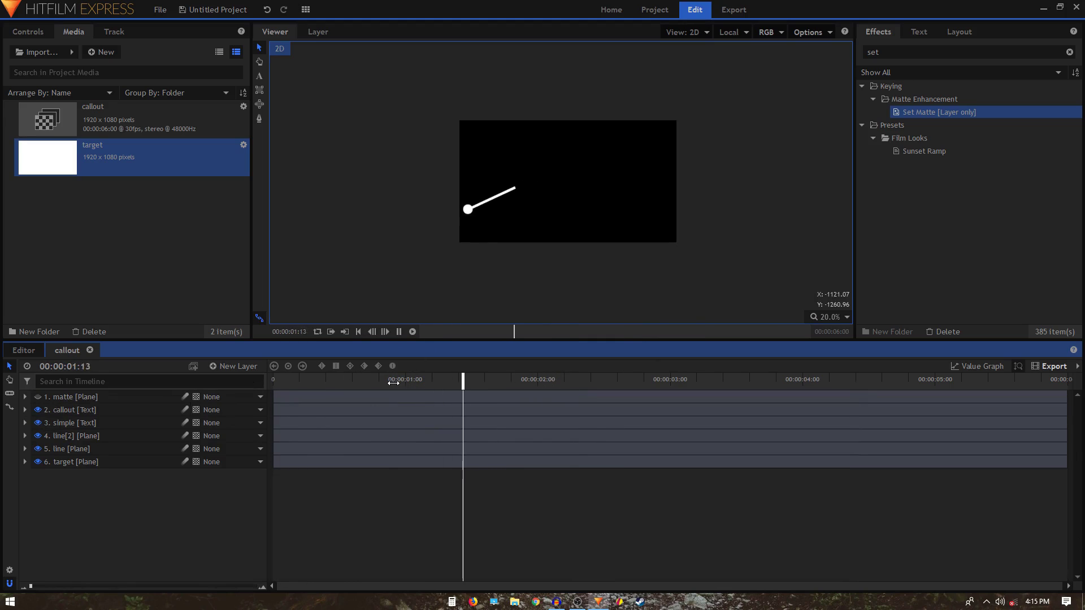
pyautogui.press('space')
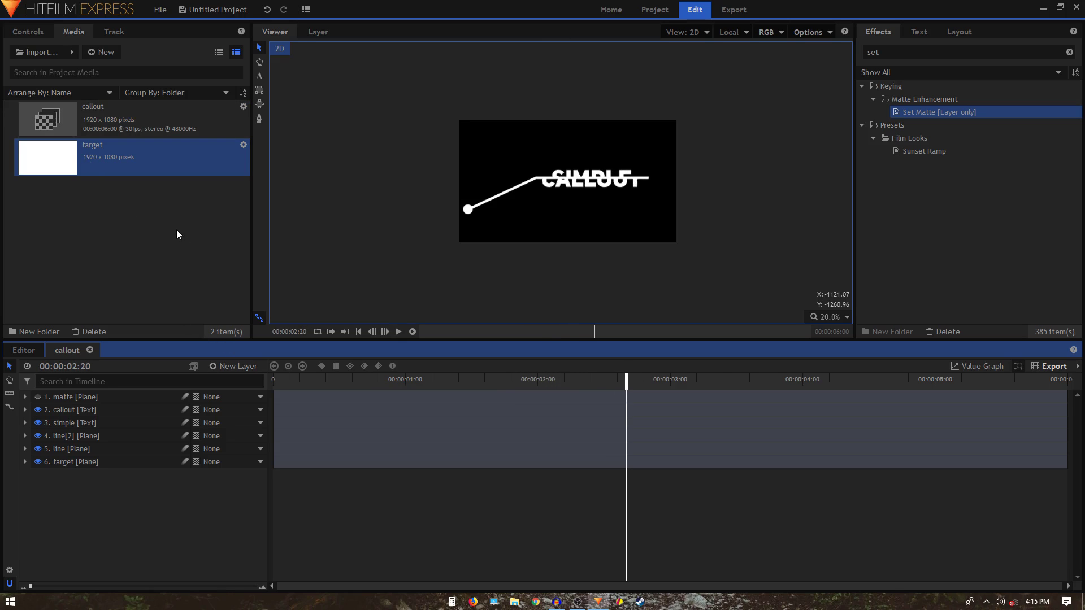
# Import the Sony-cam video and make a composite shot from it with a duration of 00:00:06:00
pyautogui.click(43, 56)
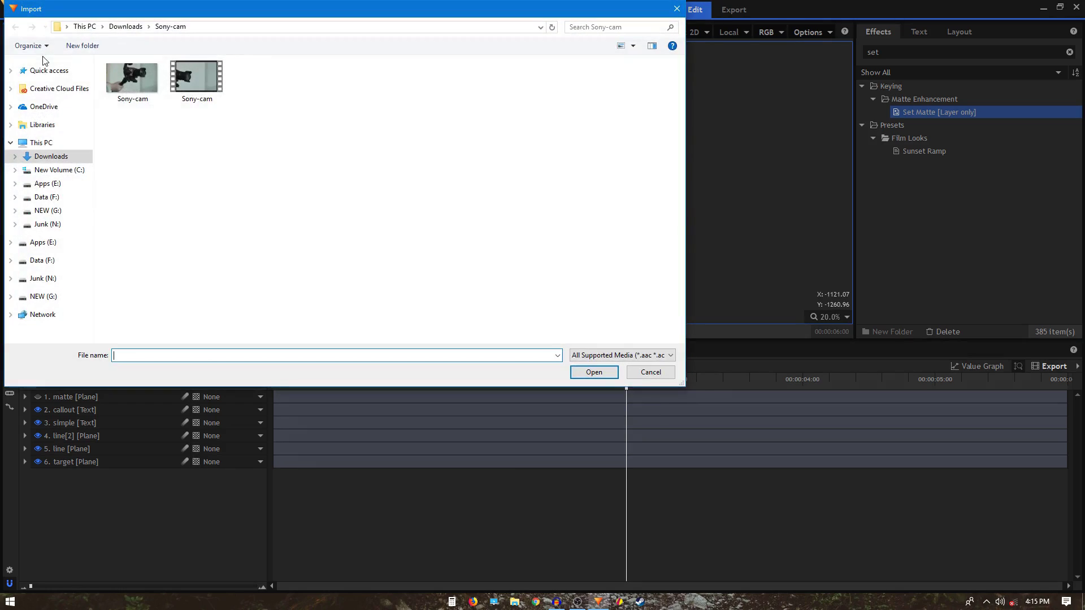
pyautogui.doubleClick(192, 90)
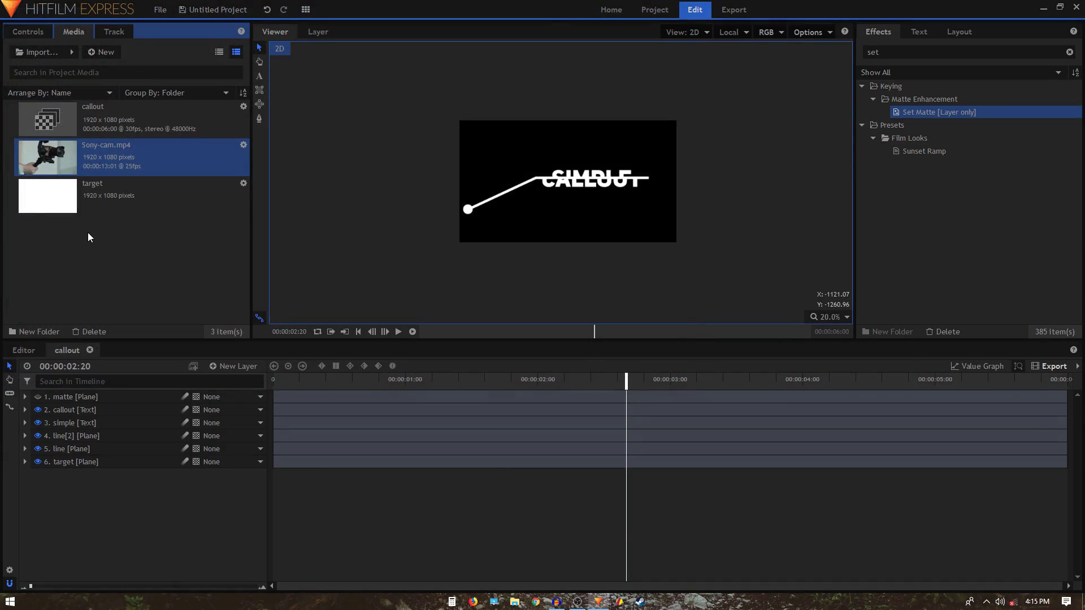
pyautogui.rightClick(99, 156)
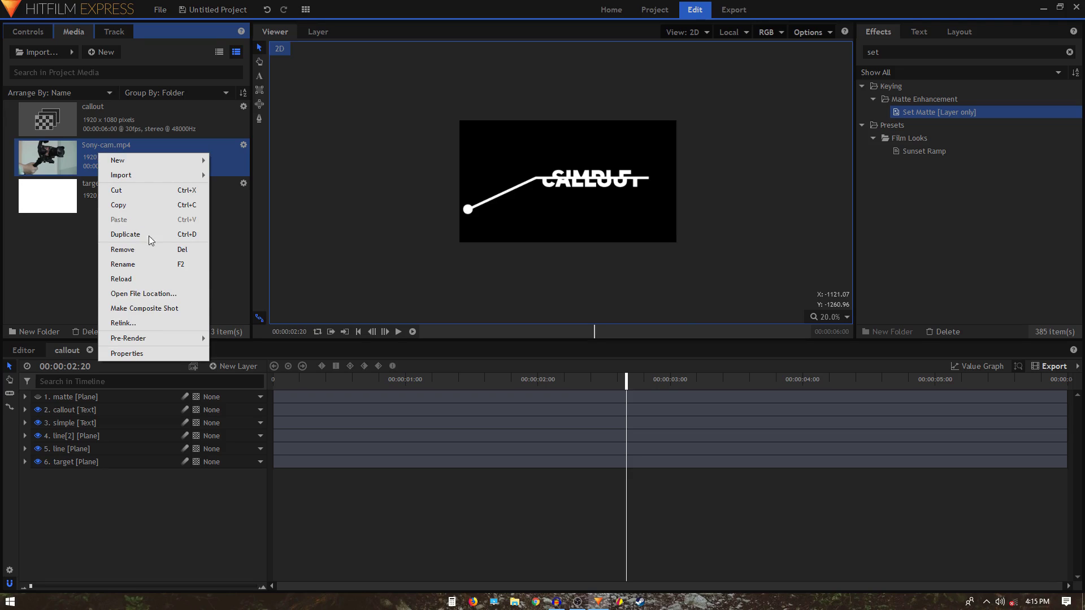
pyautogui.click(144, 308)
pyautogui.click(531, 155)
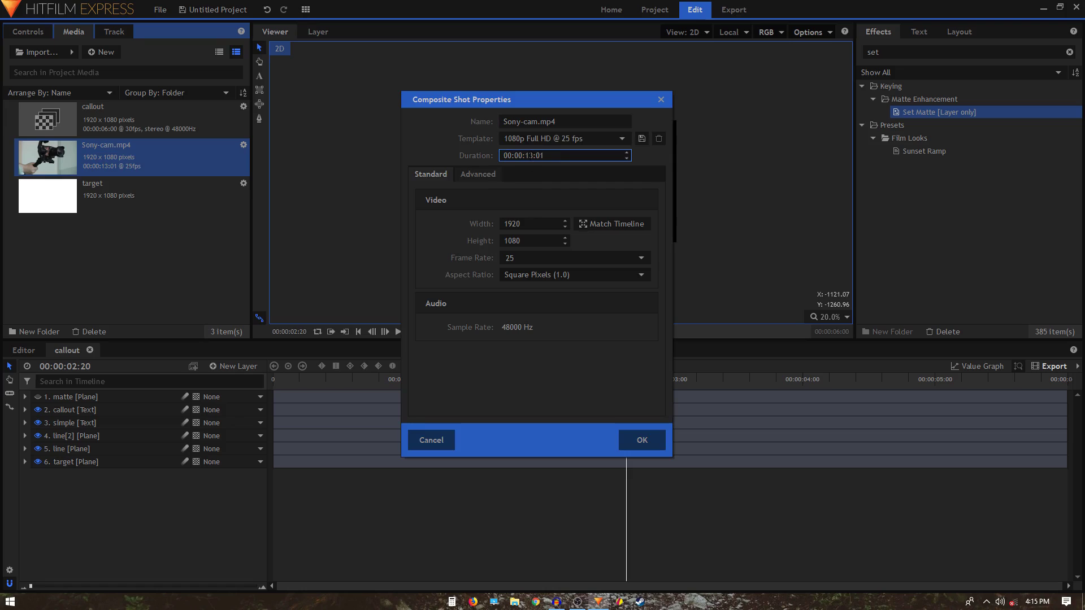
pyautogui.write('06')
pyautogui.press('Return')
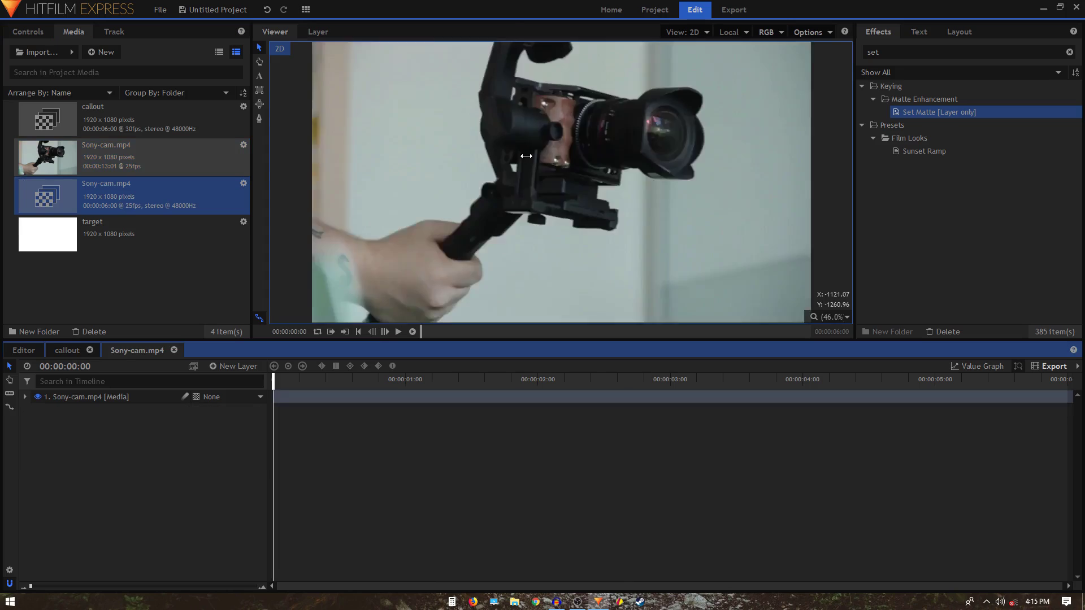
# Add a point layer above the Sony-cam.mp4 footage and name it tracking data
pyautogui.scroll(-1, 476, 225)
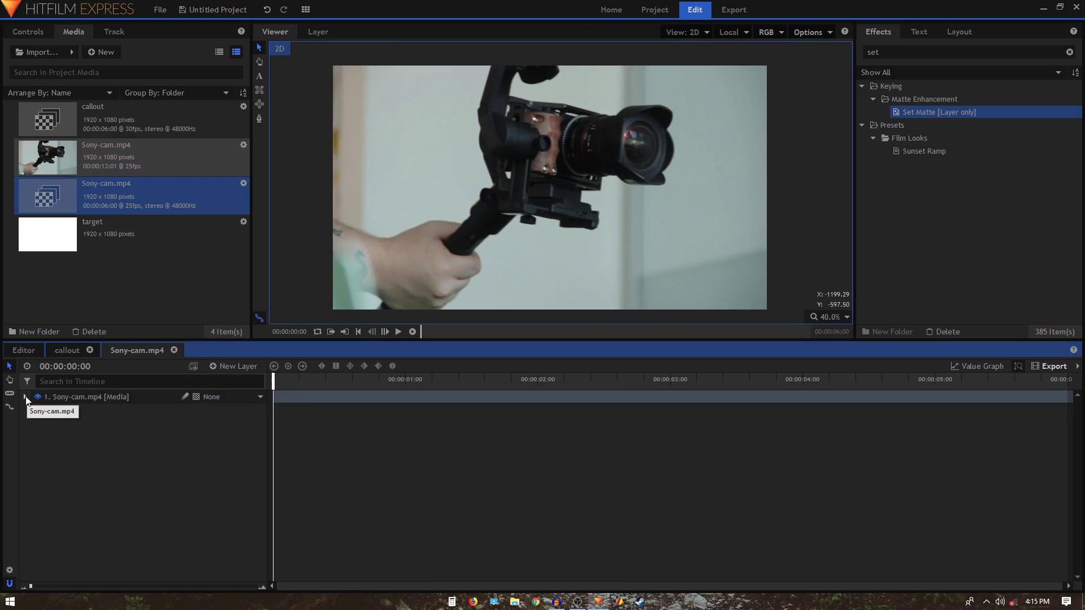
pyautogui.click(233, 366)
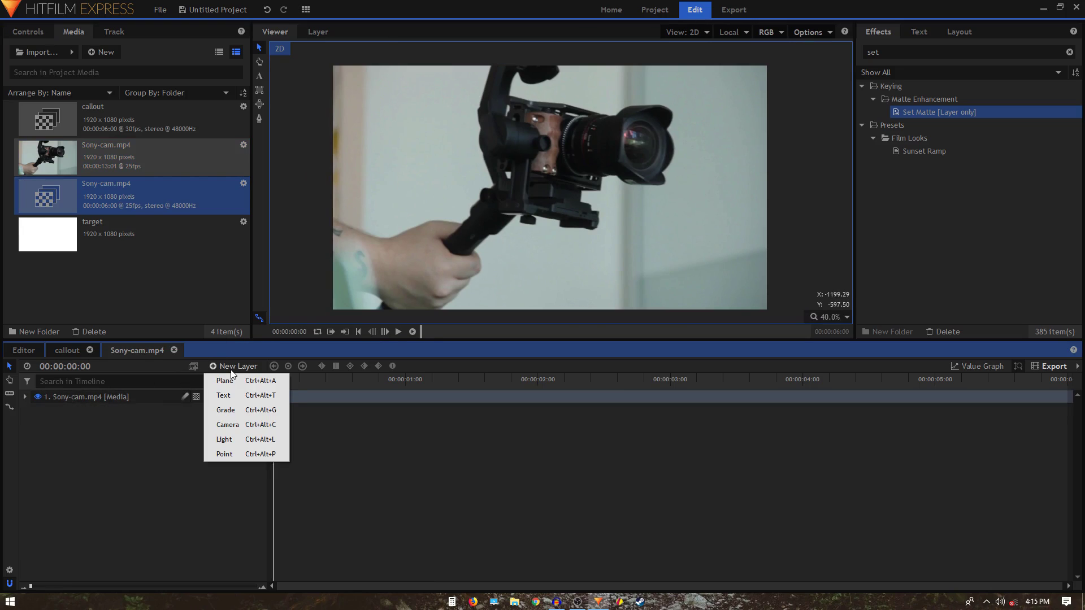
pyautogui.click(226, 453)
pyautogui.doubleClick(92, 396)
pyautogui.write('tra')
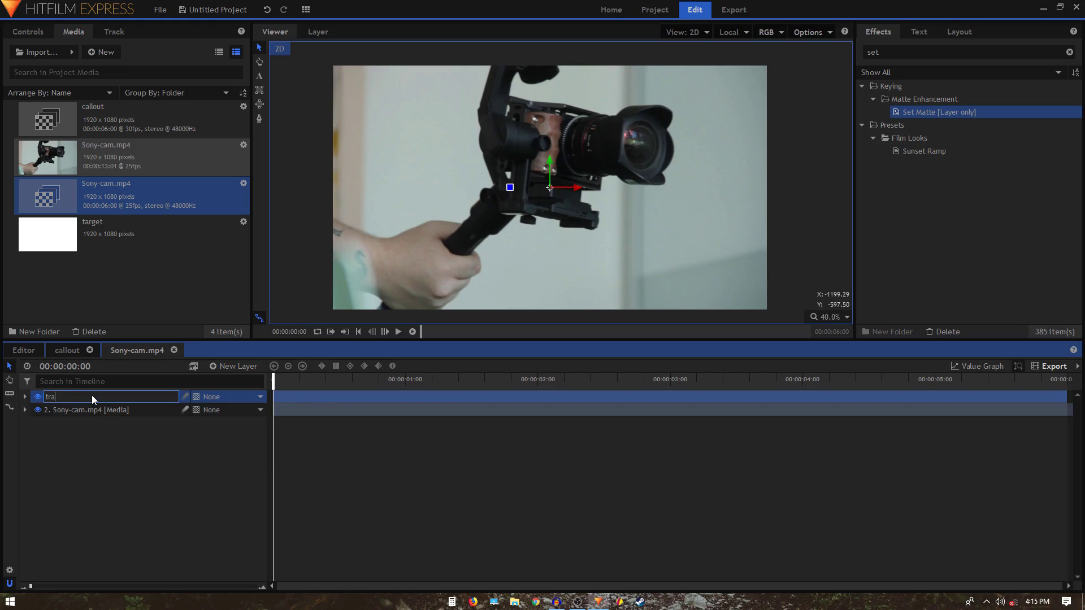
pyautogui.write('cking data')
pyautogui.press('Return')
# Add a tracker to the Sony-cam.mp4 layer and place its tracking point on the camera lens glass
pyautogui.click(418, 267)
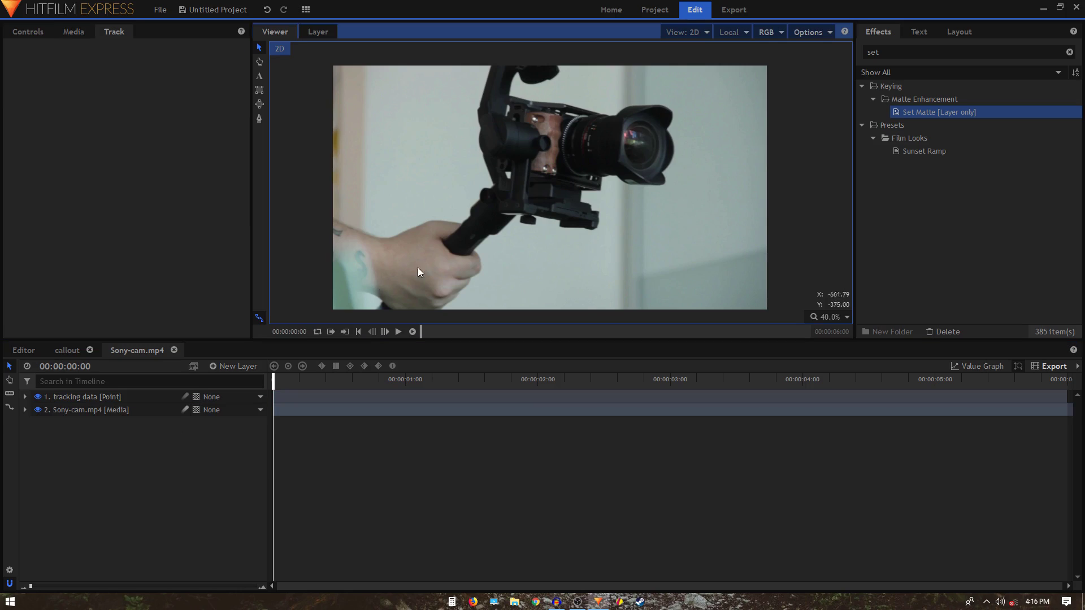
pyautogui.click(95, 411)
pyautogui.click(24, 409)
pyautogui.click(66, 425)
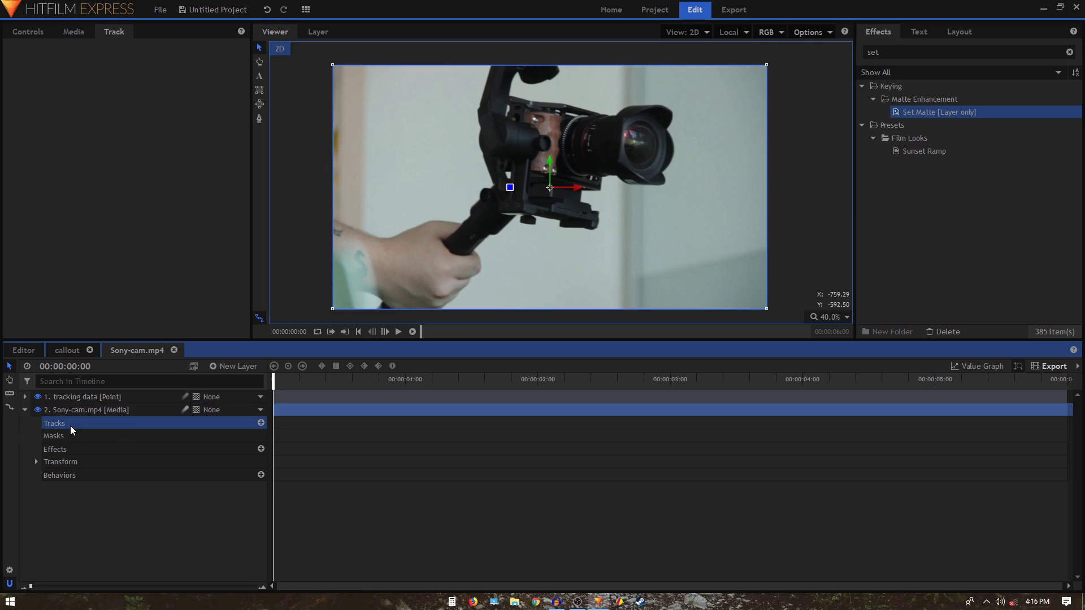
pyautogui.click(261, 424)
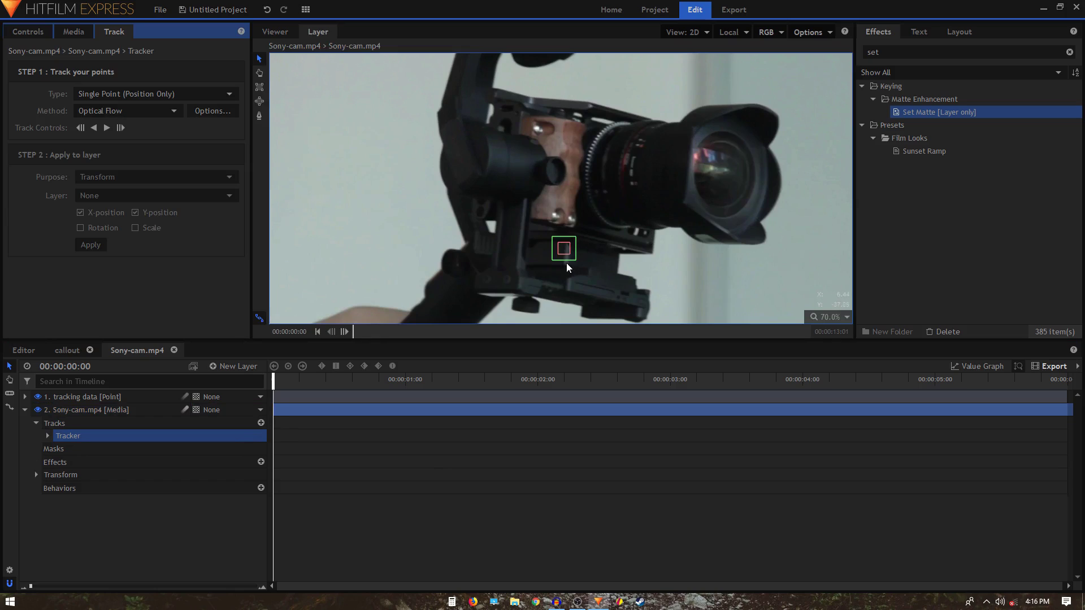
pyautogui.moveTo(566, 257); pyautogui.dragTo(732, 180)
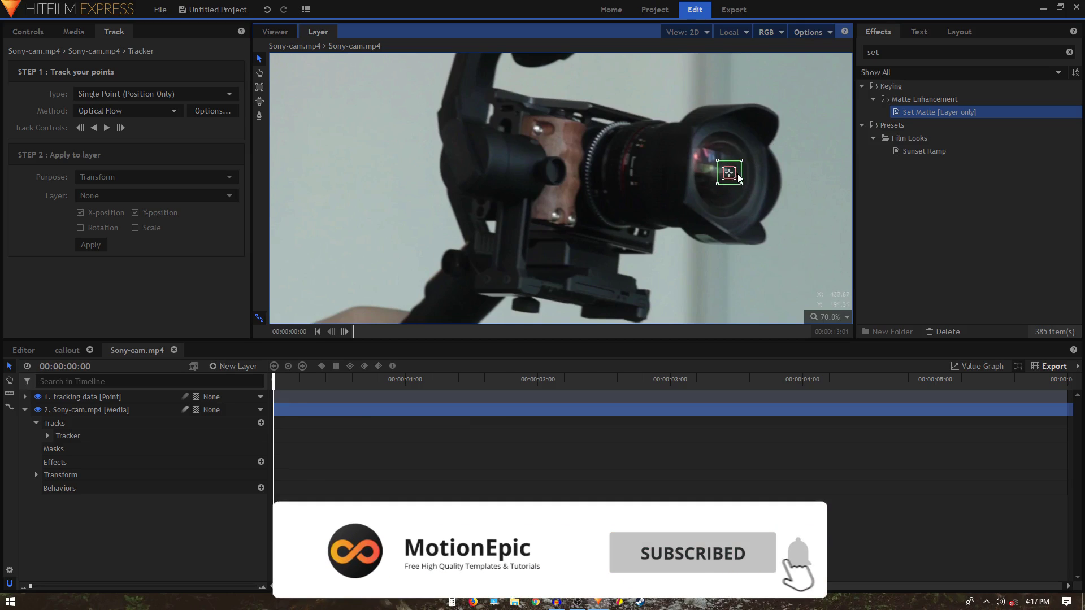
pyautogui.scroll(5, 736, 180)
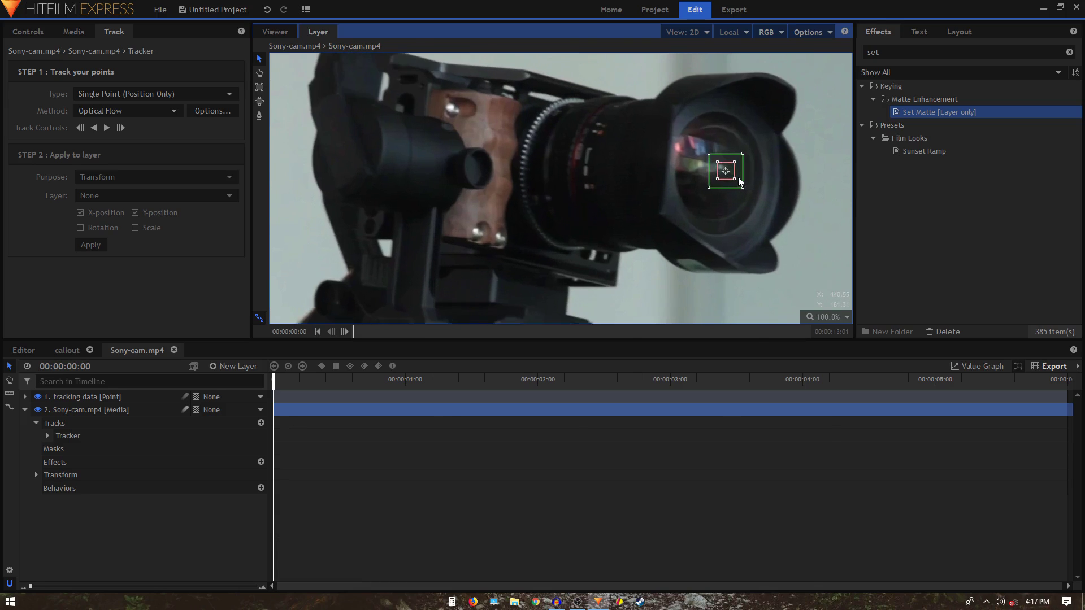
# Enlarge the tracker's feature box to about 58 × 52 and search box to about 112 × 114, then track the lens forward from the first frame
pyautogui.moveTo(734, 182); pyautogui.dragTo(742, 186)
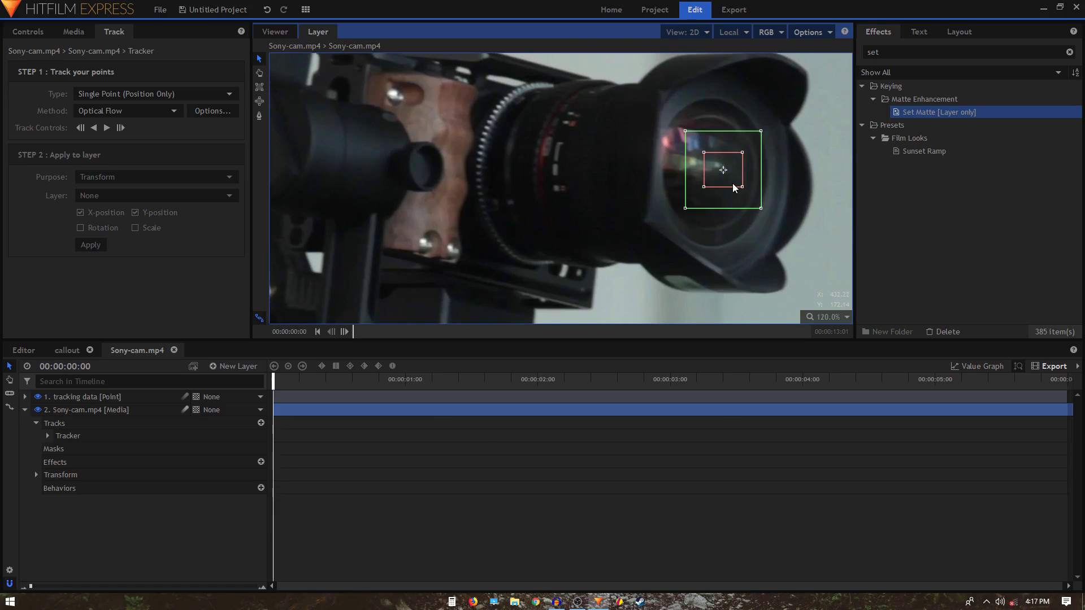
pyautogui.scroll(-6, 734, 188)
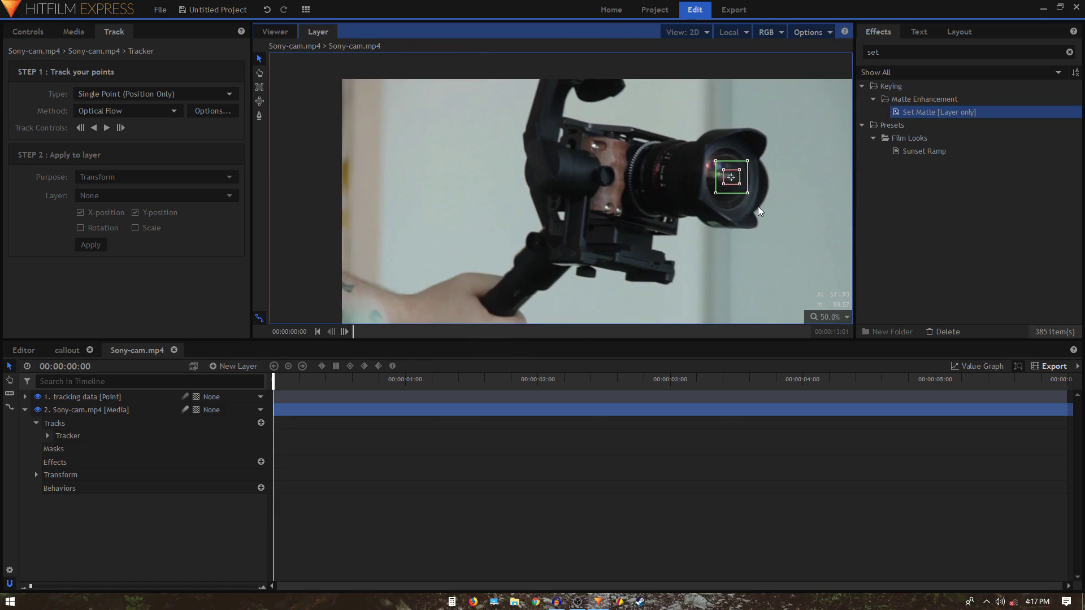
pyautogui.scroll(-3, 759, 210)
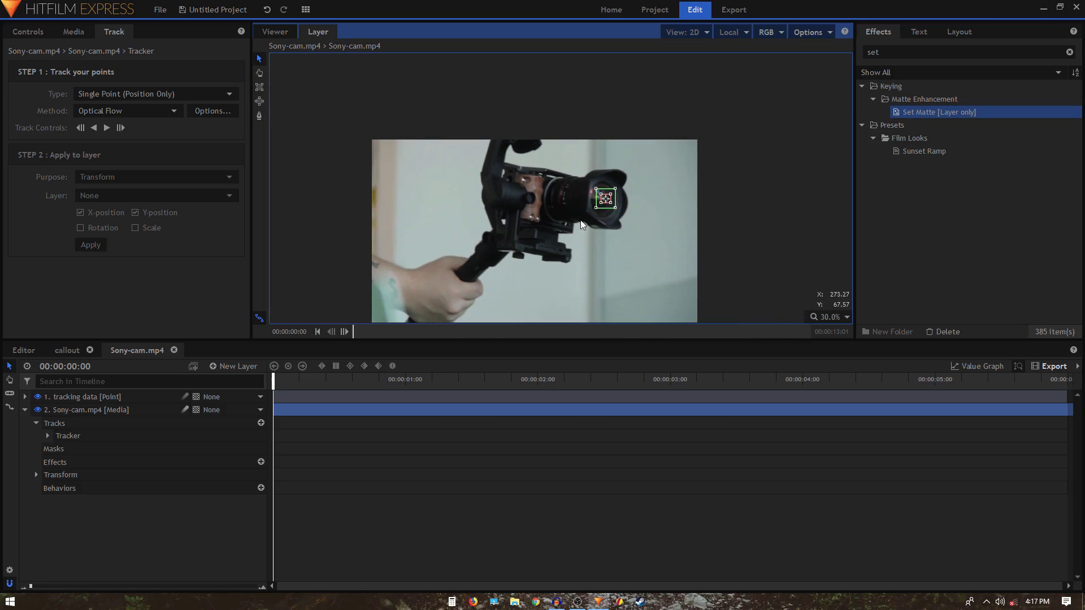
pyautogui.moveTo(520, 230); pyautogui.dragTo(547, 204)
pyautogui.click(278, 379)
pyautogui.moveTo(277, 378); pyautogui.dragTo(273, 380)
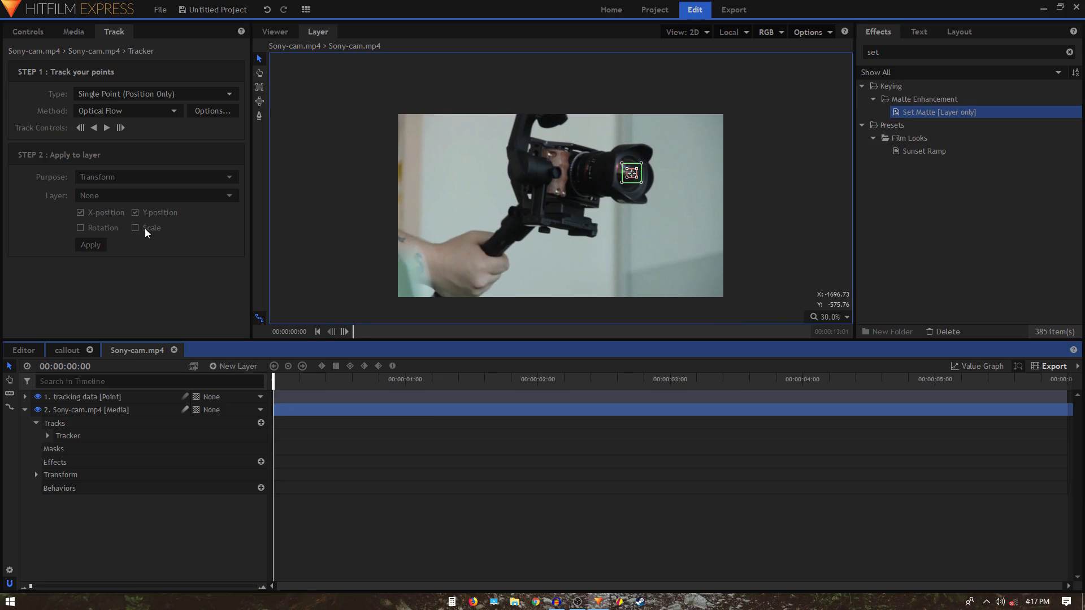
pyautogui.click(107, 129)
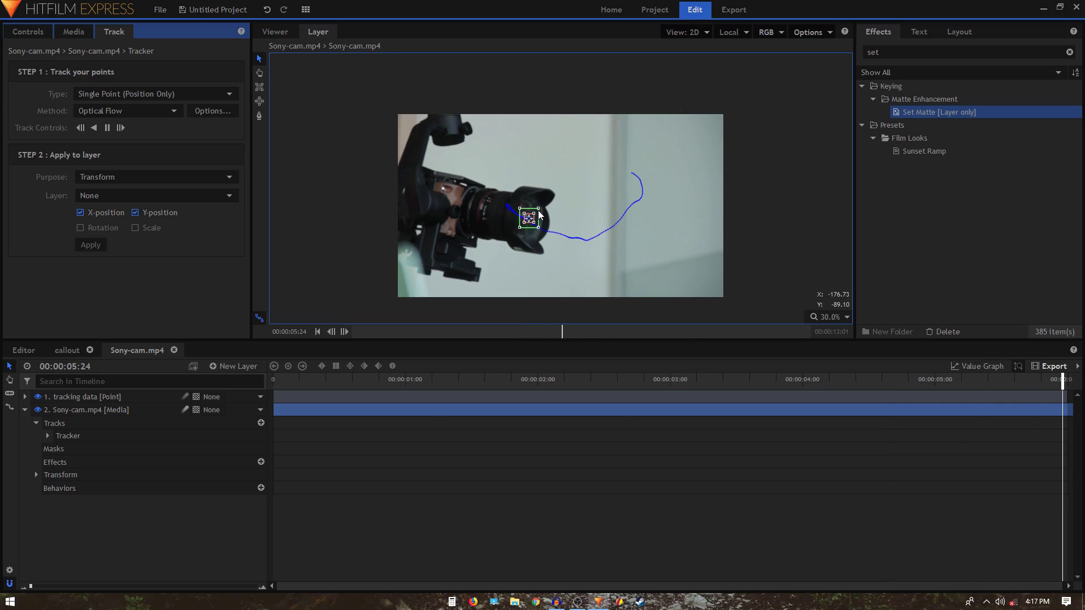
# Try moving the tracking point off the lens onto the wall at 00:00:05:24
pyautogui.moveTo(539, 211); pyautogui.dragTo(653, 197)
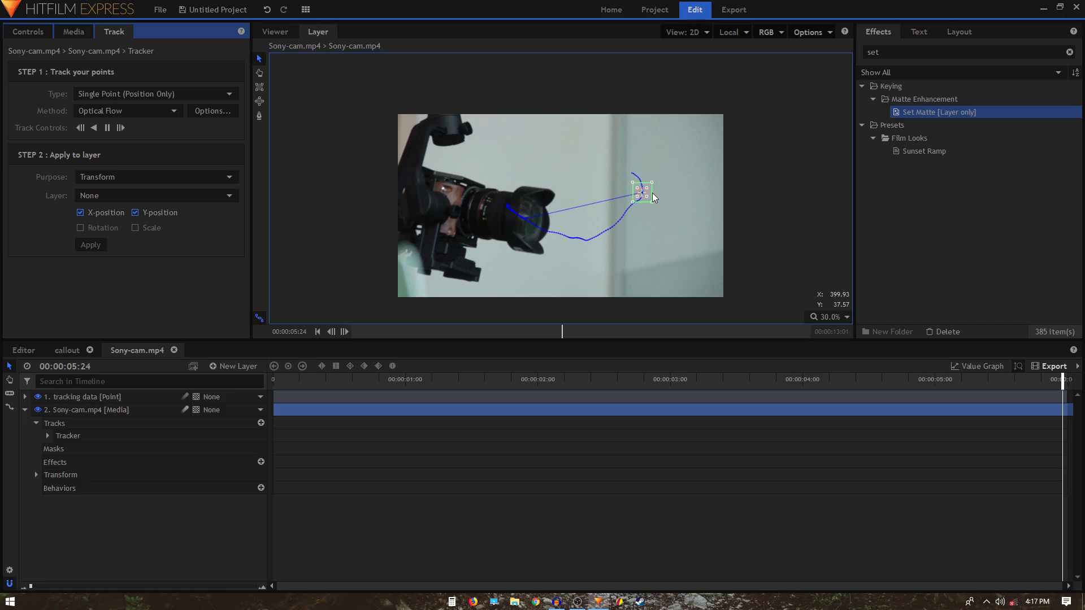
pyautogui.moveTo(654, 196); pyautogui.dragTo(726, 187)
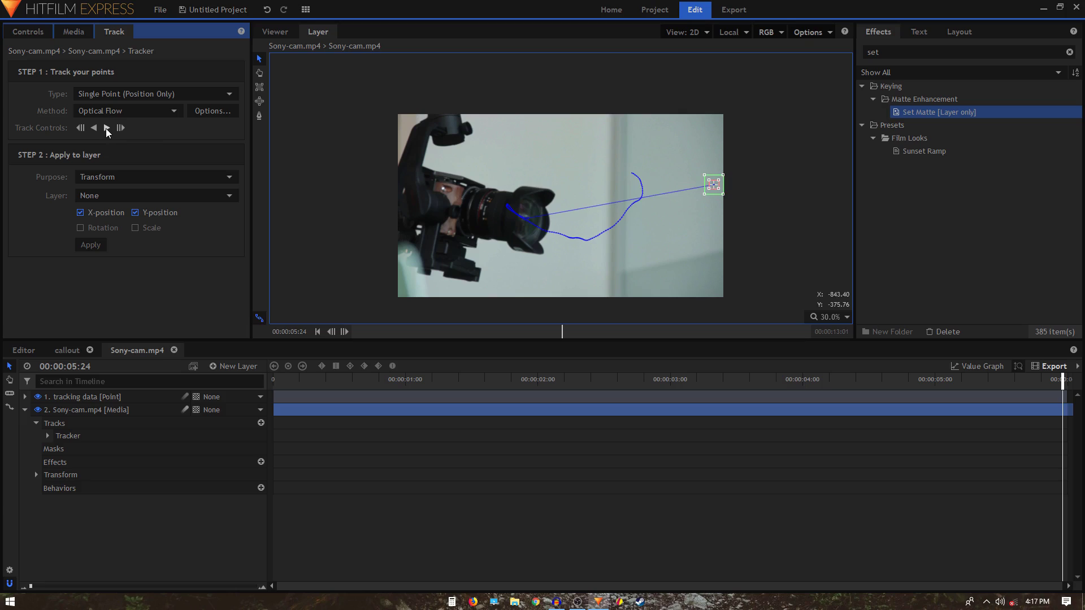
# Delete the stray Feature Position keyframe of Tracking Point 1 at 00:00:05:24
pyautogui.click(49, 435)
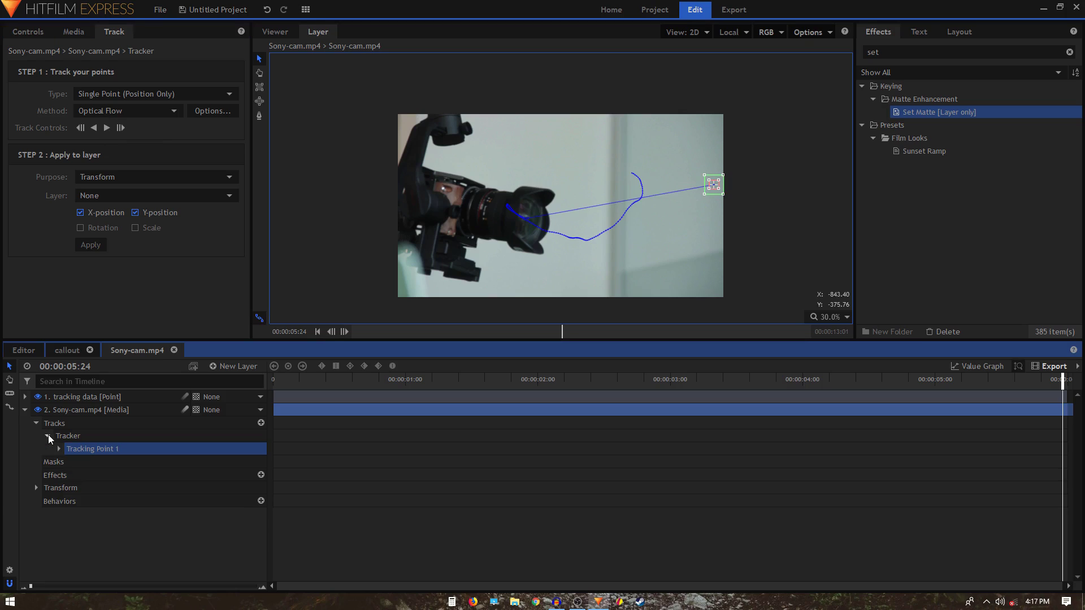
pyautogui.click(58, 449)
pyautogui.moveTo(212, 587); pyautogui.dragTo(229, 588)
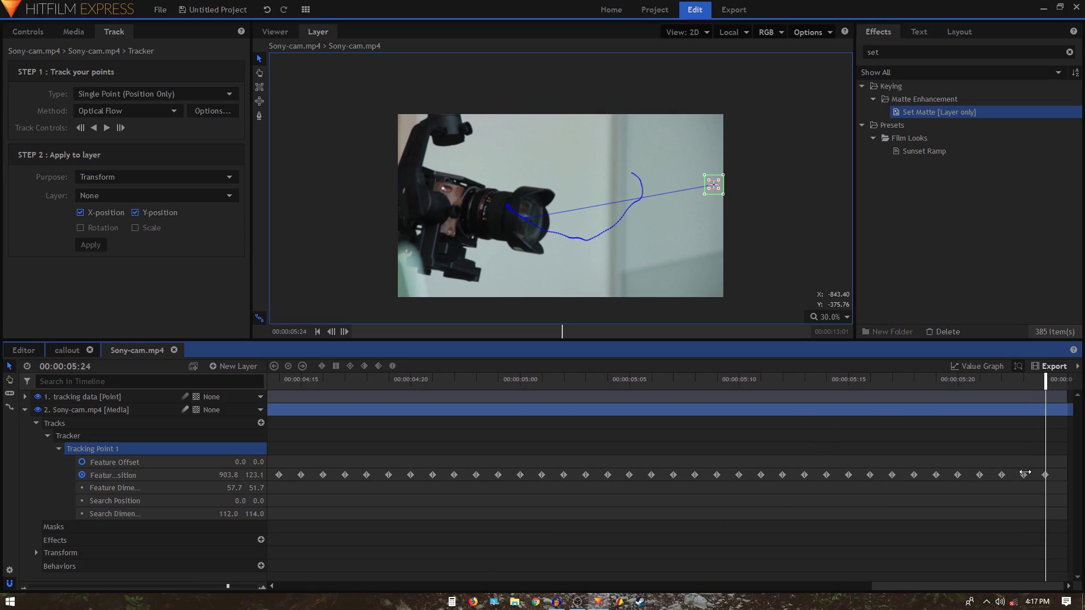
pyautogui.click(1046, 475)
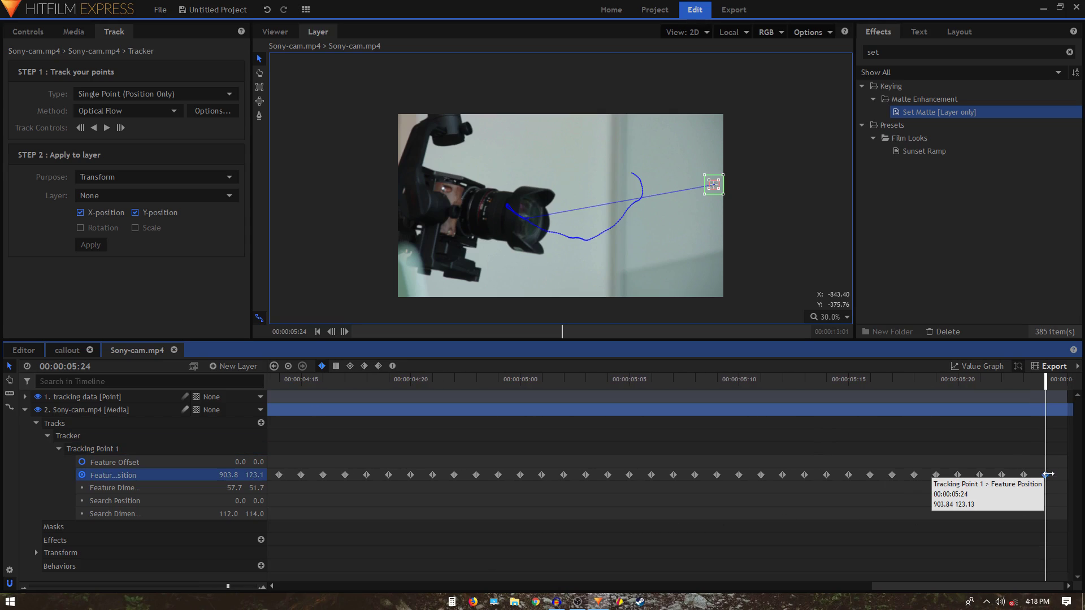
pyautogui.scroll(2, 567, 219)
pyautogui.moveTo(576, 216); pyautogui.dragTo(489, 251)
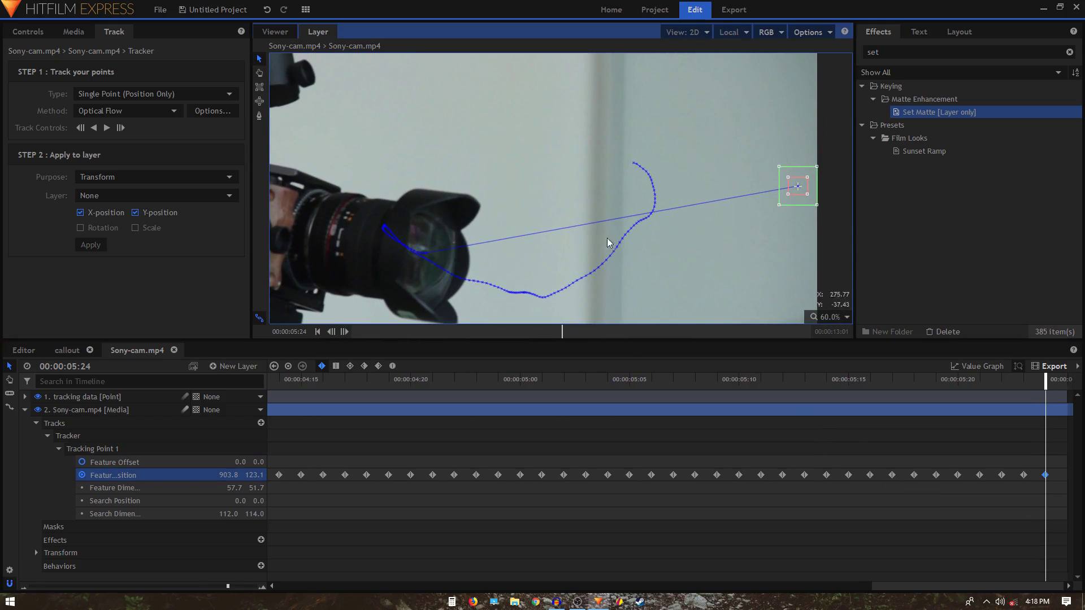
pyautogui.click(1046, 475)
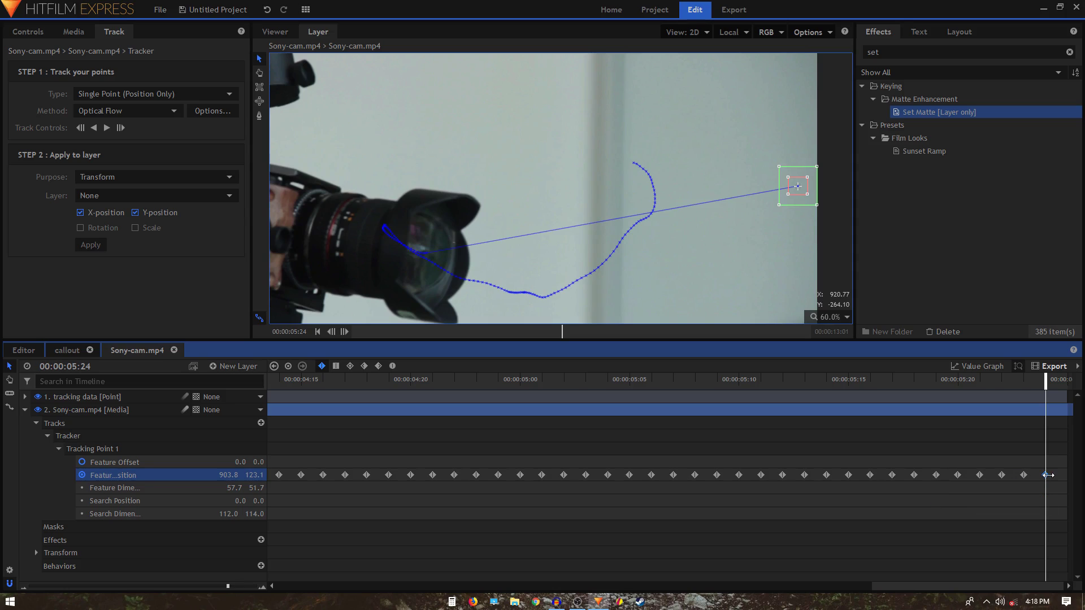
pyautogui.press('Delete')
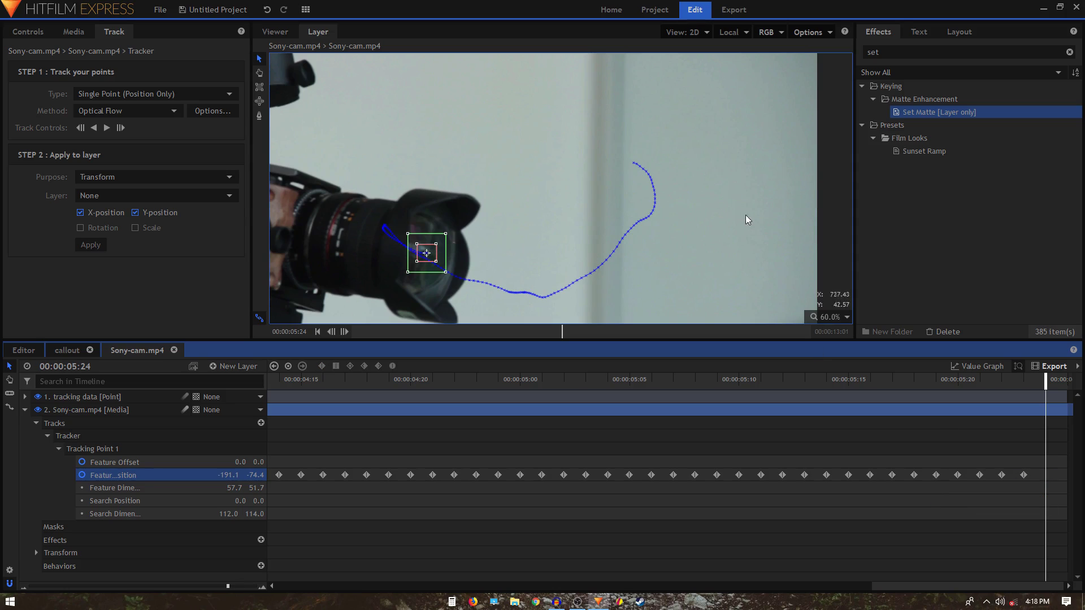
pyautogui.scroll(-2, 598, 242)
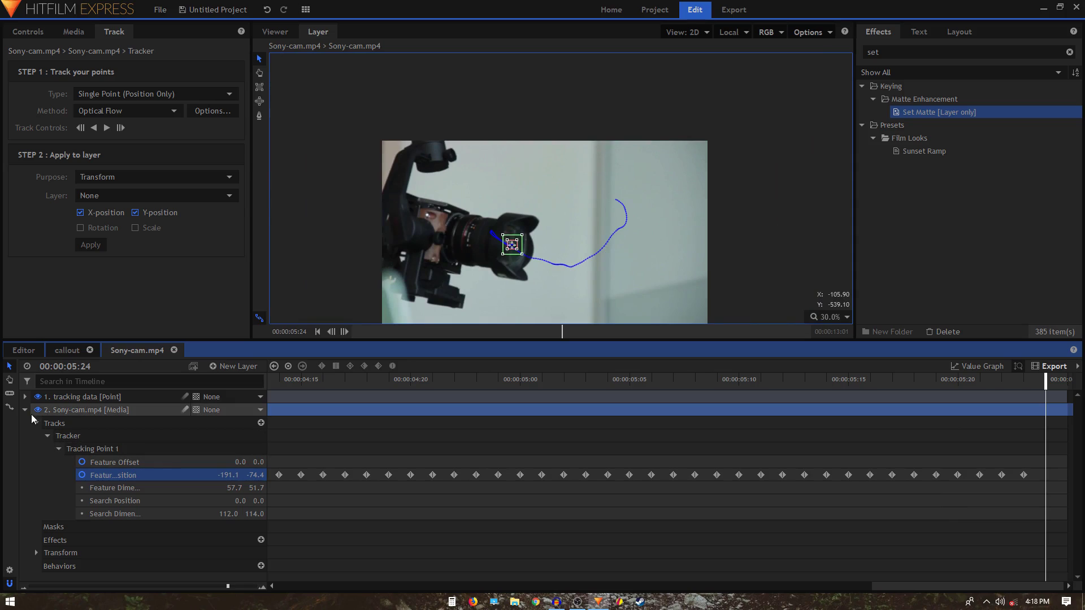
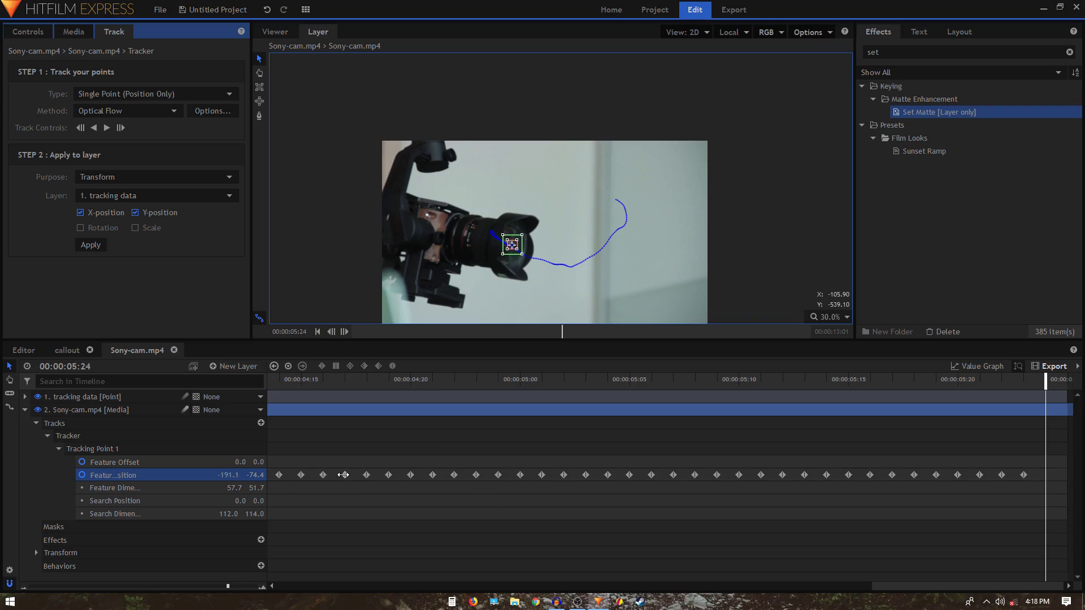
# Collapse the Sony-cam.mp4 layer and examine the Position keyframes of the tracking data layer
pyautogui.click(25, 411)
pyautogui.click(25, 397)
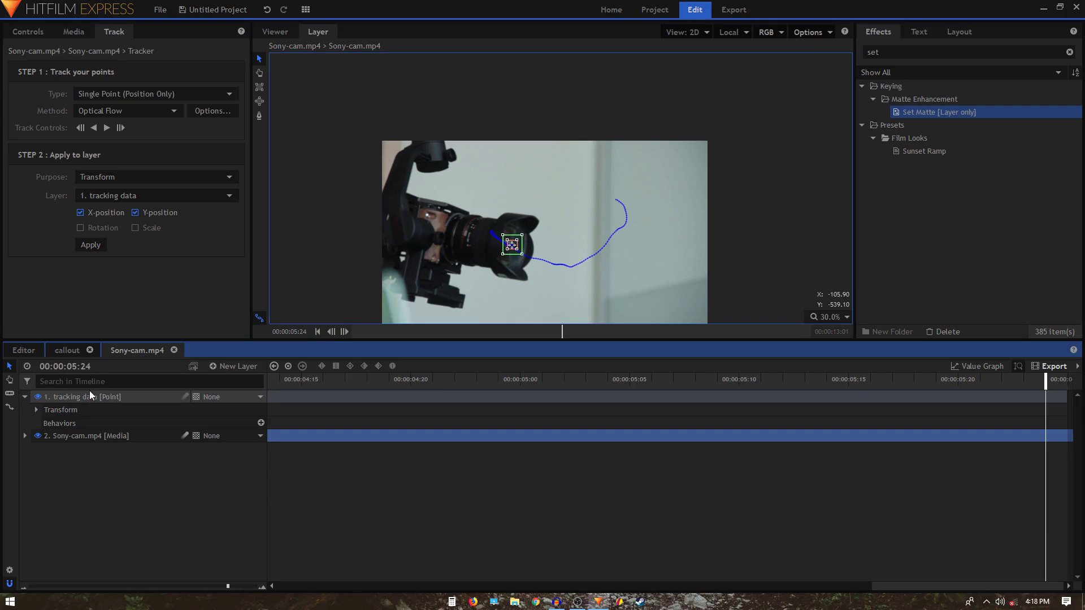
pyautogui.click(36, 410)
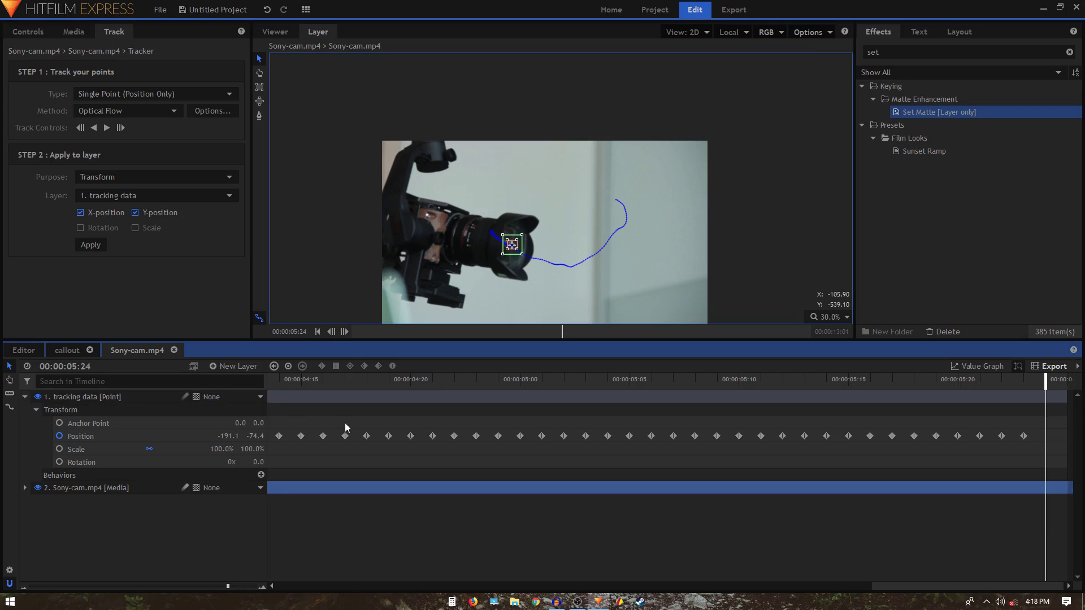
pyautogui.click(25, 397)
# Place the callout composite as a layer above tracking data and show the composite in the Viewer
pyautogui.click(228, 368)
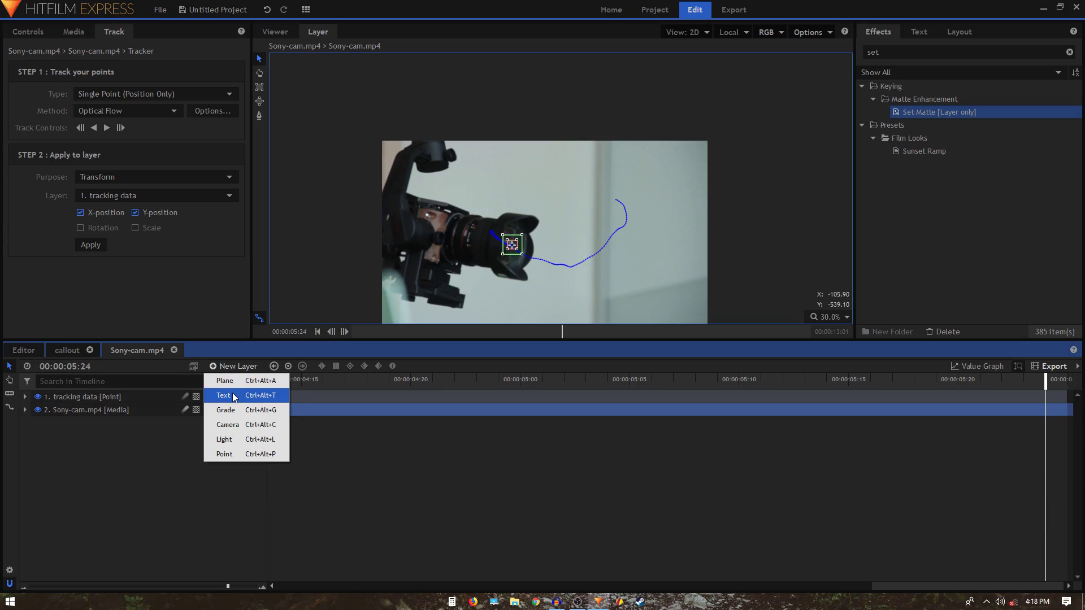
pyautogui.click(153, 476)
pyautogui.click(71, 32)
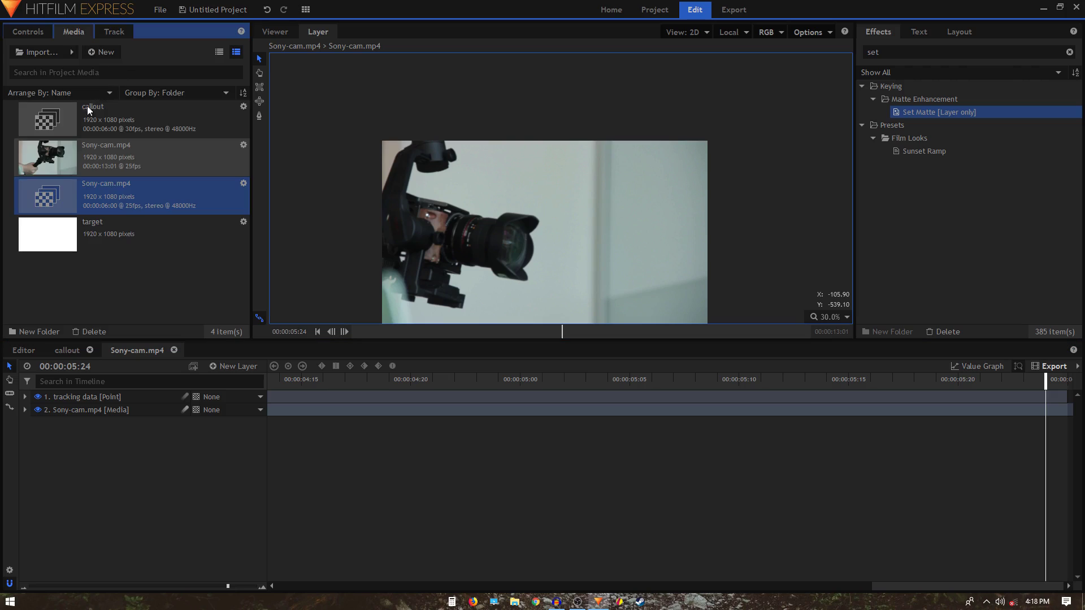
pyautogui.click(89, 121)
pyautogui.moveTo(71, 397); pyautogui.dragTo(72, 397)
pyautogui.click(275, 32)
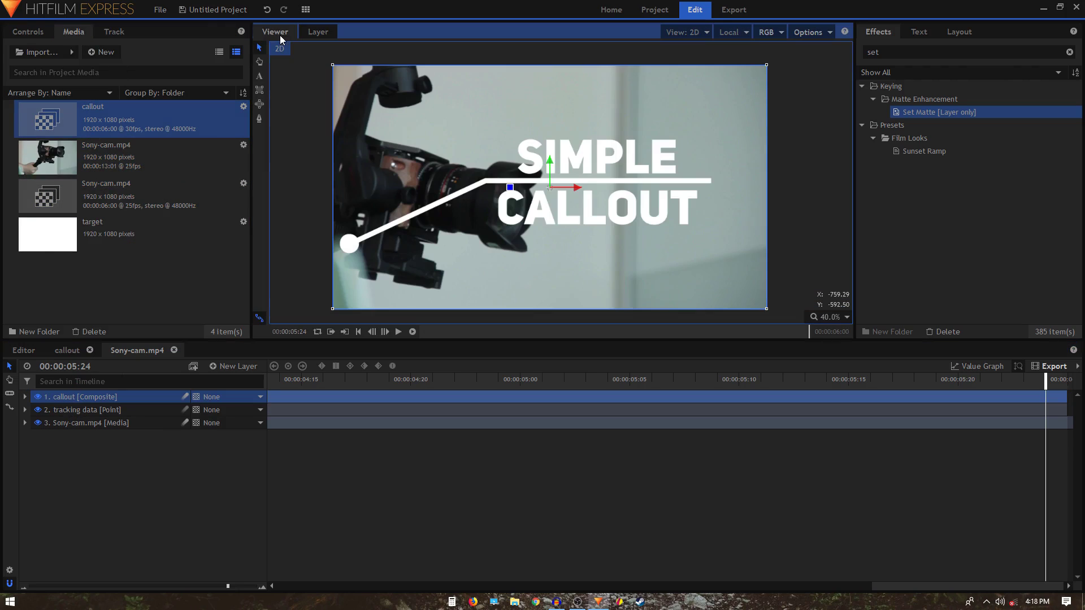
pyautogui.scroll(-2, 491, 180)
pyautogui.scroll(2, 493, 181)
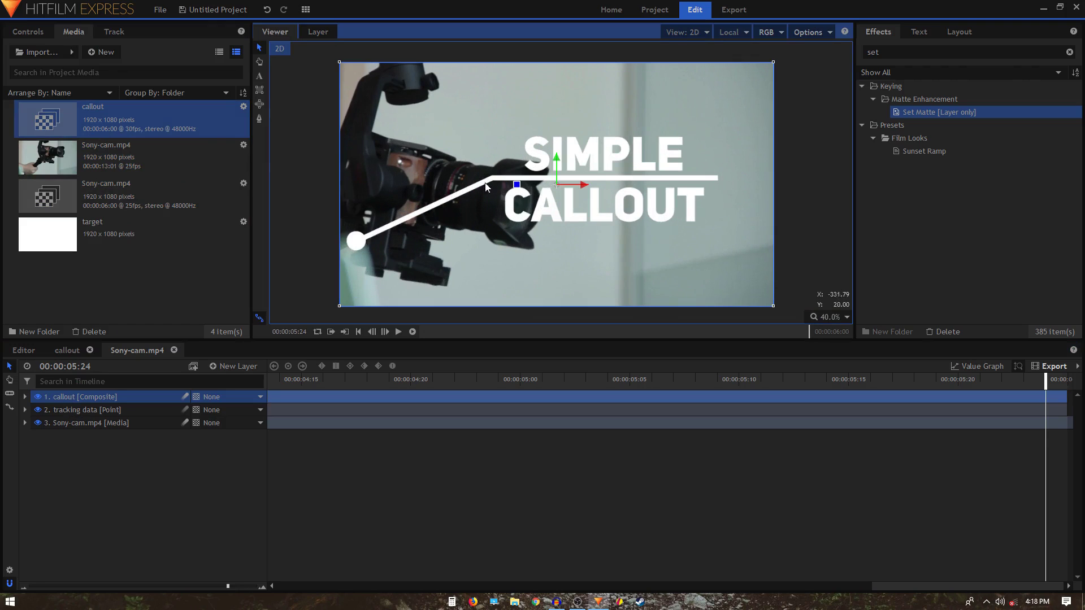
# Scale the callout layer to 60% at 00:00:01:05, with the full timeline in view
pyautogui.moveTo(276, 381); pyautogui.dragTo(266, 383)
pyautogui.moveTo(228, 586); pyautogui.dragTo(33, 590)
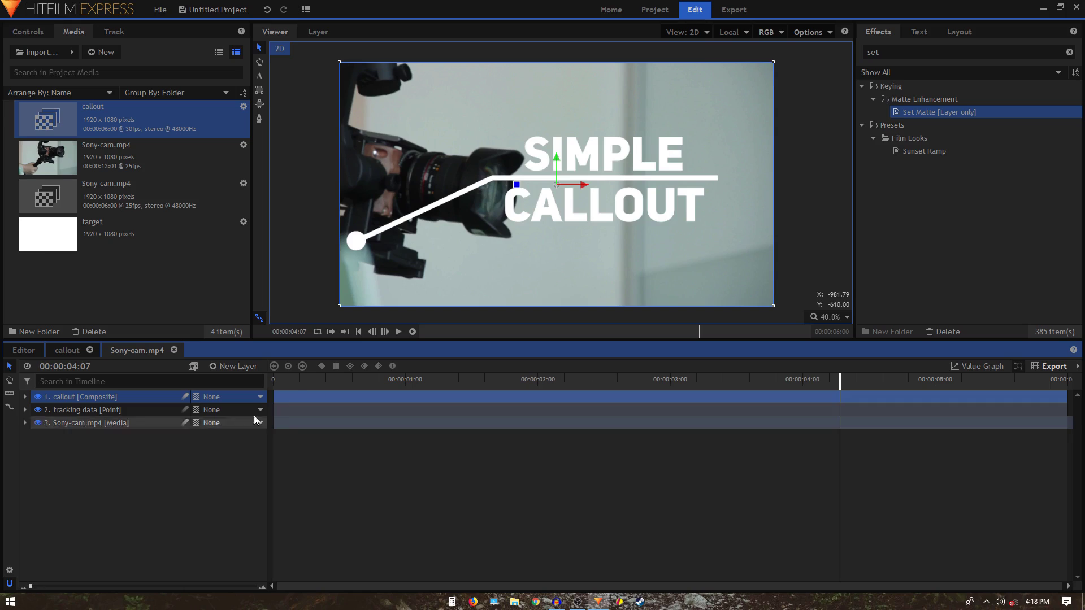
pyautogui.click(359, 331)
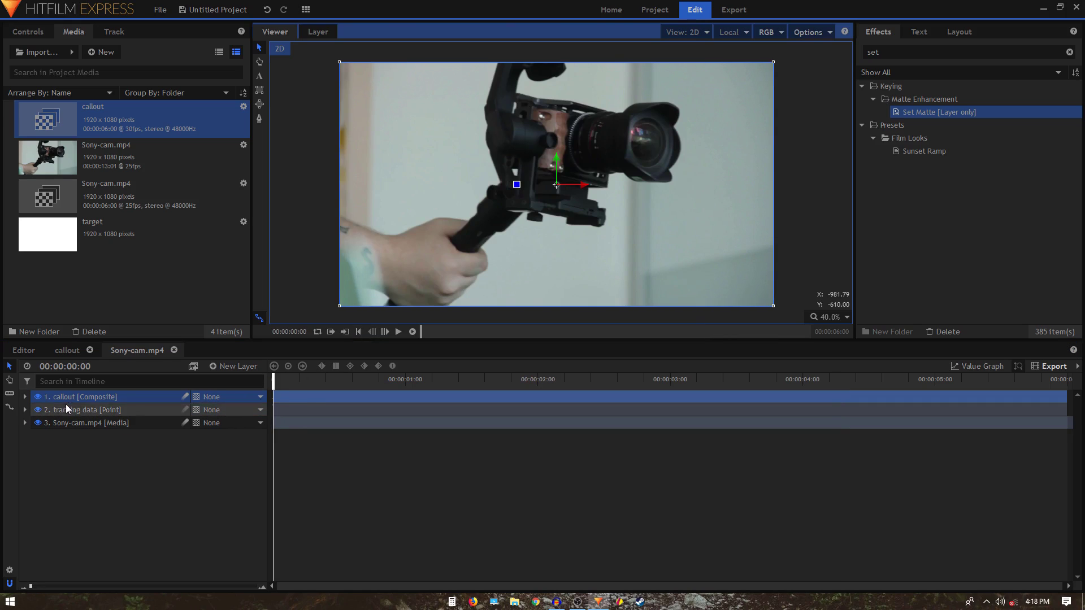
pyautogui.click(25, 397)
pyautogui.click(431, 380)
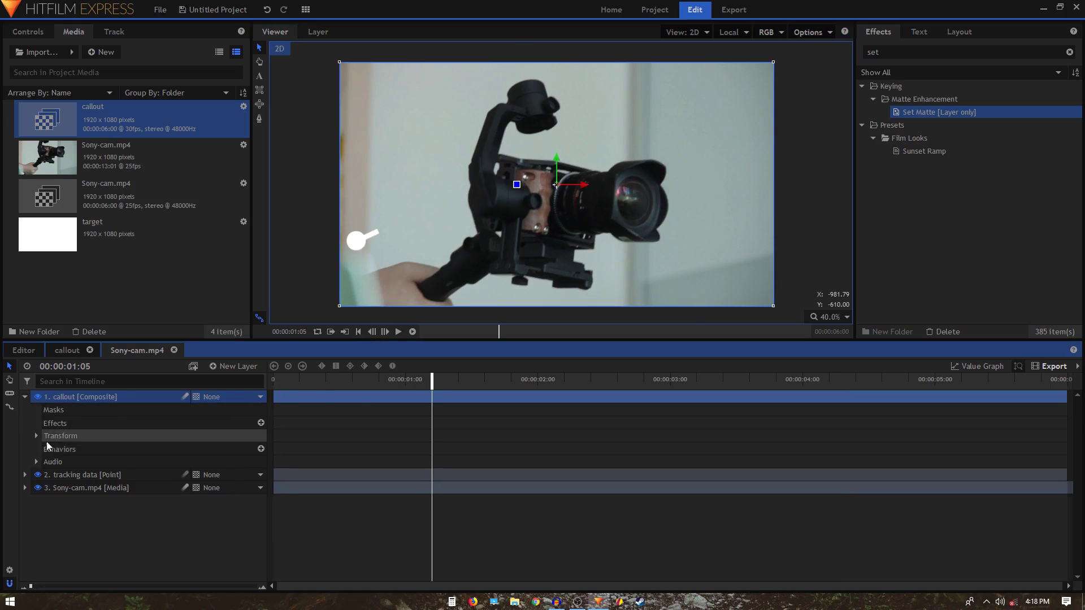
pyautogui.click(36, 437)
pyautogui.moveTo(222, 488); pyautogui.dragTo(195, 488)
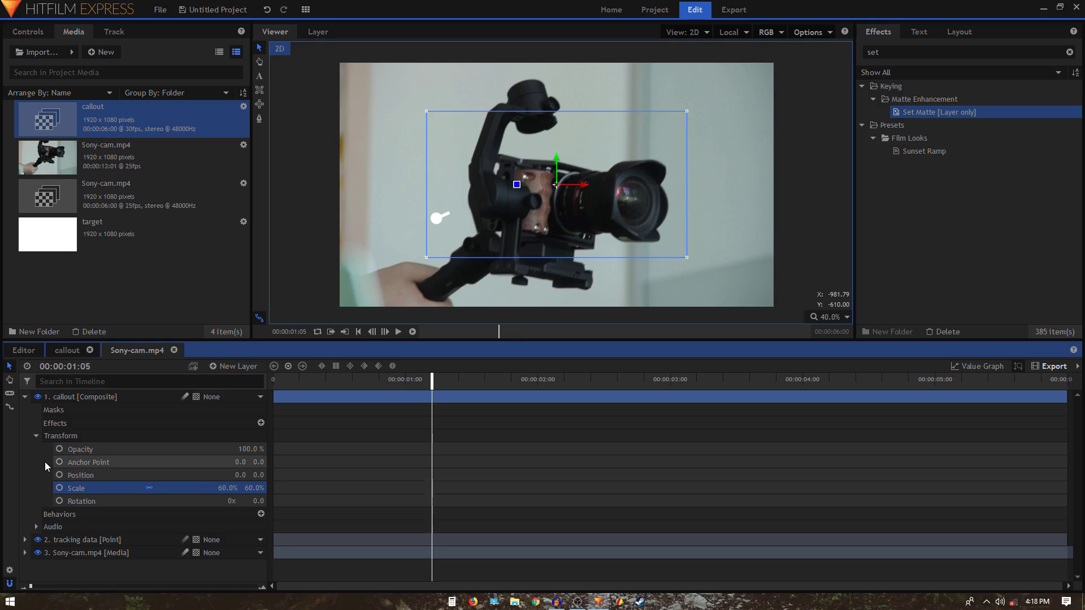
pyautogui.click(26, 397)
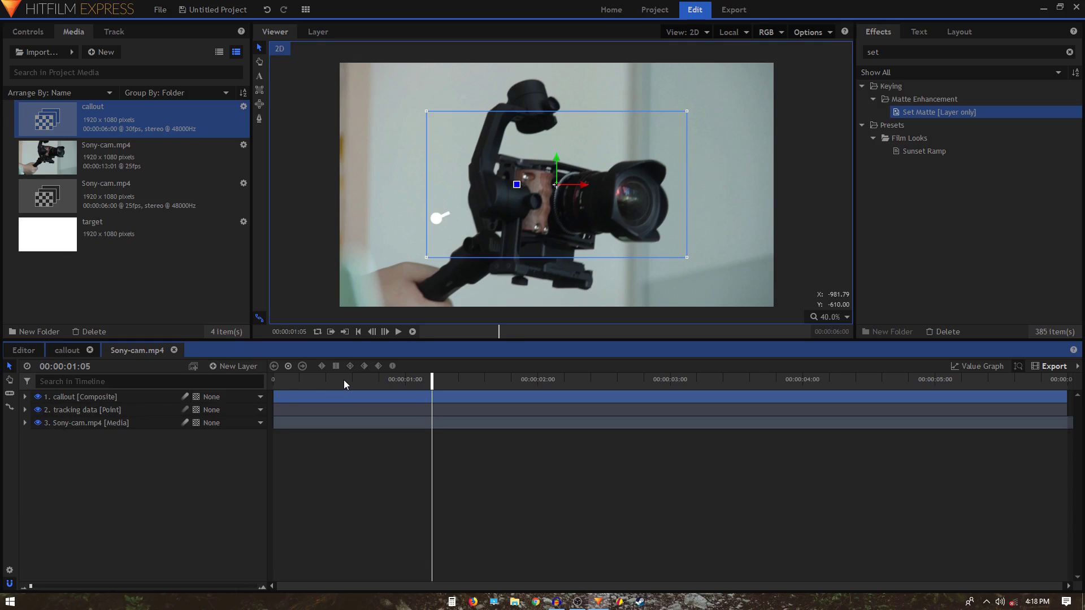
# Shift the callout clip earlier so its circle shows on the first frame, and position the circle on the center of the lens glass
pyautogui.moveTo(344, 380); pyautogui.dragTo(195, 373)
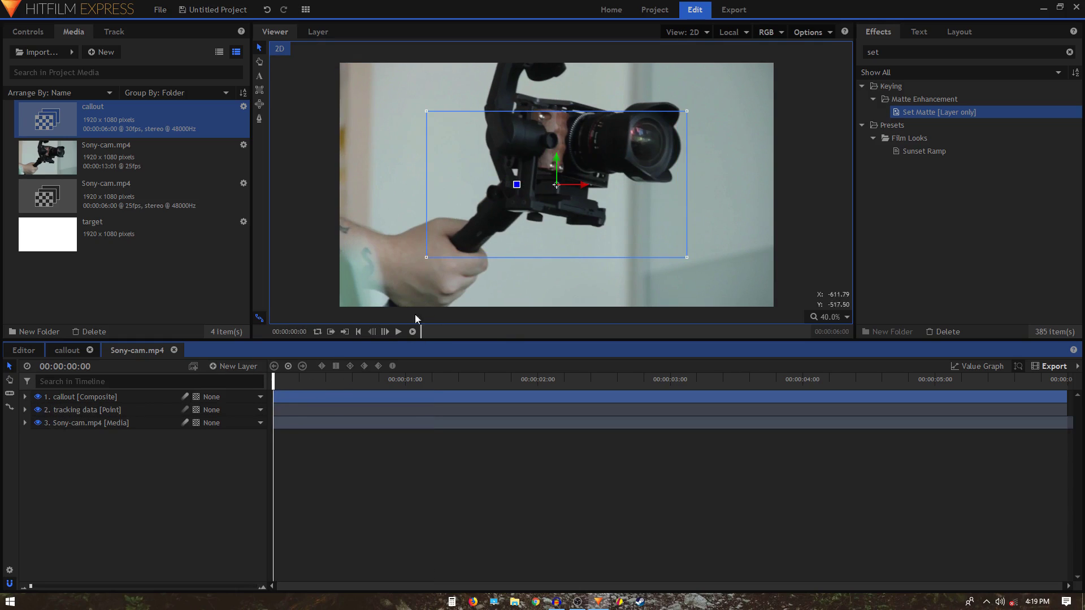
pyautogui.moveTo(362, 395); pyautogui.dragTo(321, 388)
pyautogui.scroll(2, 438, 205)
pyautogui.scroll(1, 433, 235)
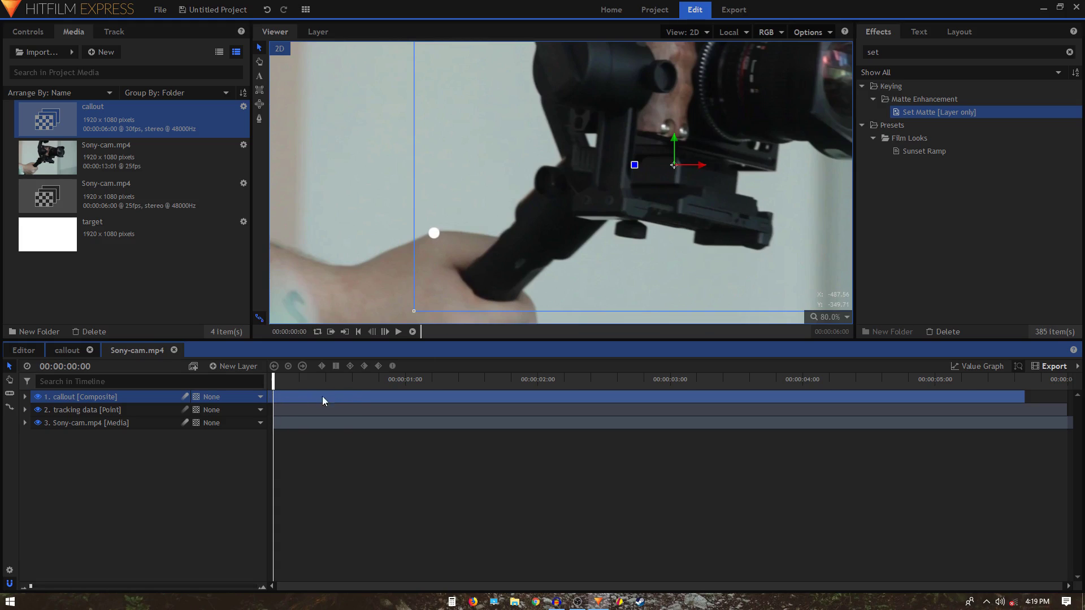
pyautogui.moveTo(568, 224); pyautogui.dragTo(485, 289)
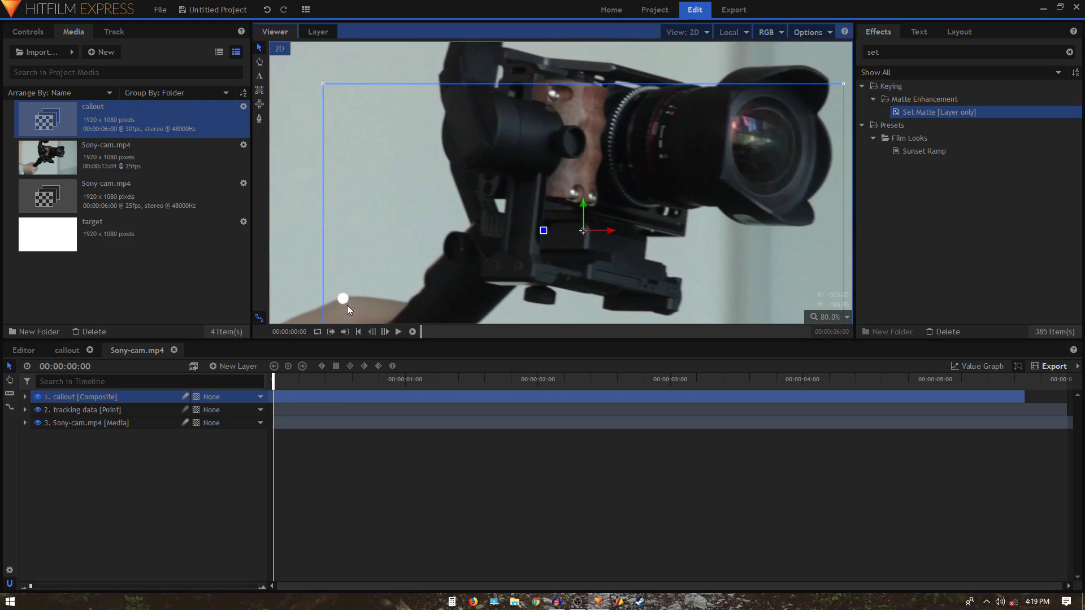
pyautogui.moveTo(584, 237); pyautogui.dragTo(997, 91)
pyautogui.moveTo(754, 205); pyautogui.dragTo(566, 276)
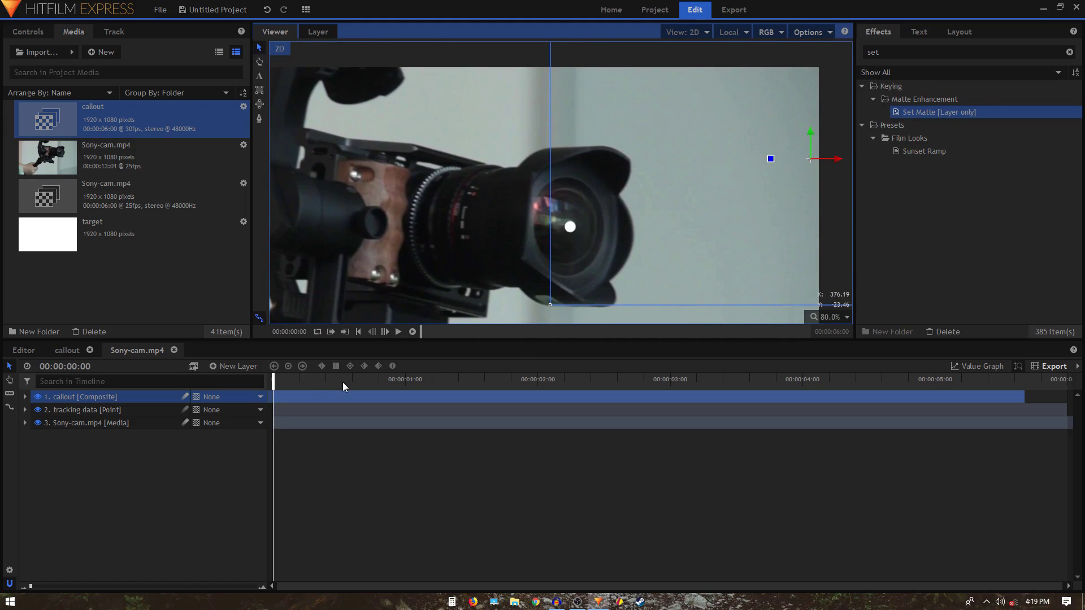
# Move the callout clip back to start at 00:00:00:00 and parent the callout layer to tracking data
pyautogui.moveTo(284, 399)
pyautogui.mouseDown()
pyautogui.moveTo(328, 397)
pyautogui.moveTo(285, 395)
pyautogui.mouseUp()
pyautogui.scroll(-2, 494, 223)
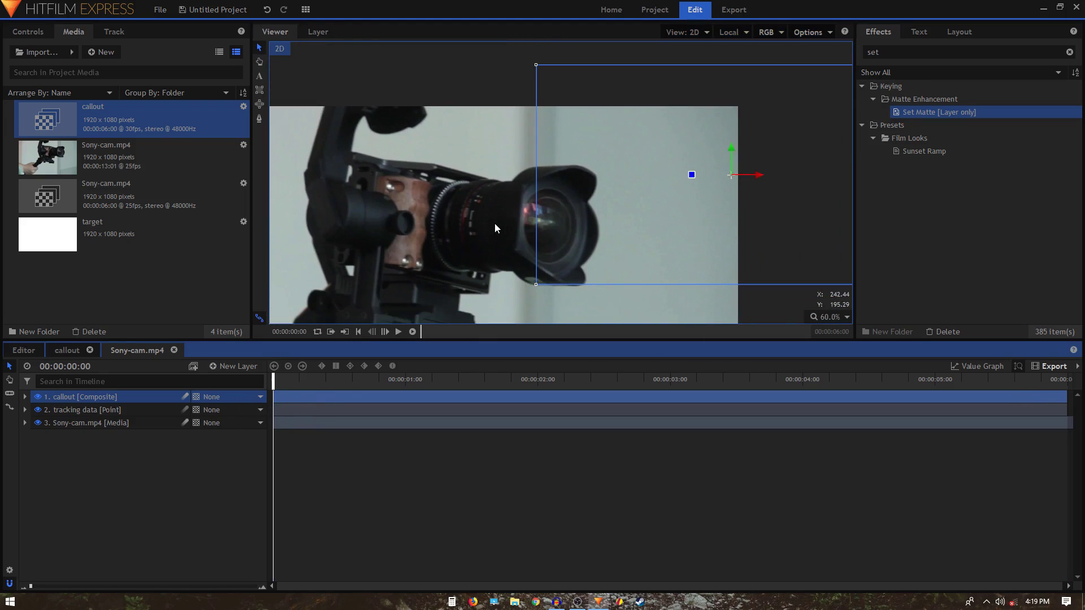
pyautogui.scroll(-1, 428, 253)
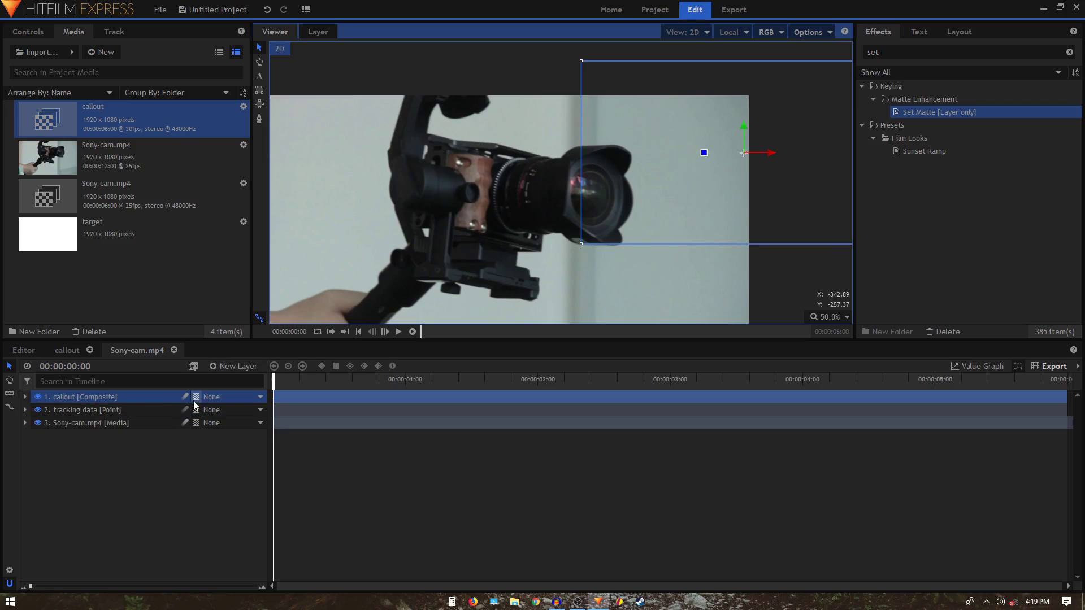
pyautogui.click(218, 399)
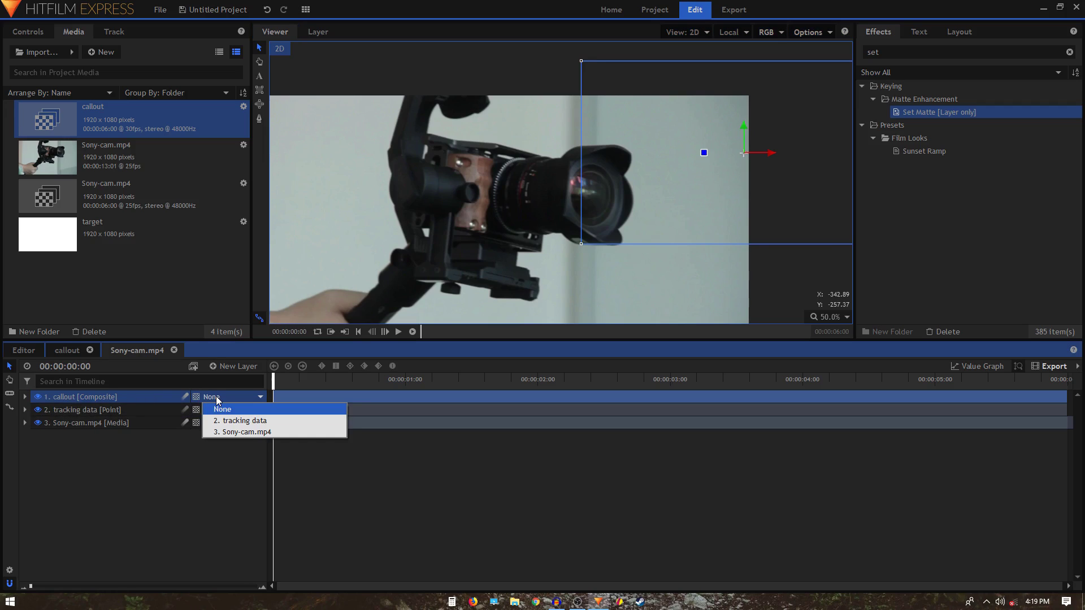
pyautogui.click(231, 421)
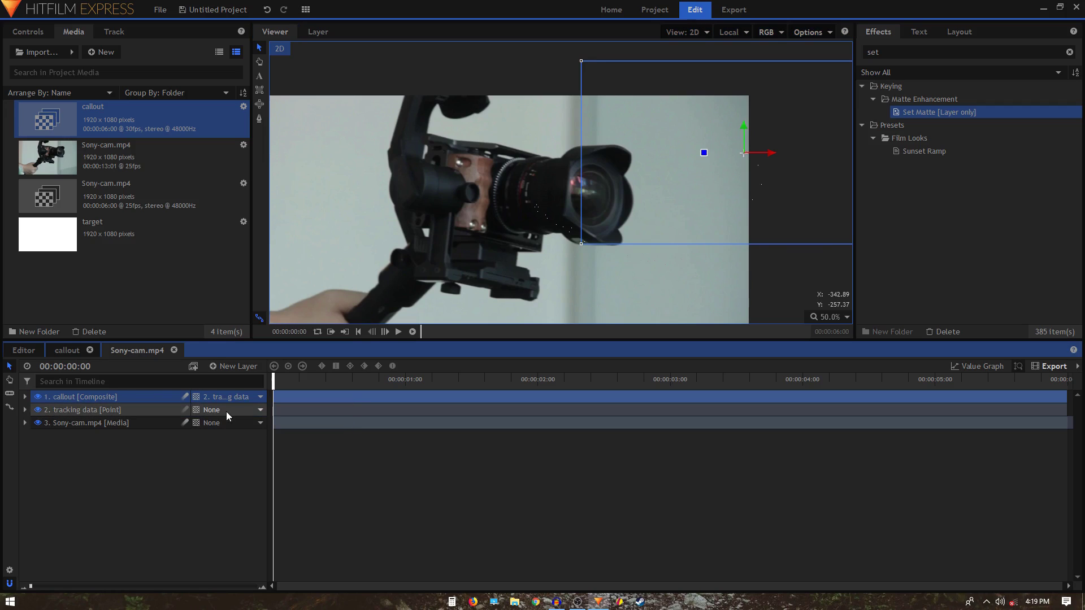
# Deselect the layers and play the composite repeatedly from the start to check that the callout follows the lens
pyautogui.scroll(-3, 464, 243)
pyautogui.moveTo(421, 270); pyautogui.dragTo(467, 244)
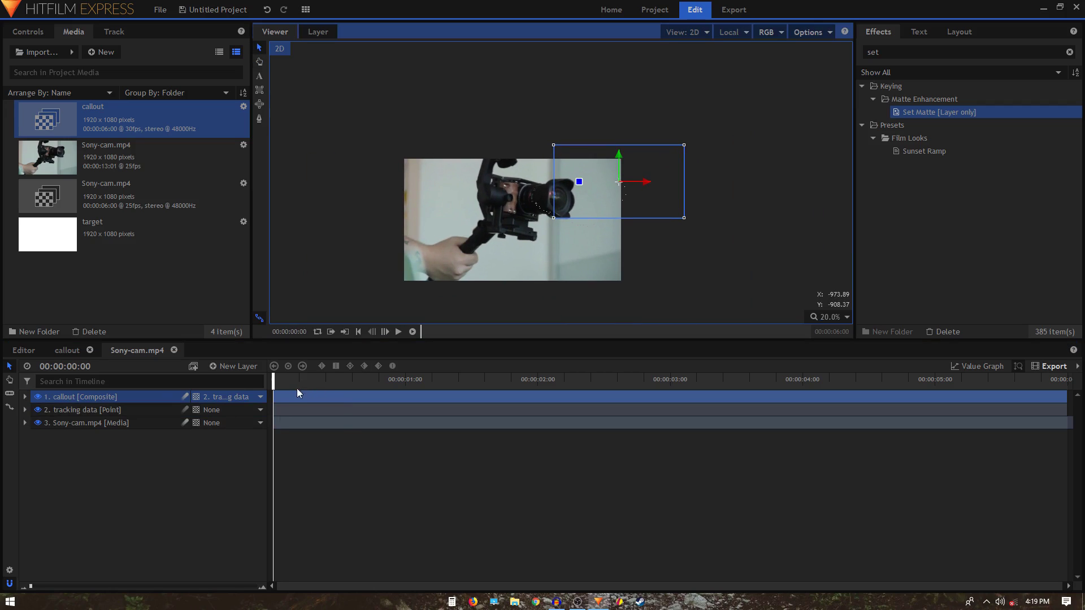
pyautogui.click(343, 400)
pyautogui.click(398, 333)
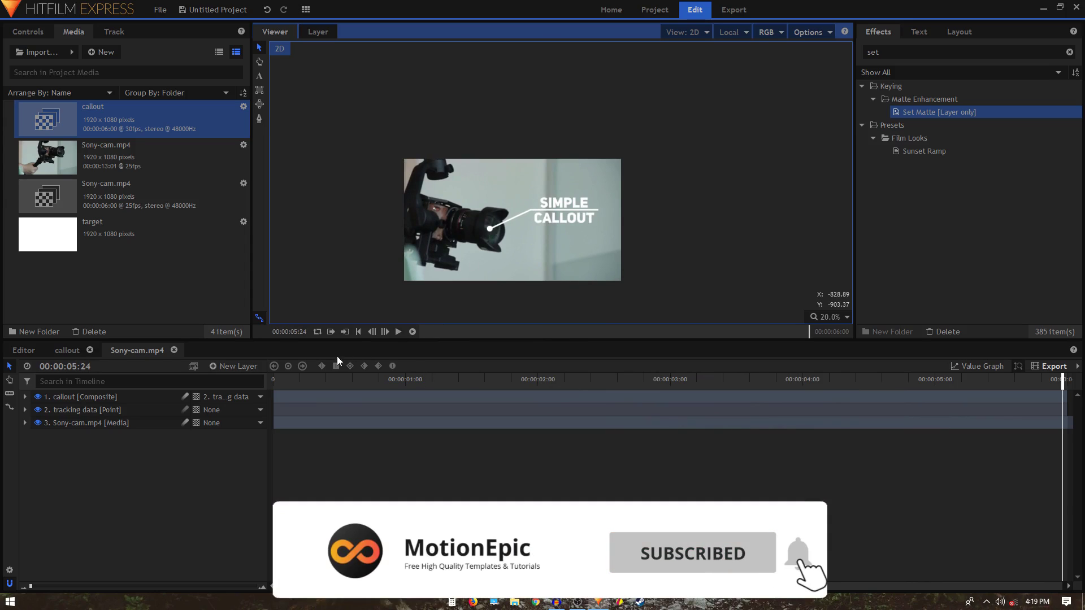
pyautogui.click(358, 331)
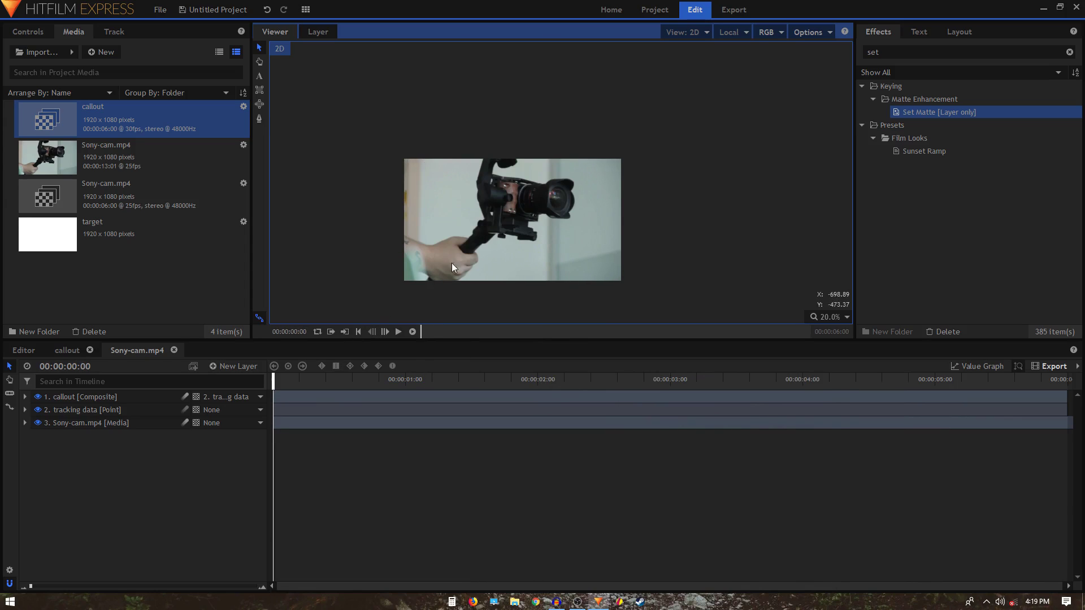
pyautogui.press('space')
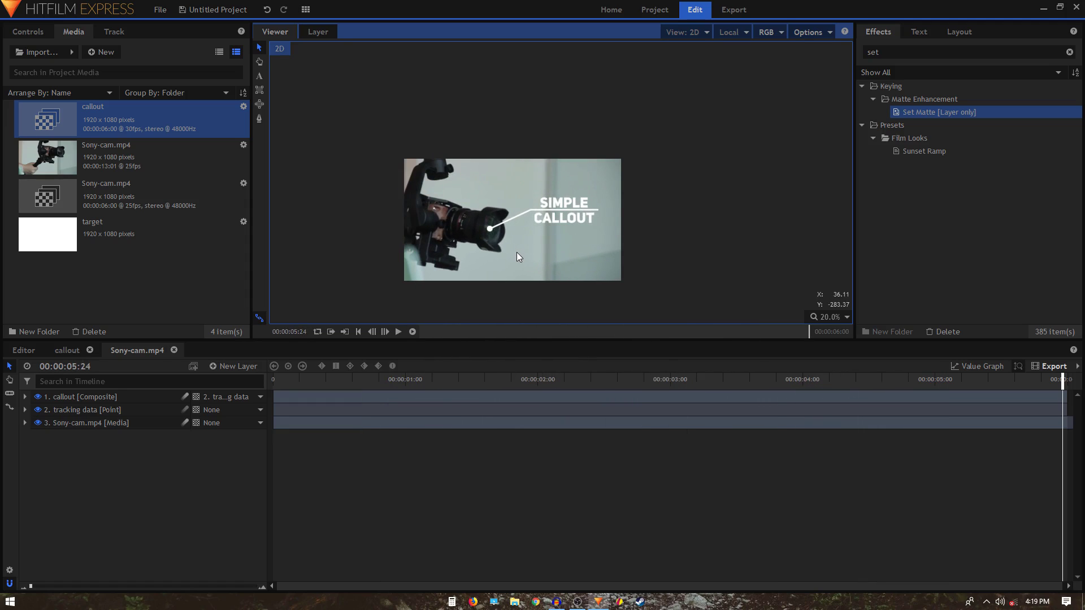
pyautogui.click(357, 331)
pyautogui.press('space')
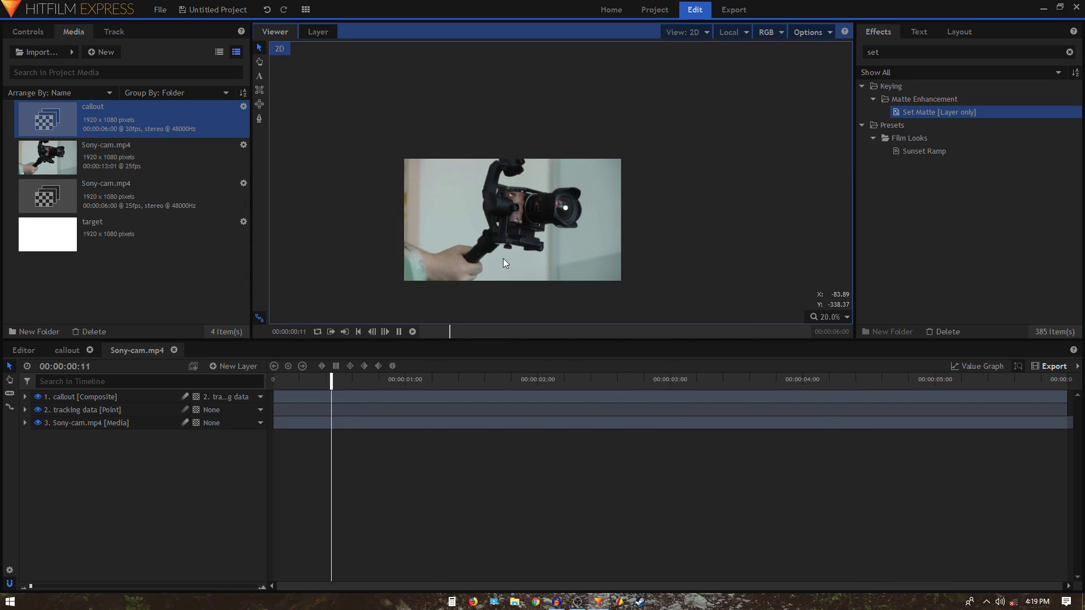